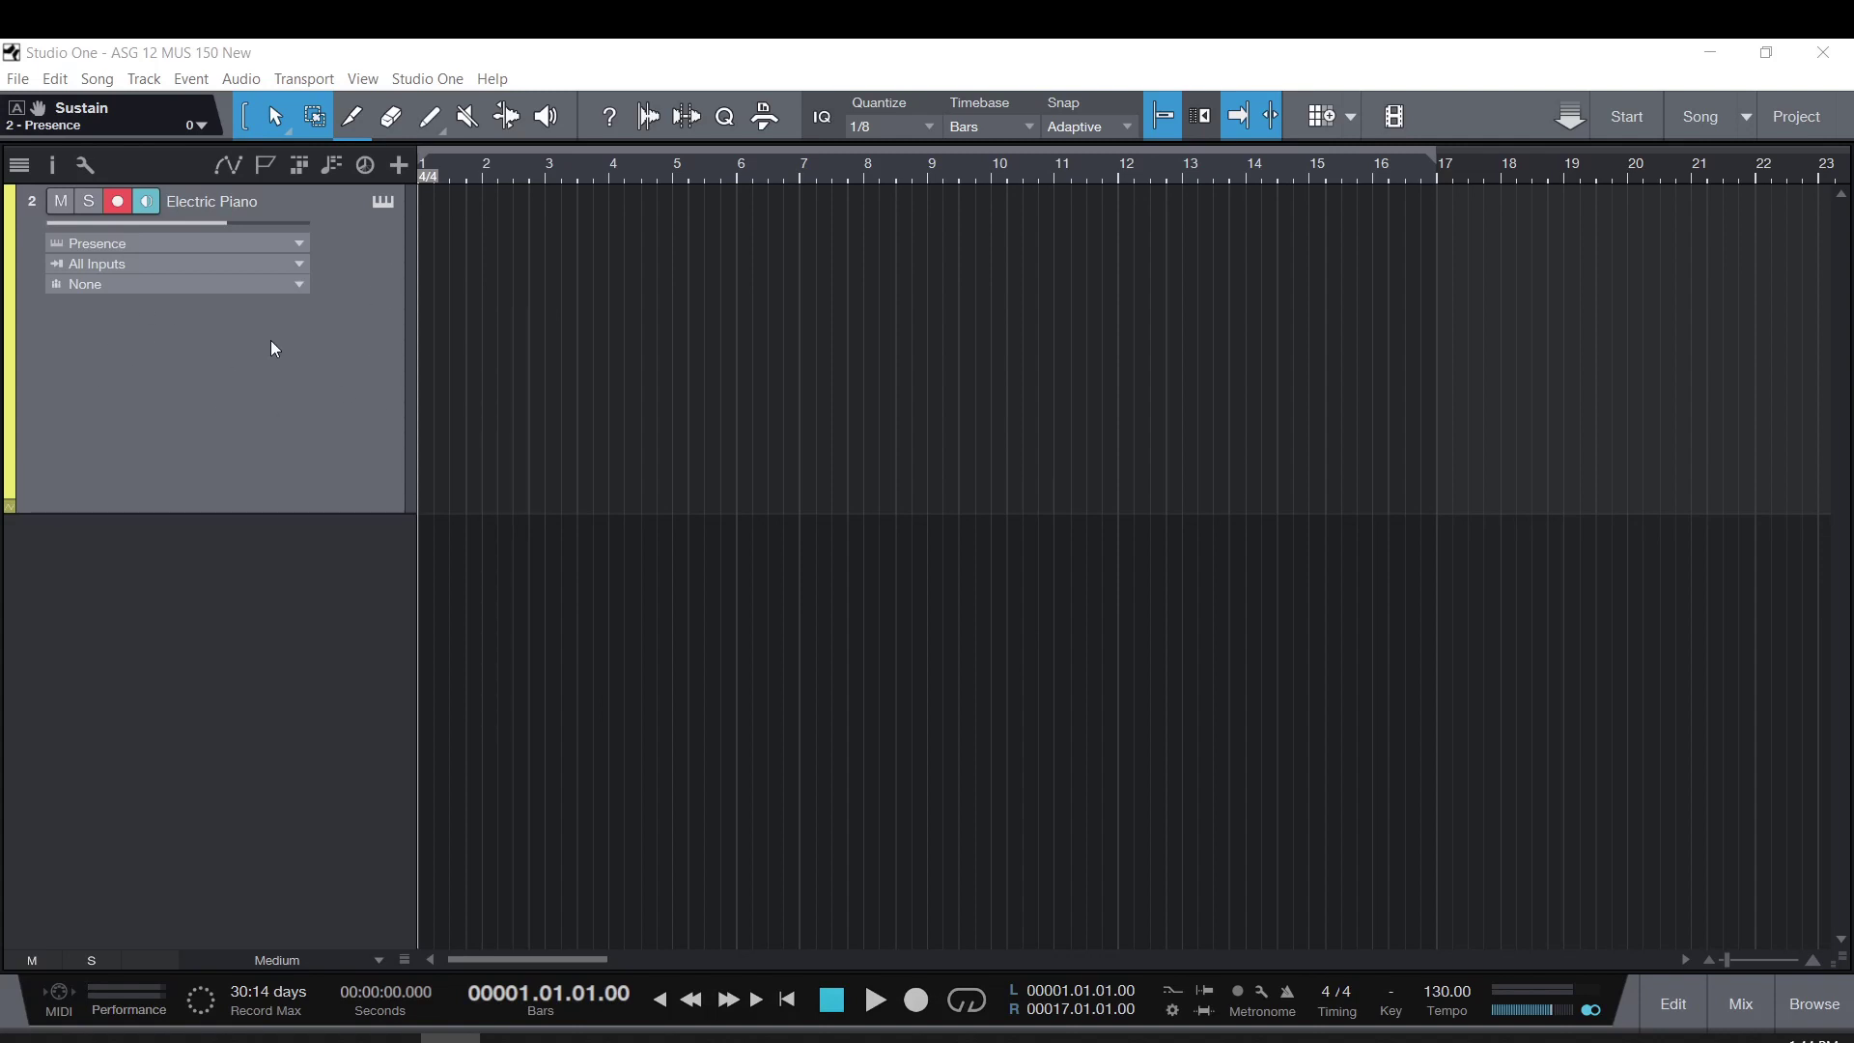
# Step: Open the Electric Piano instrument editor, shift its window down slightly, then close it
pyautogui.click(382, 203)
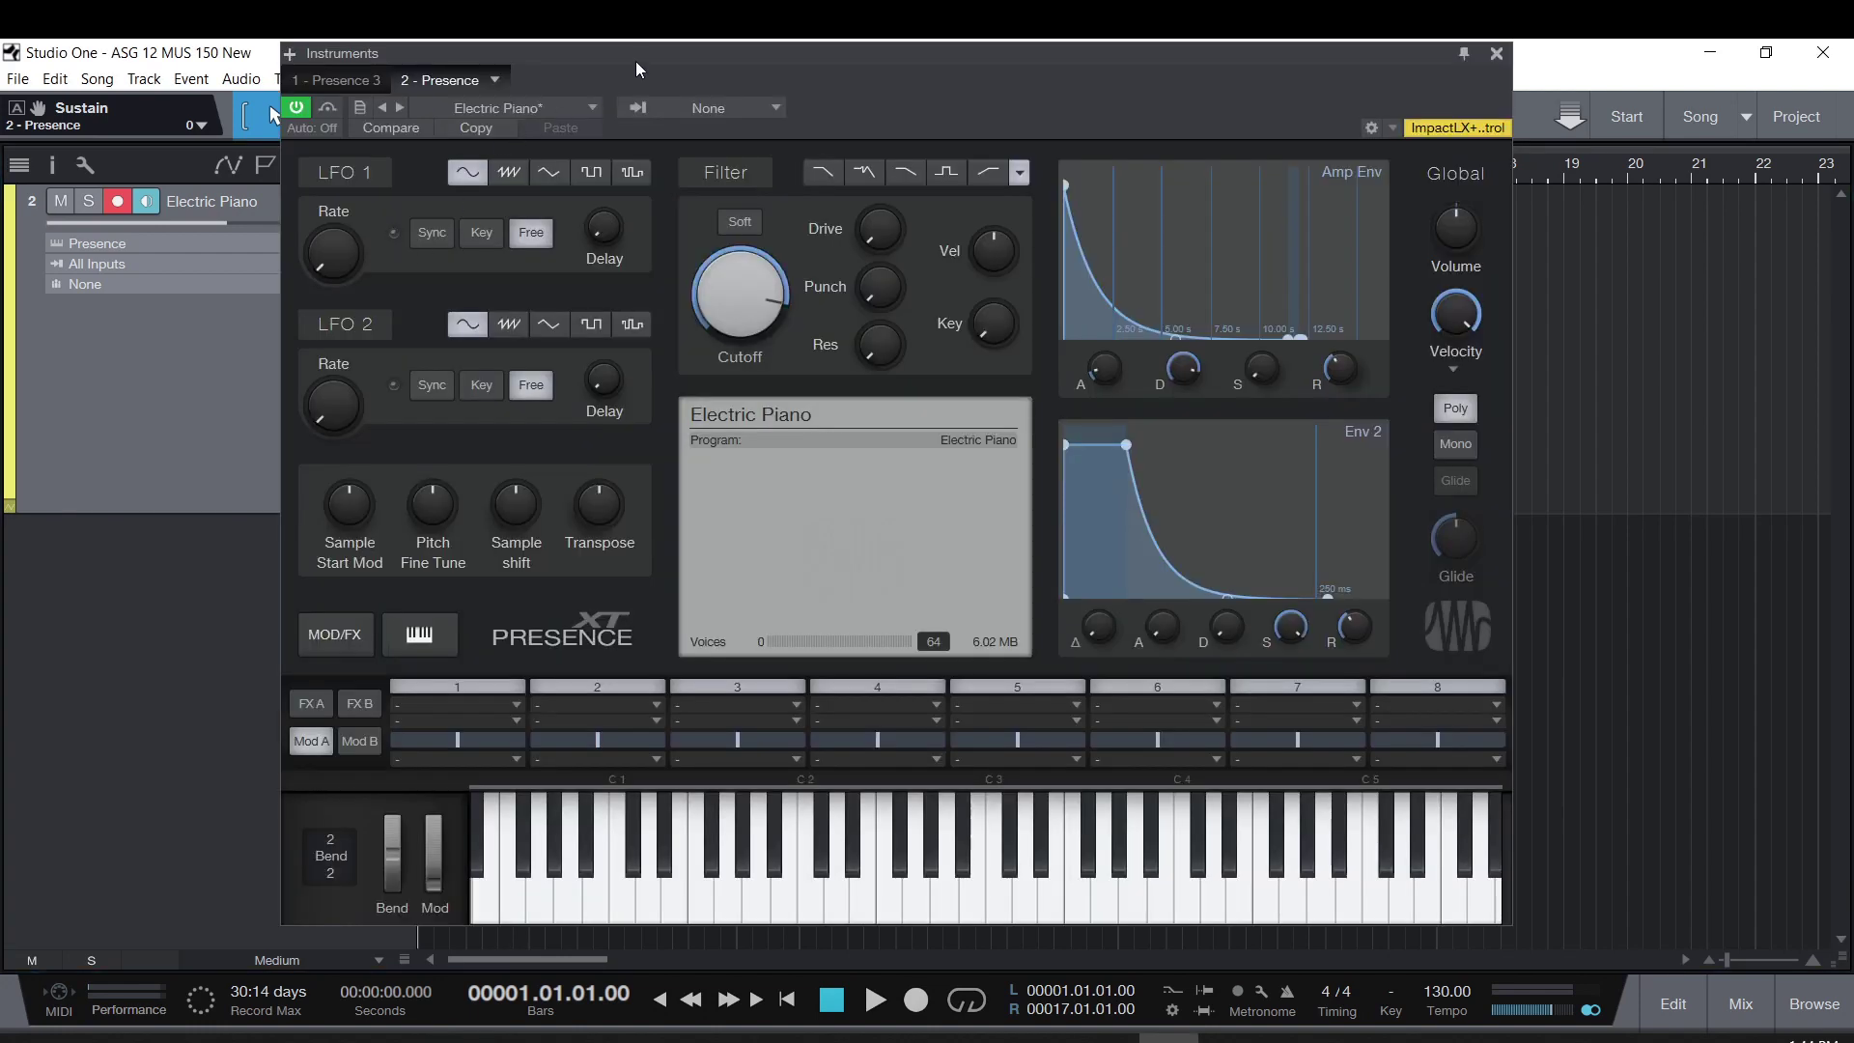
pyautogui.moveTo(636, 61); pyautogui.dragTo(637, 95)
pyautogui.click(1495, 88)
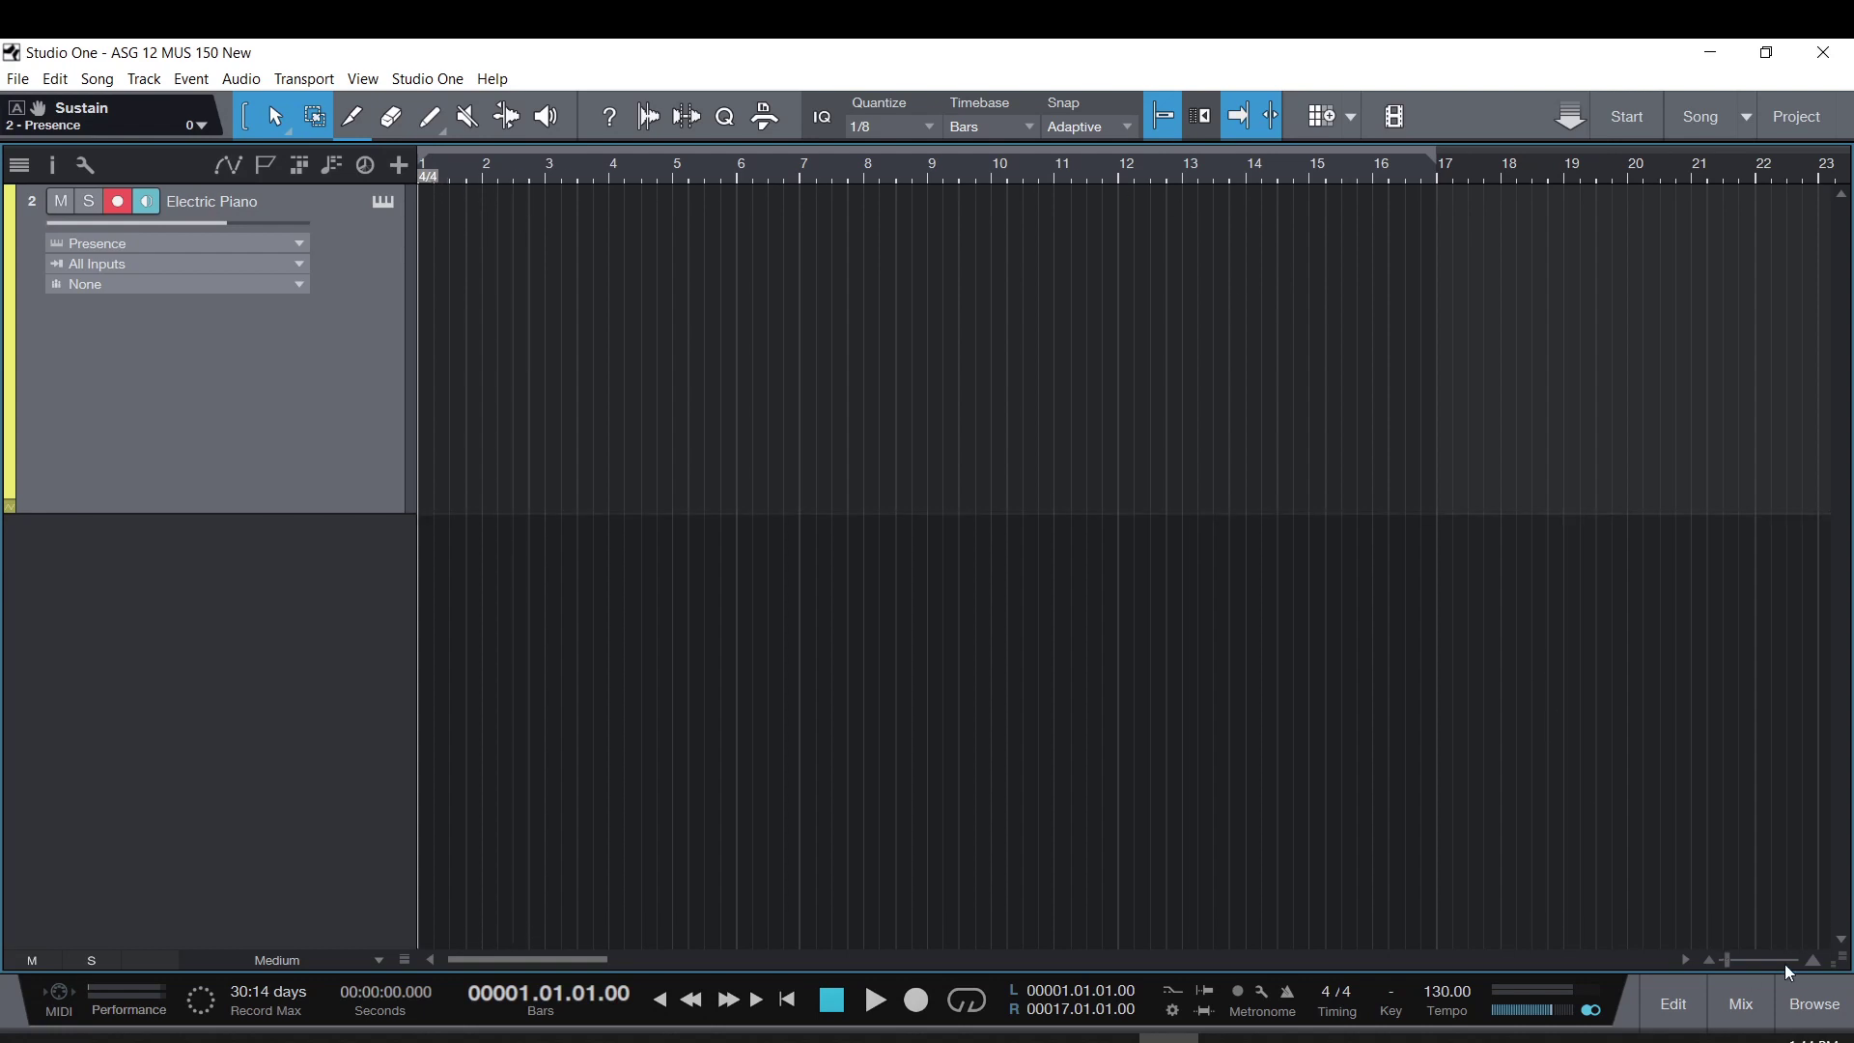
# Step: Change the song's time signature from 4/4 to 3/4 via the ruler, zooming in on the timeline
pyautogui.press('e')
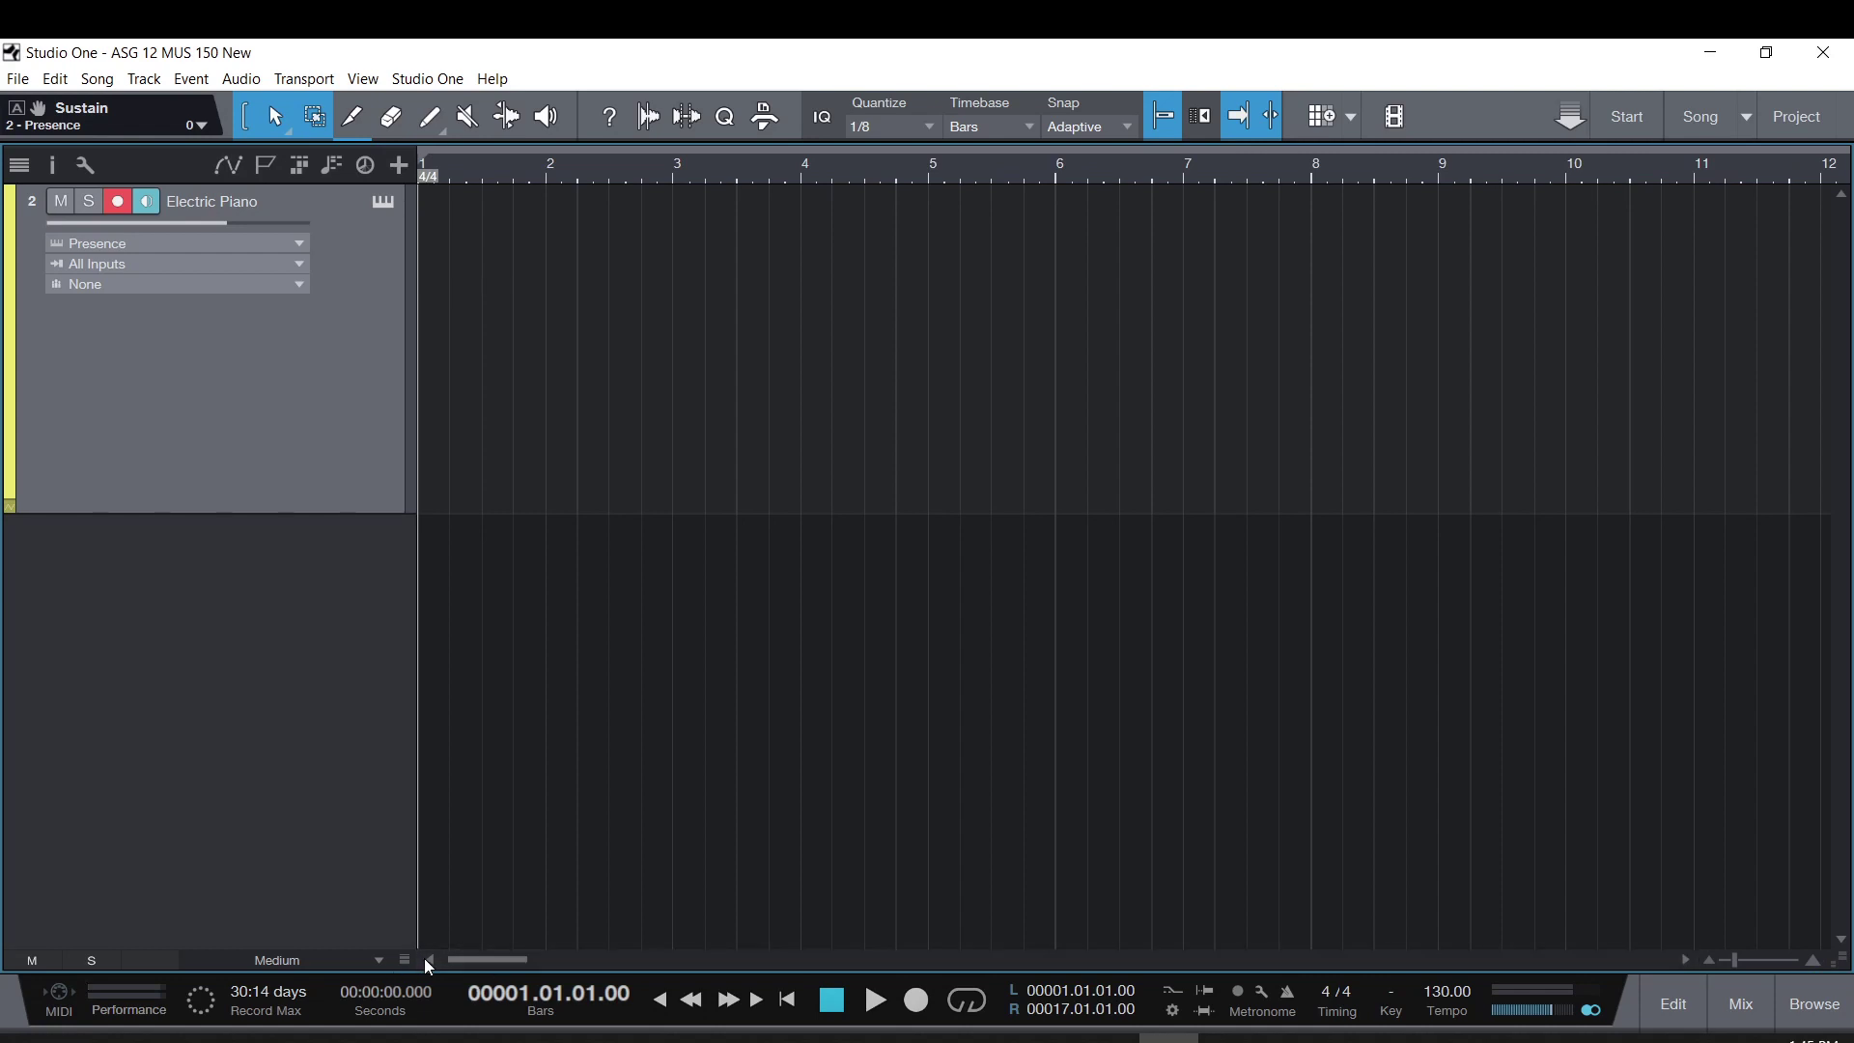
pyautogui.rightClick(431, 176)
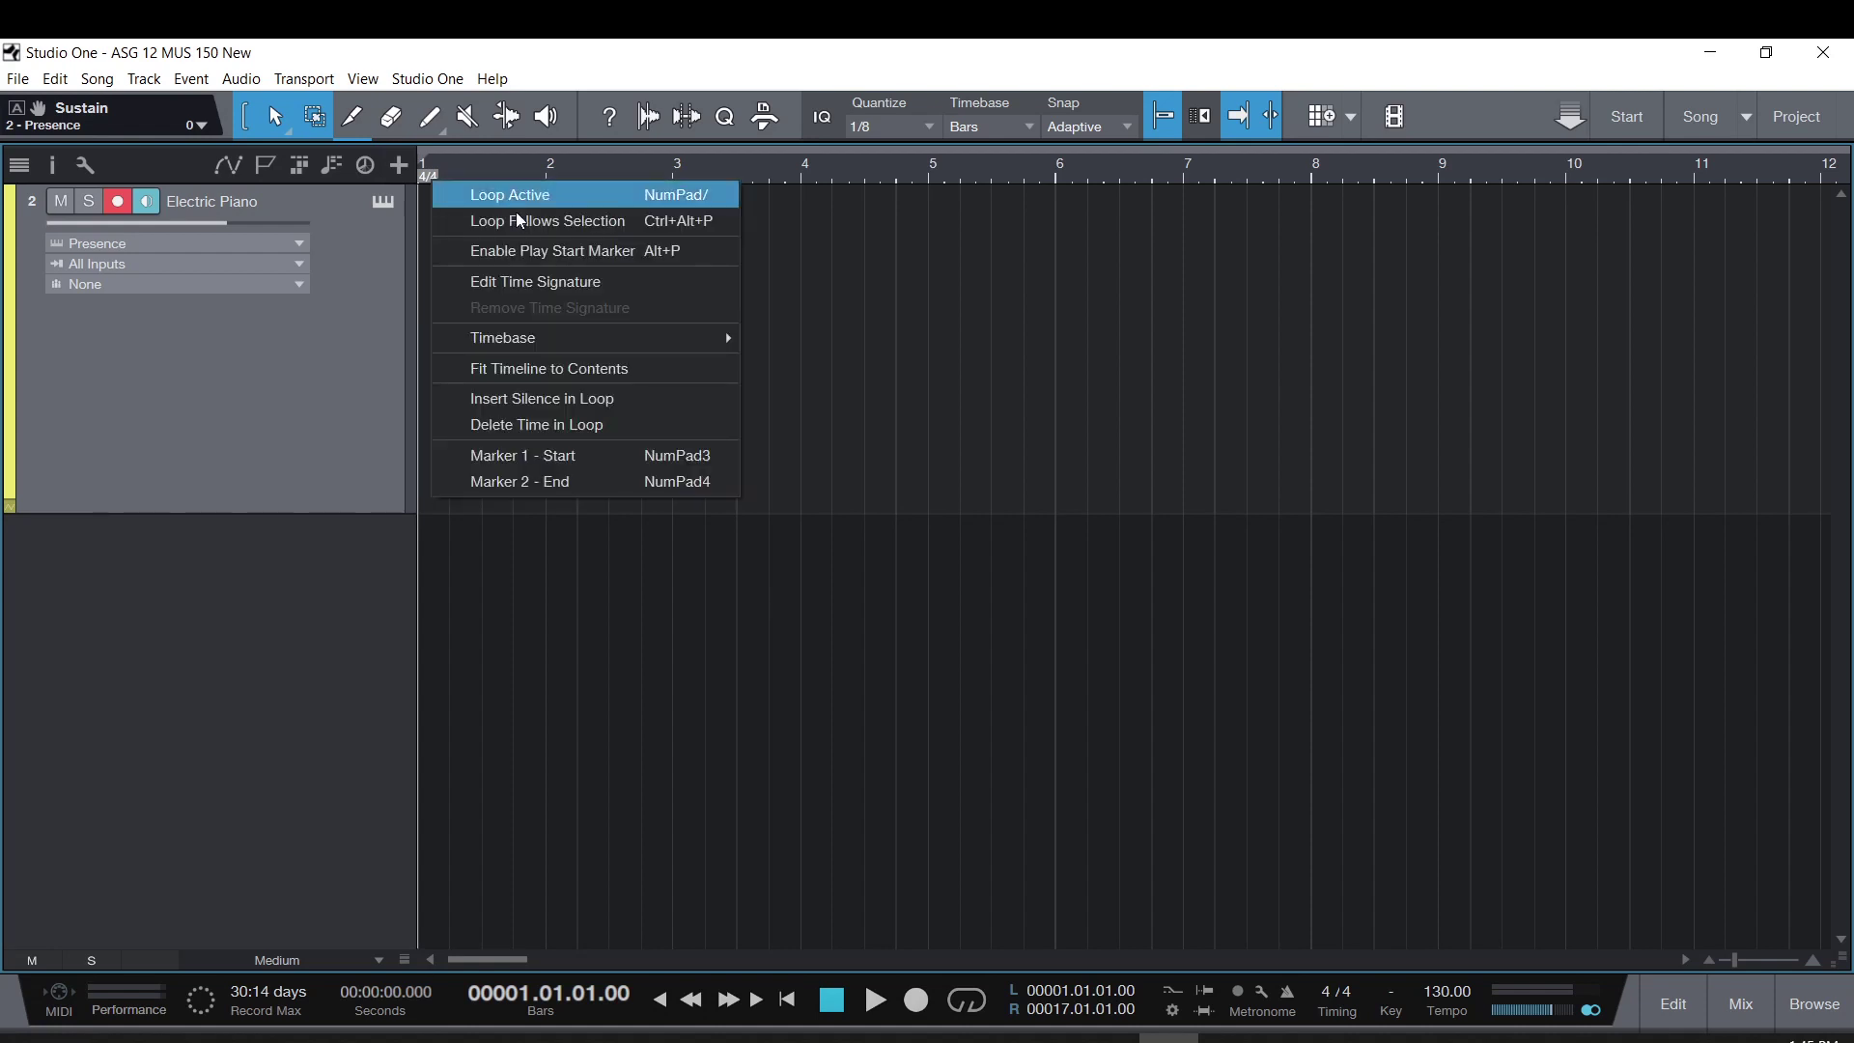
pyautogui.click(533, 281)
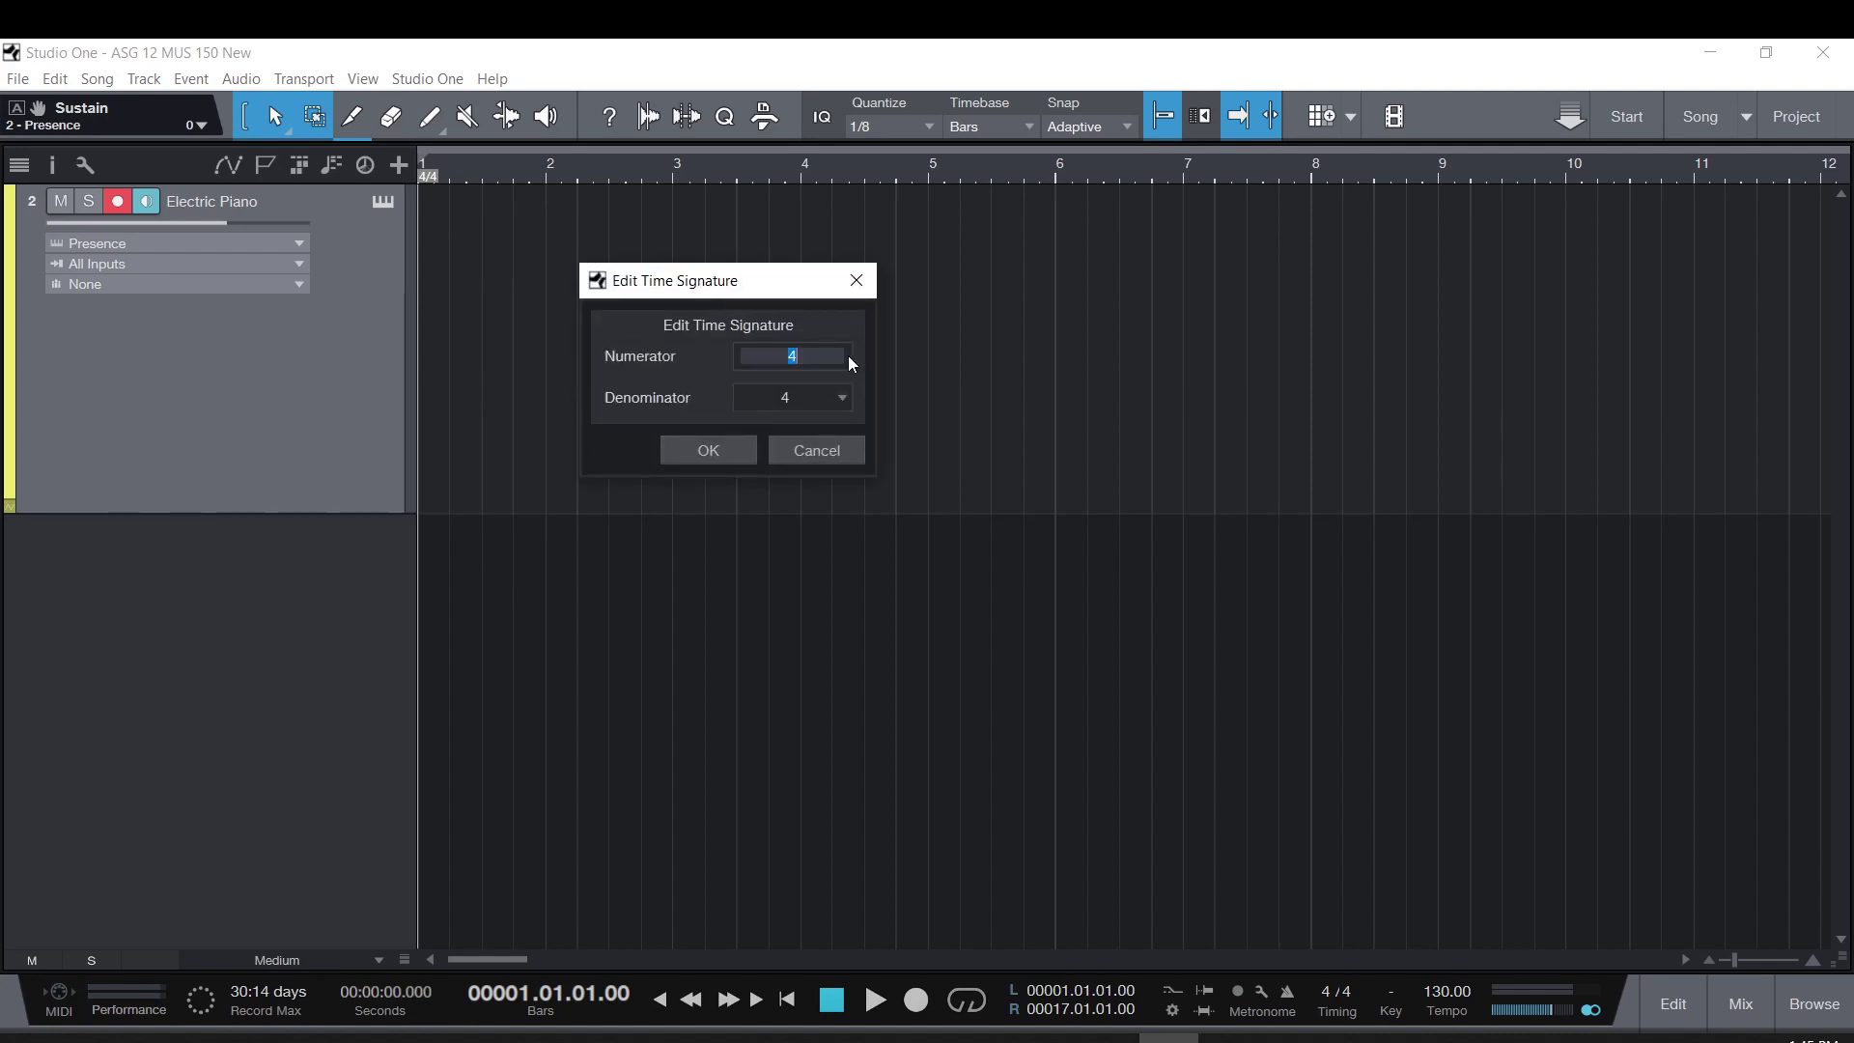
pyautogui.write('3')
pyautogui.click(738, 453)
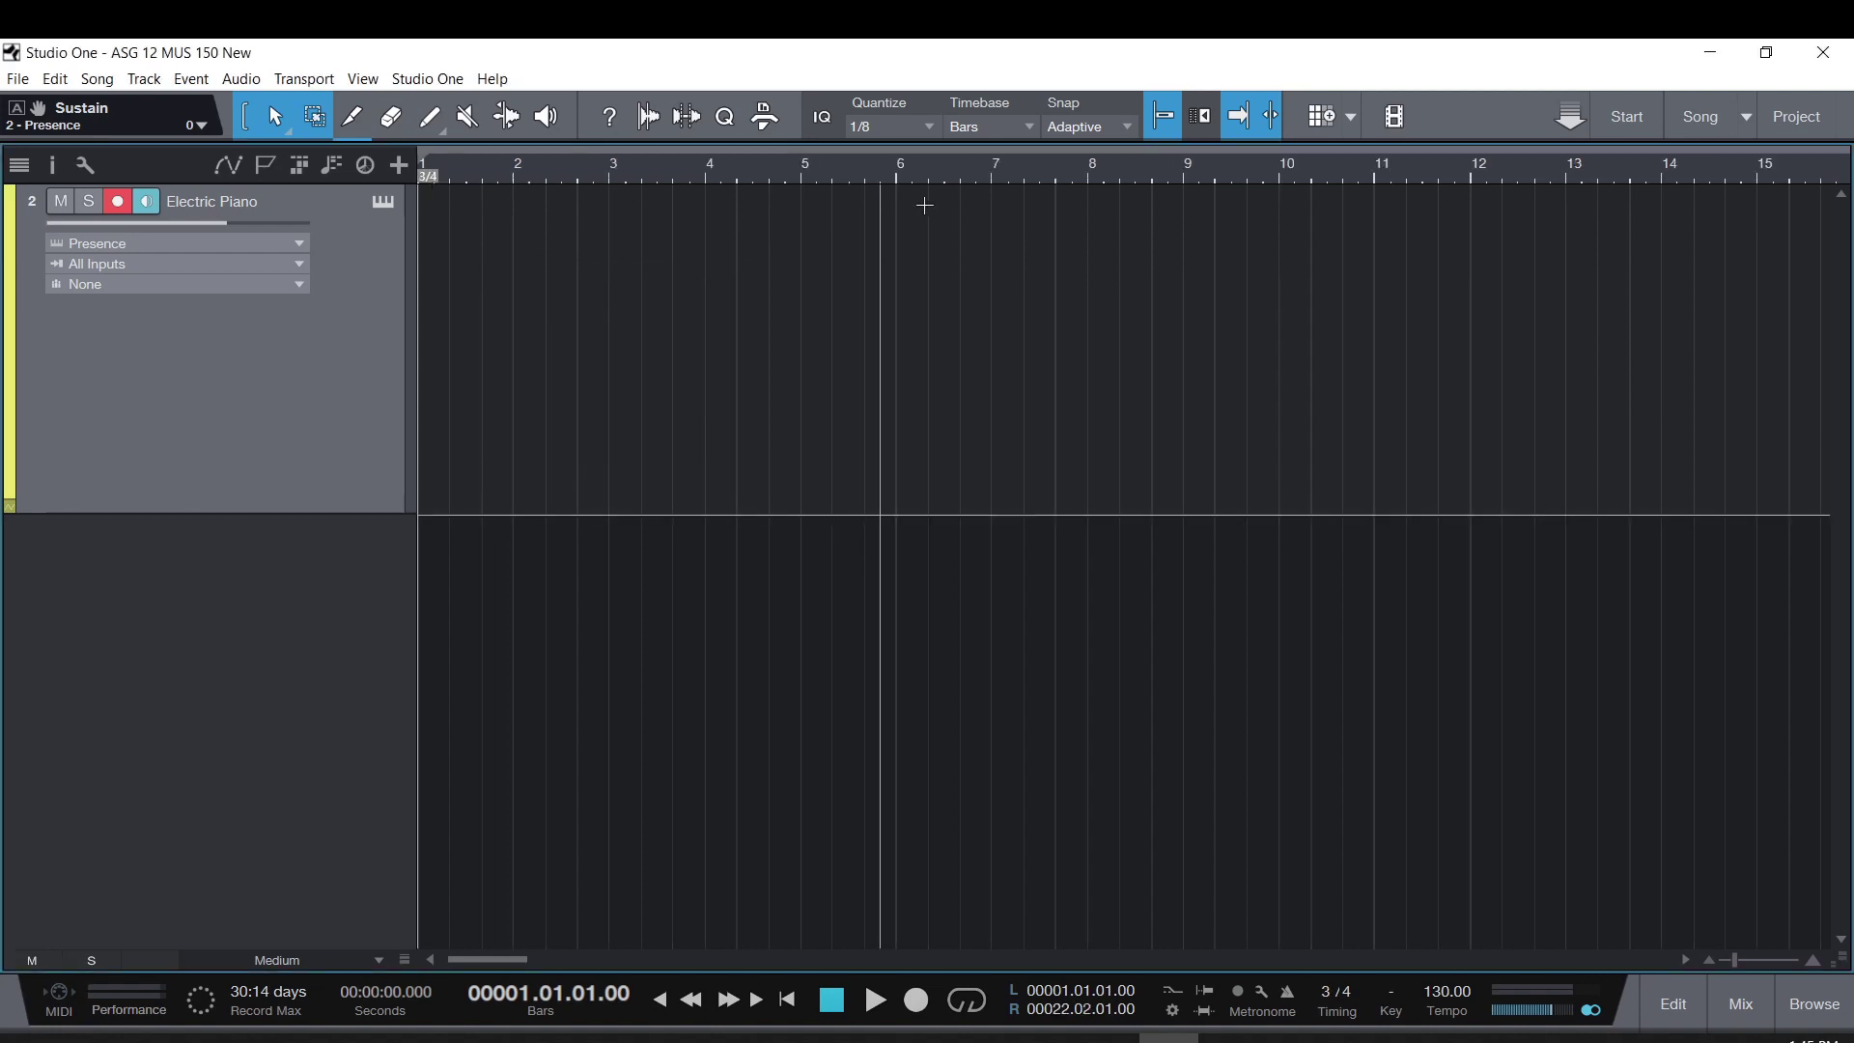
pyautogui.click(1812, 960)
pyautogui.click(1812, 961)
pyautogui.click(1813, 960)
pyautogui.click(1812, 961)
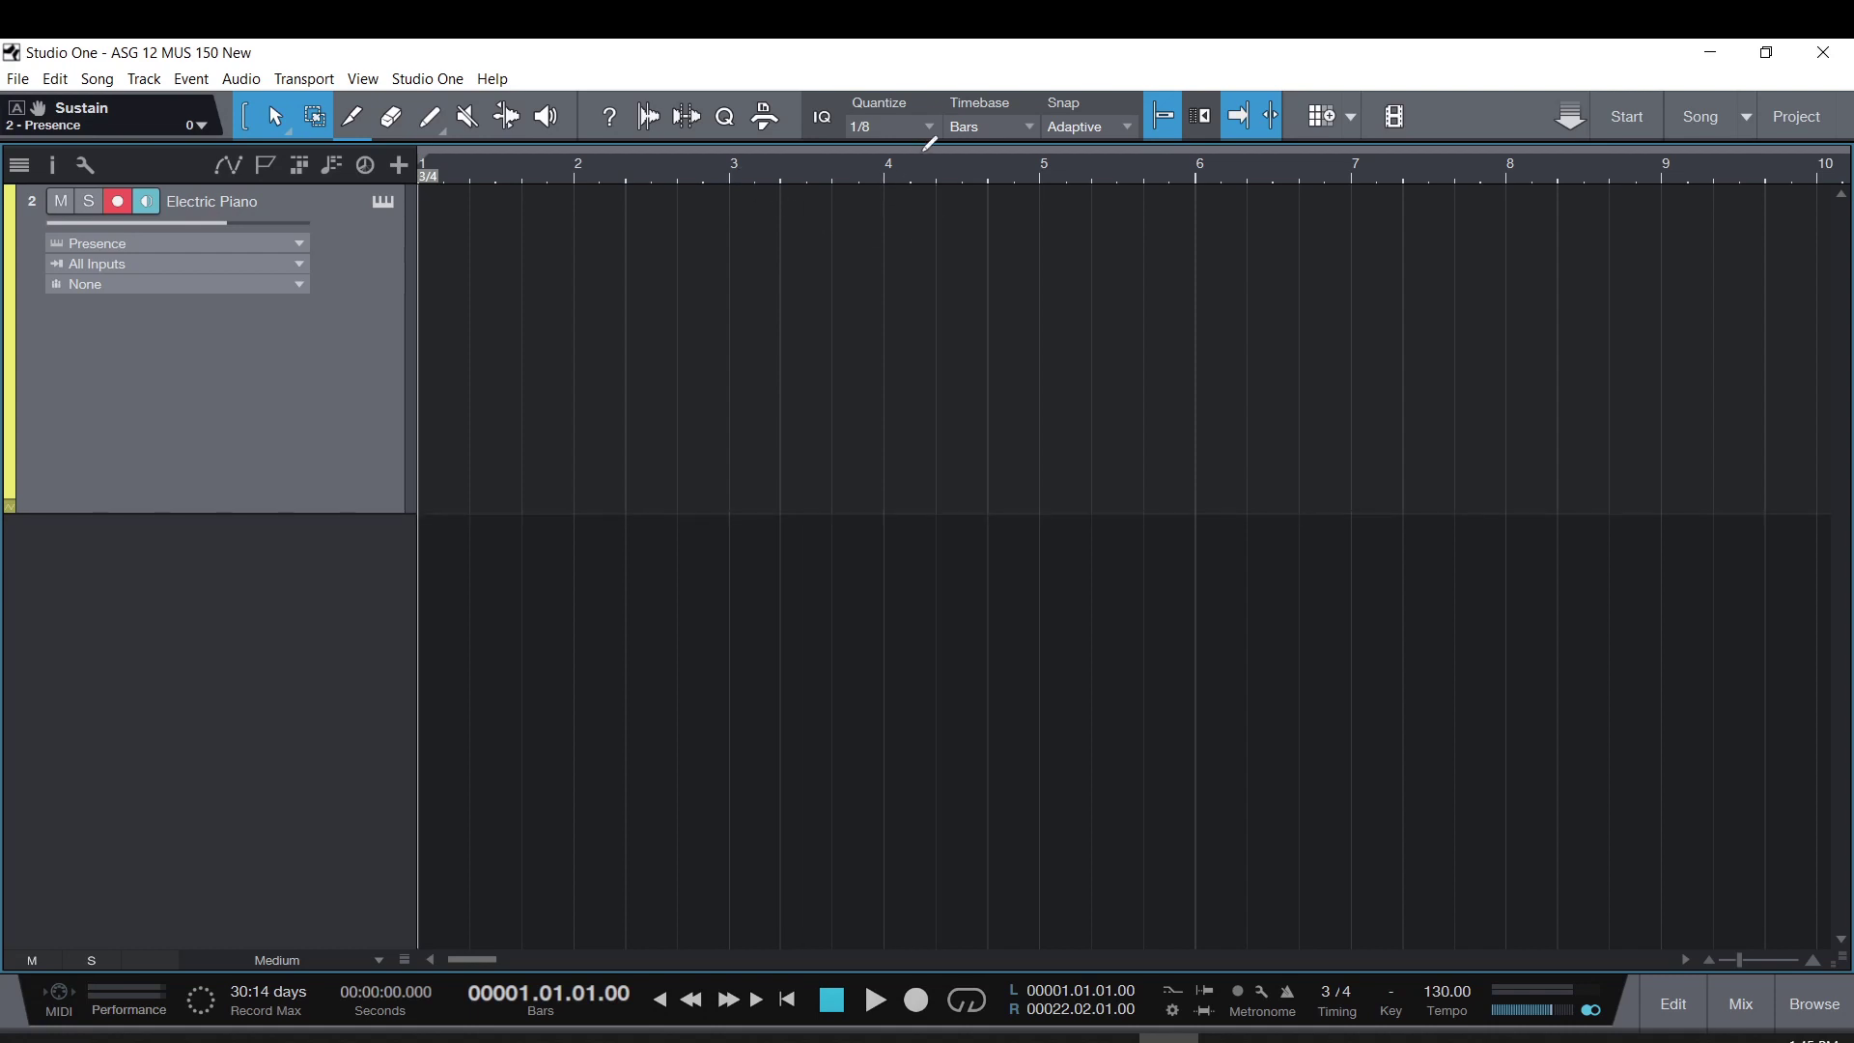
# Step: Keep the timebase at Bars and reset the song's beats-per-bar to 4 for 4/4
pyautogui.click(1004, 121)
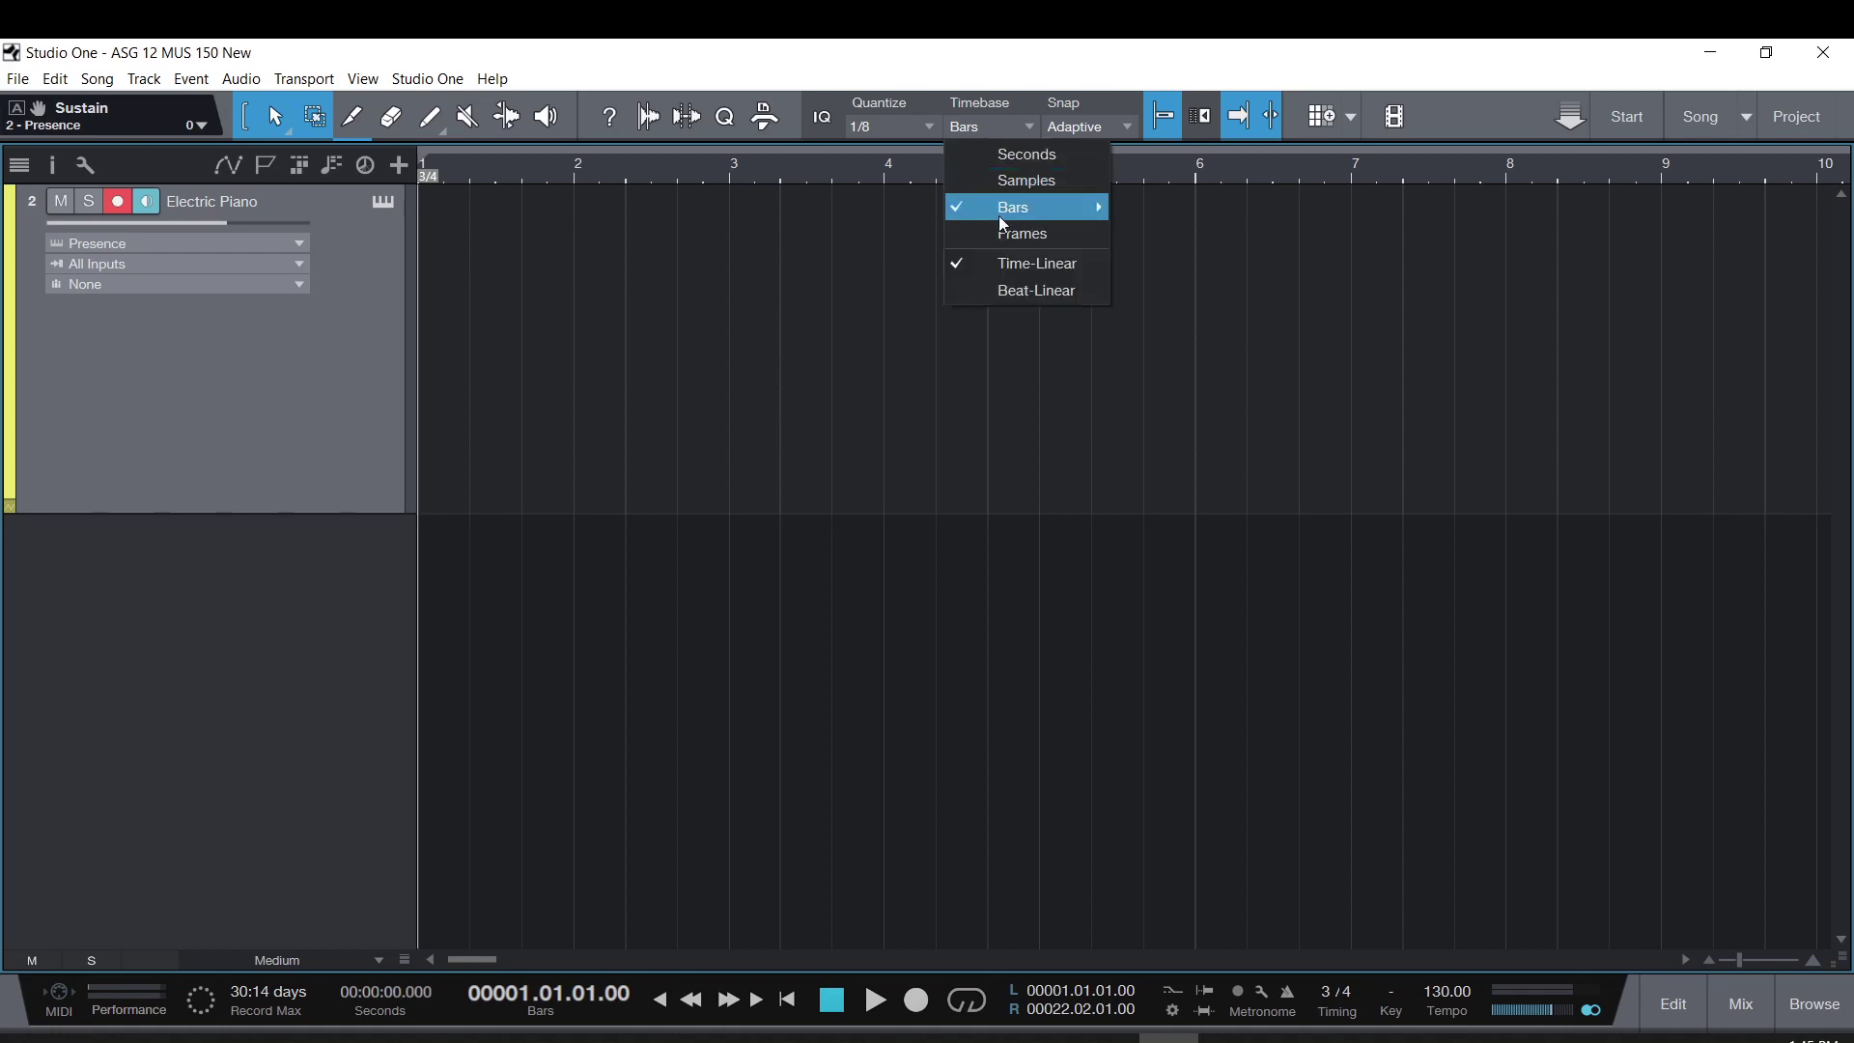
pyautogui.click(951, 75)
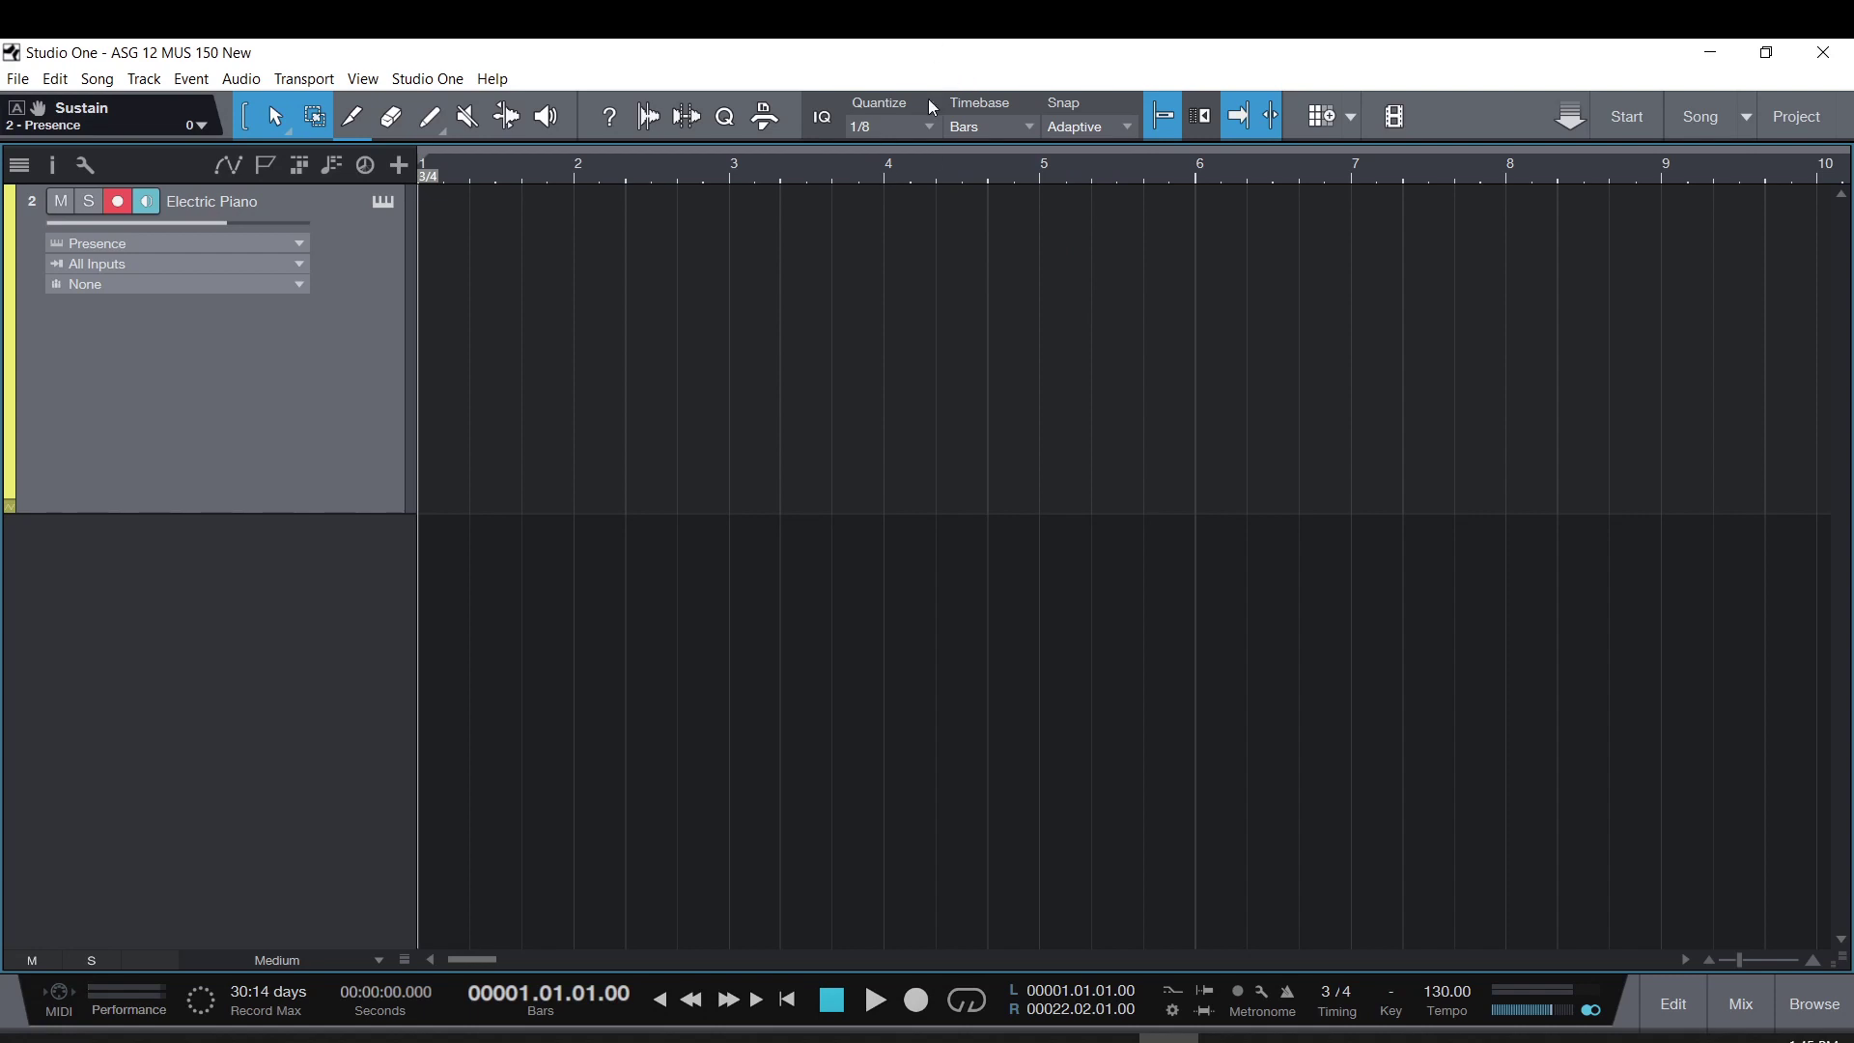
pyautogui.rightClick(431, 178)
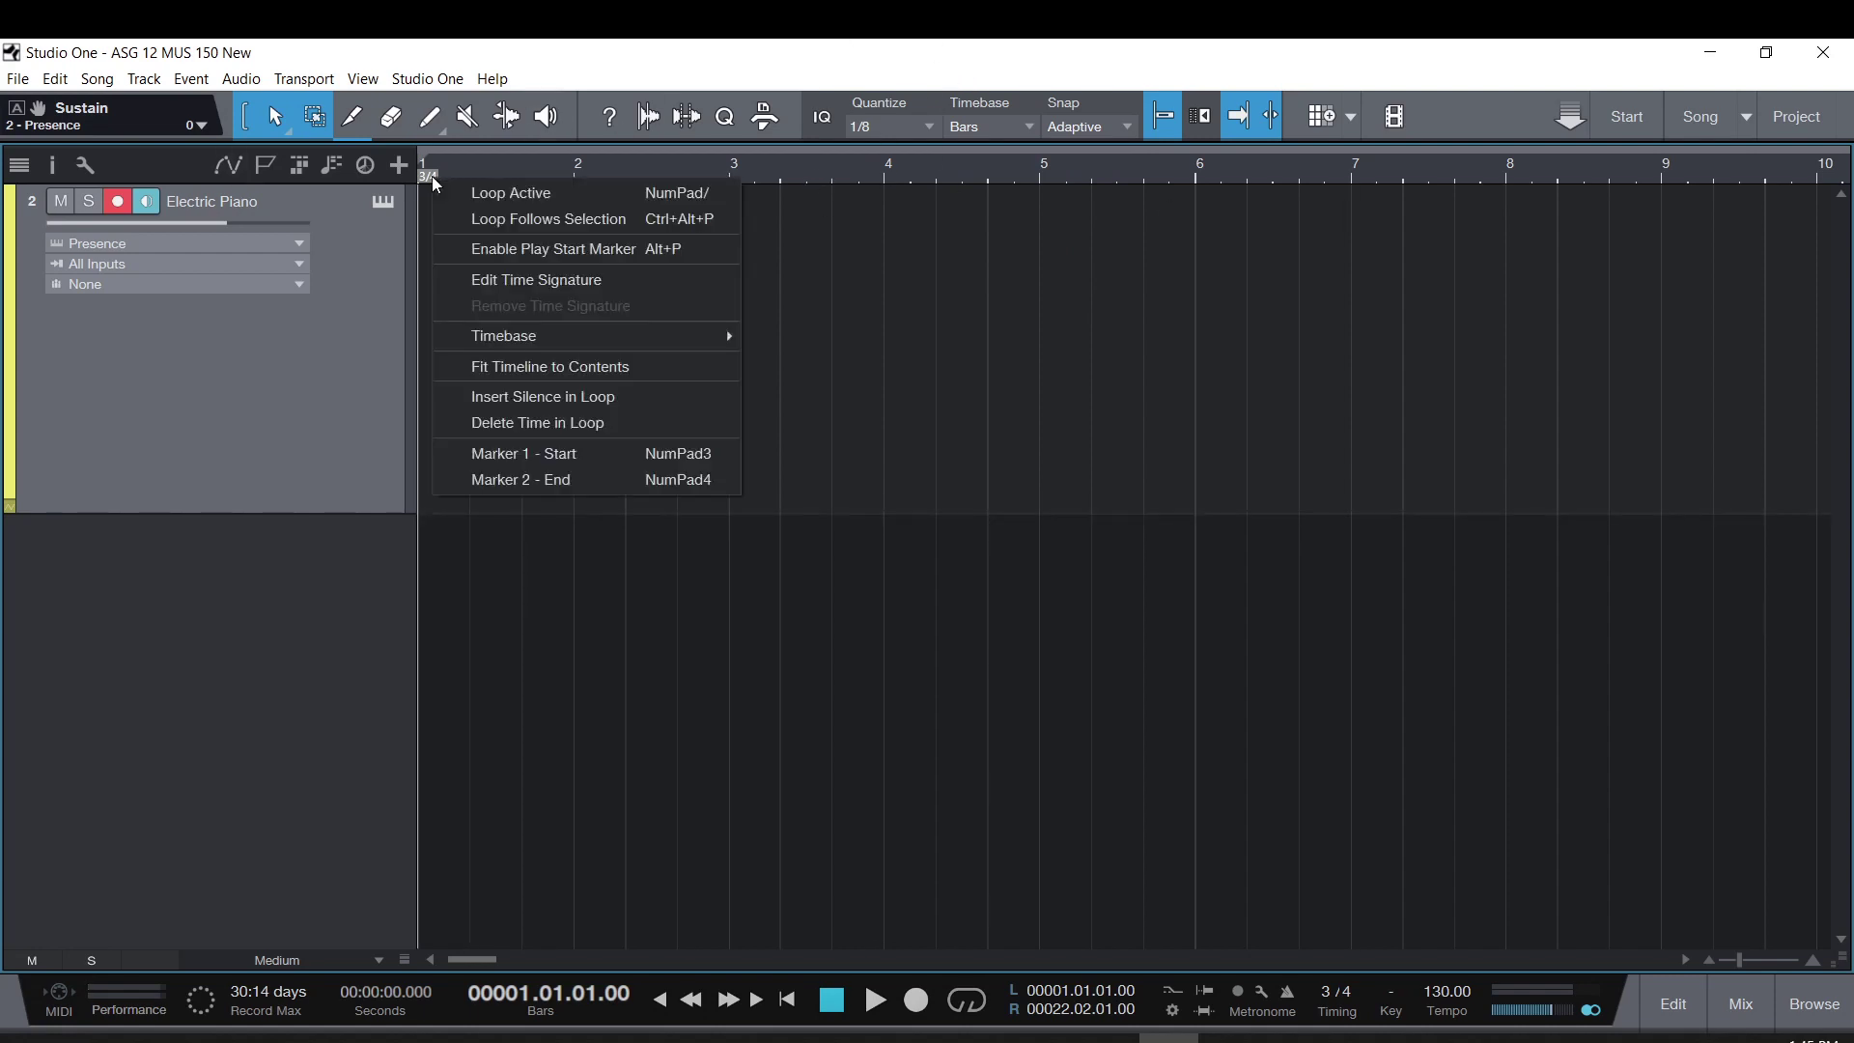
pyautogui.click(568, 279)
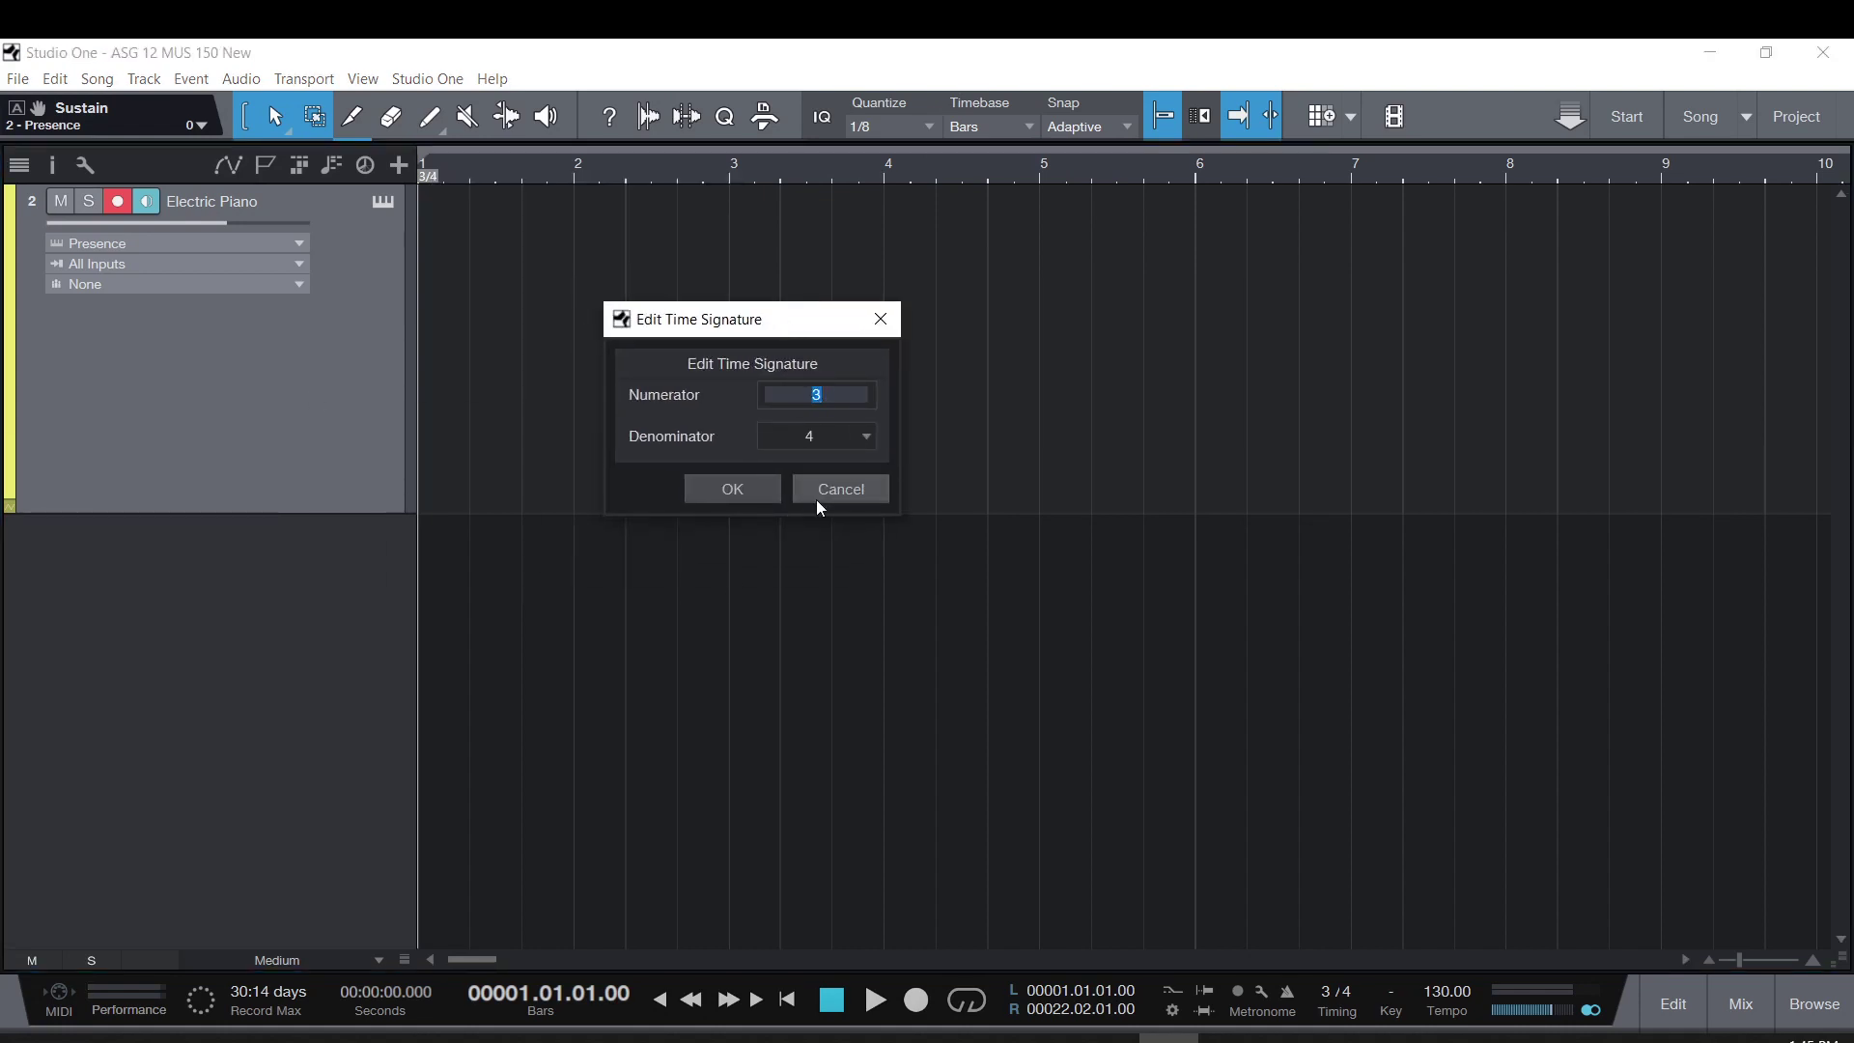
pyautogui.click(837, 494)
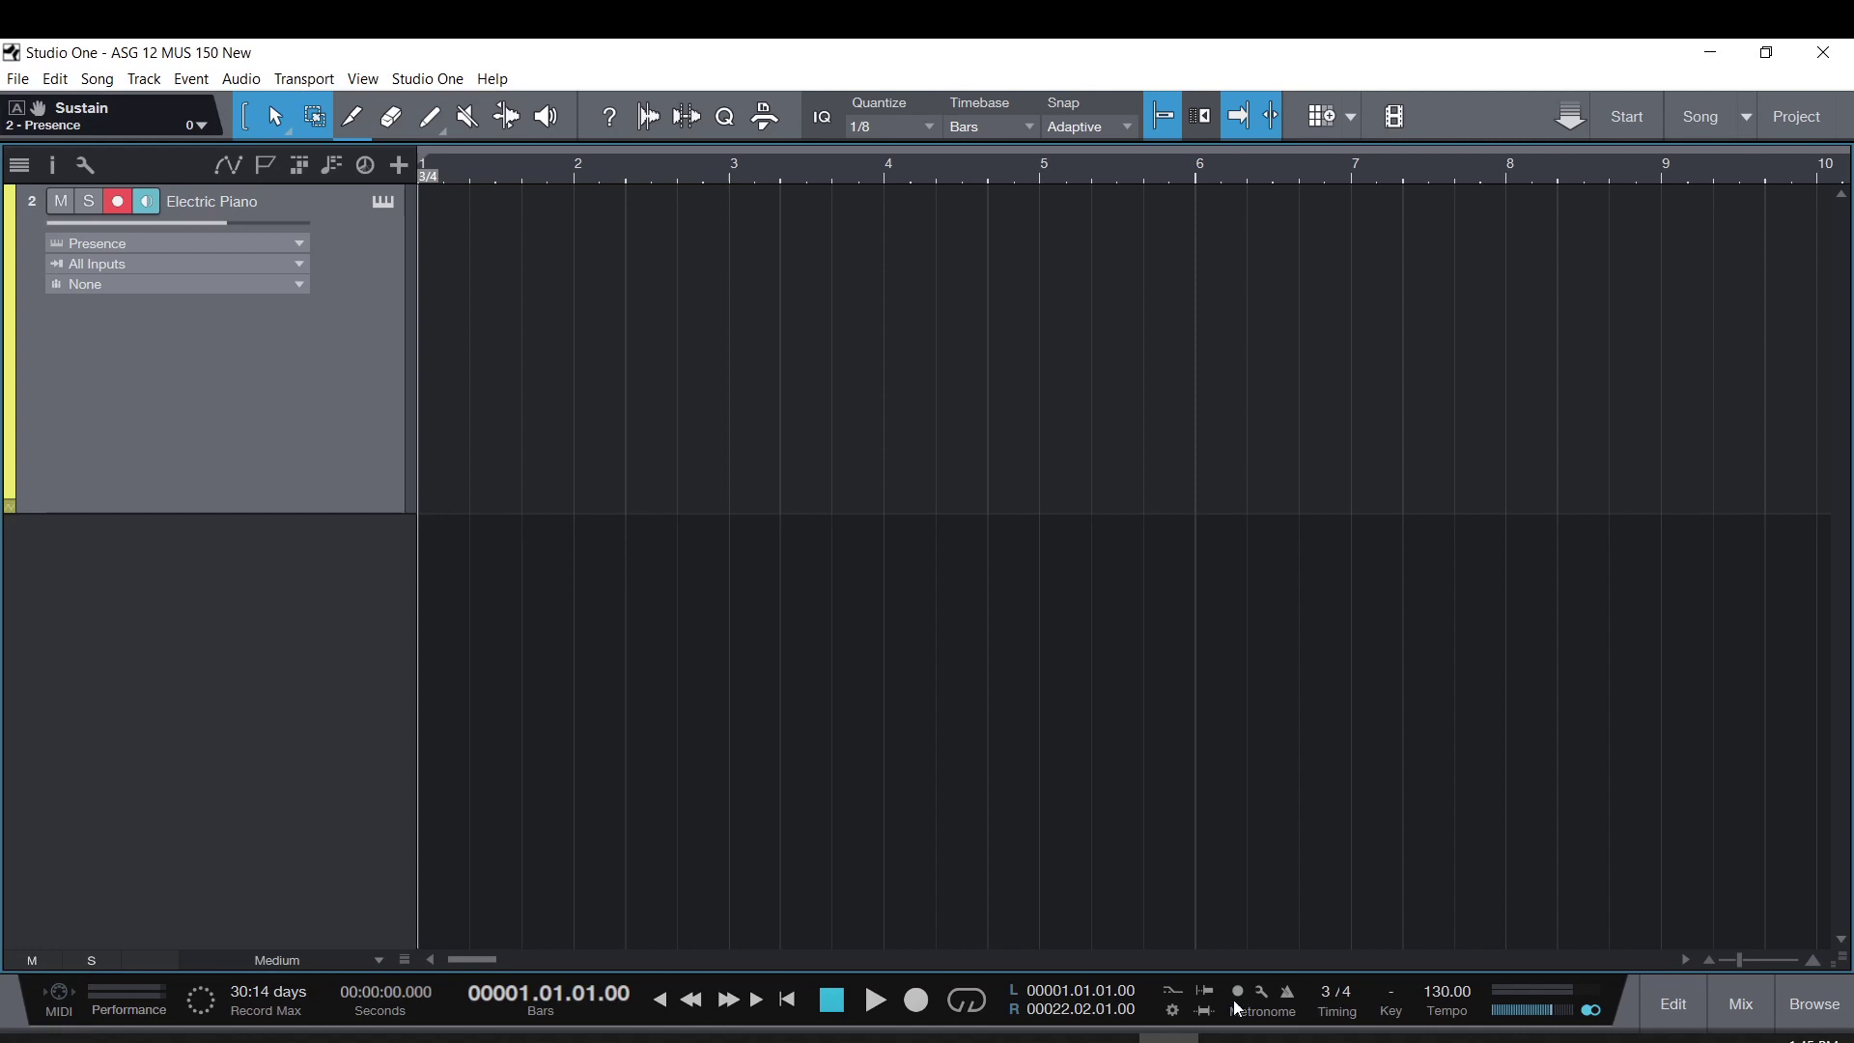
pyautogui.click(1330, 992)
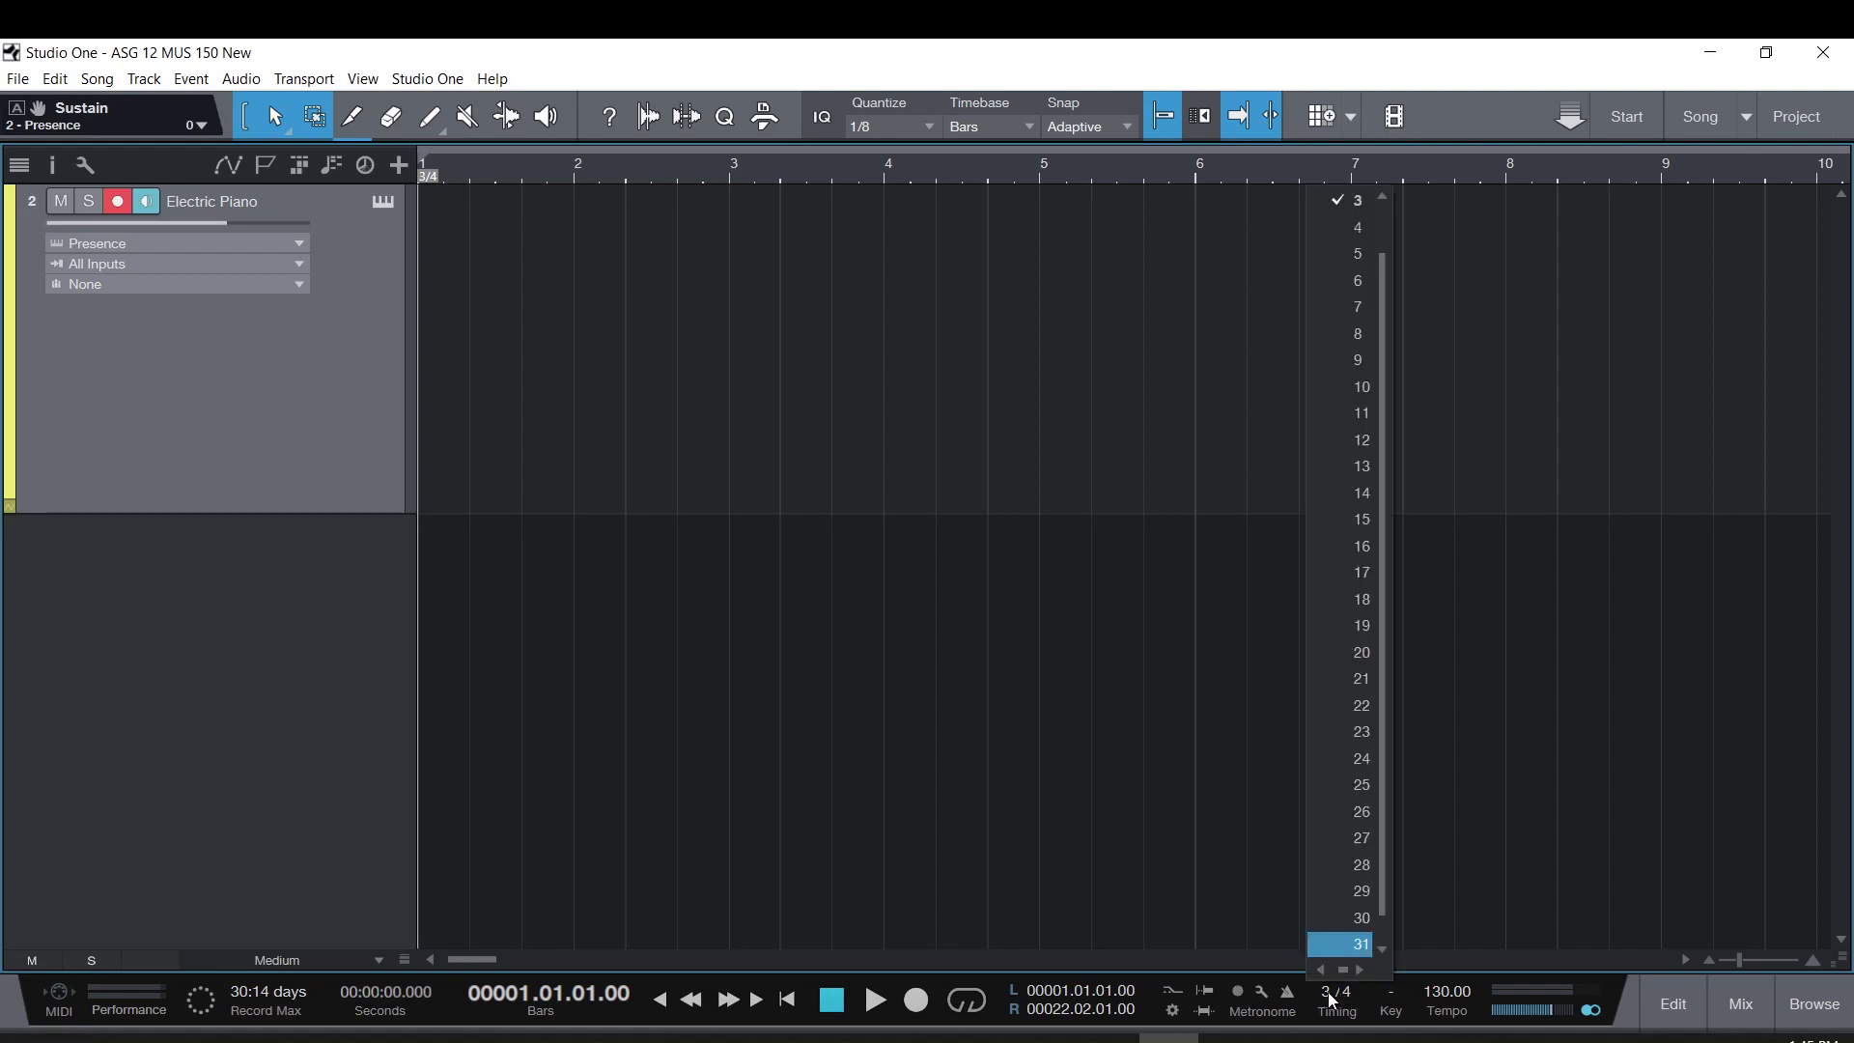
pyautogui.click(1357, 227)
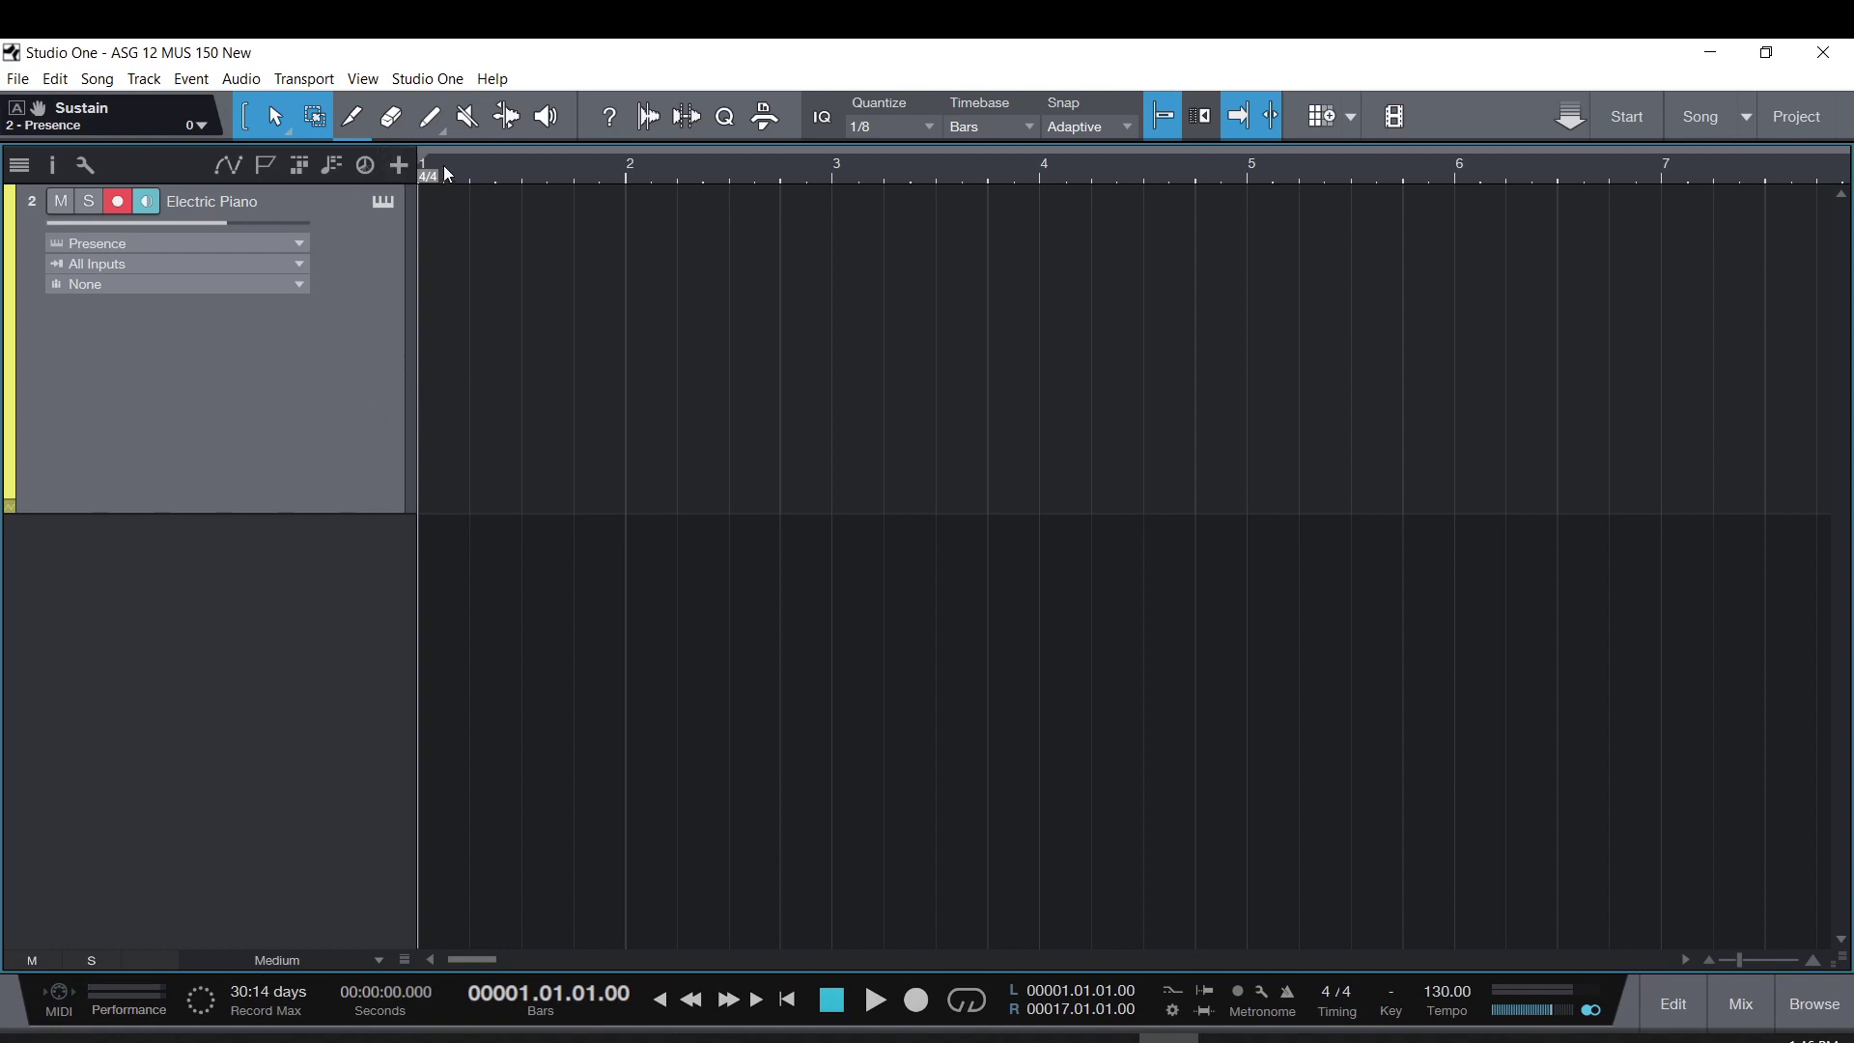
# Step: Insert a new 3/4 time signature change at bar 4 in the ruler
pyautogui.rightClick(1040, 179)
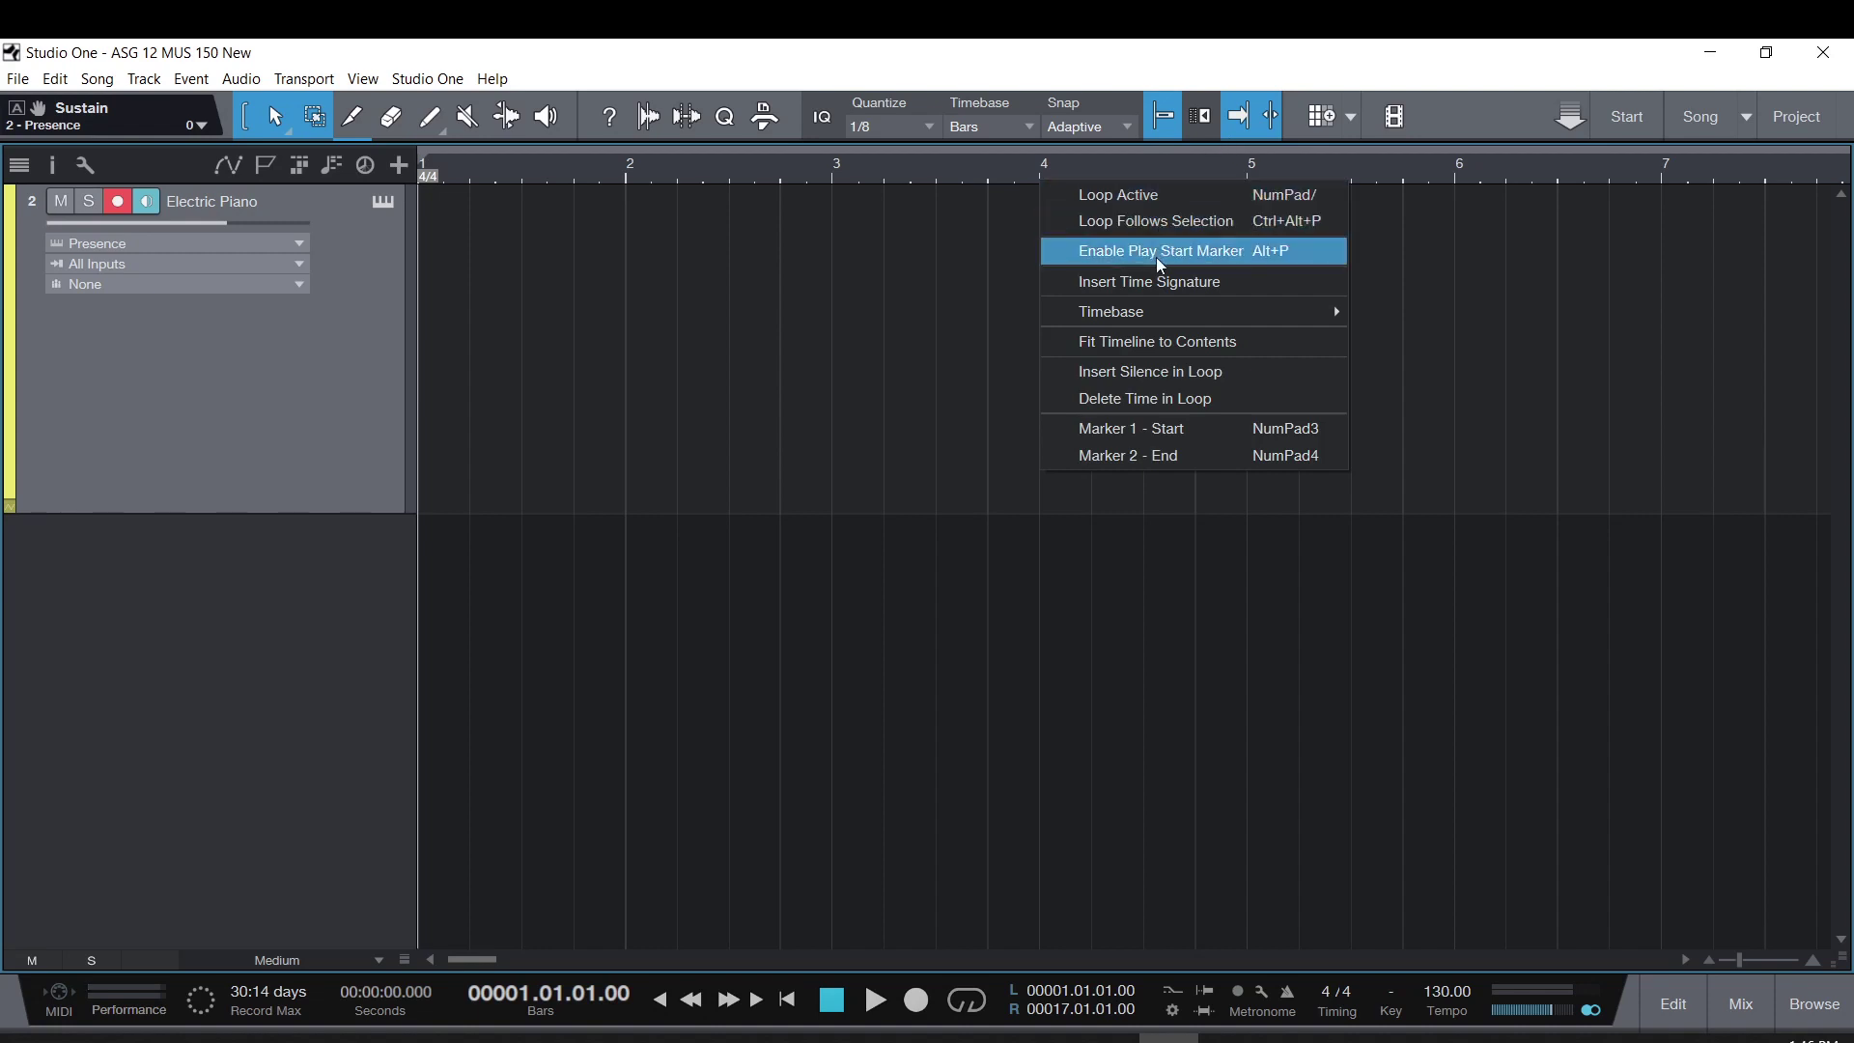
pyautogui.click(1162, 282)
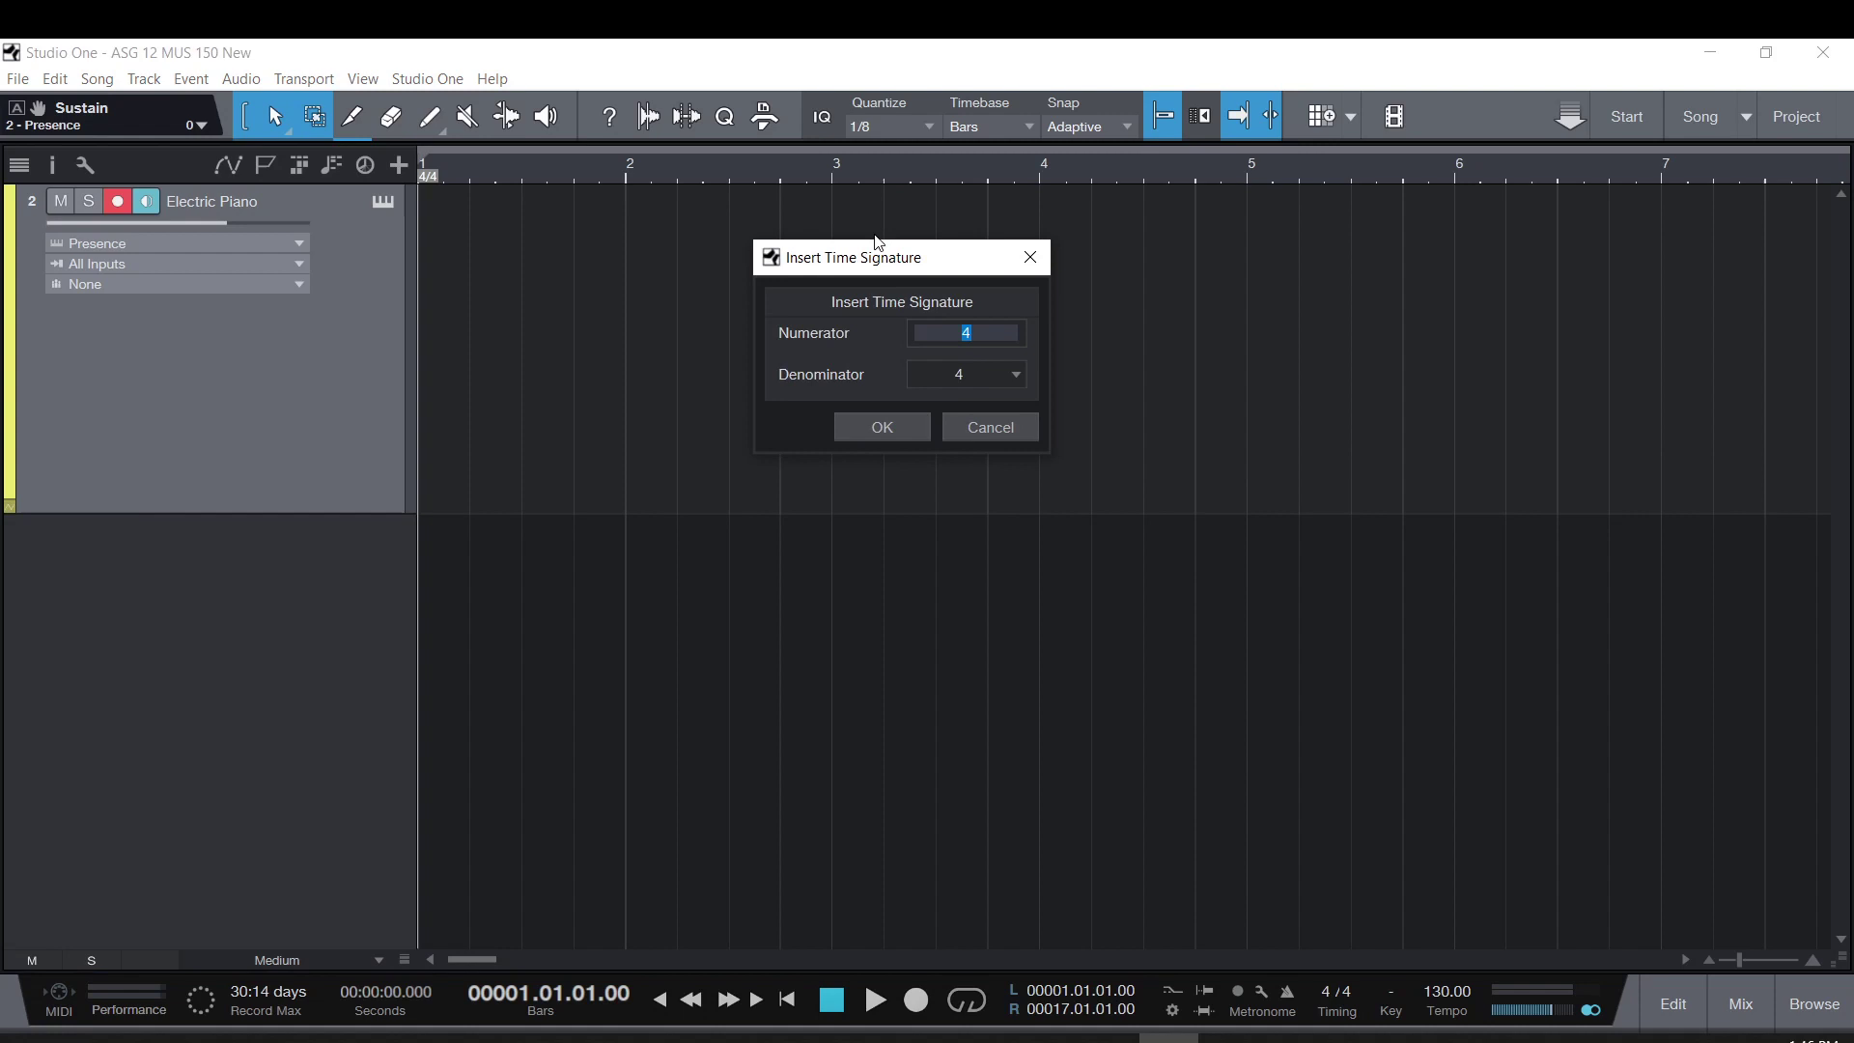
pyautogui.write('3')
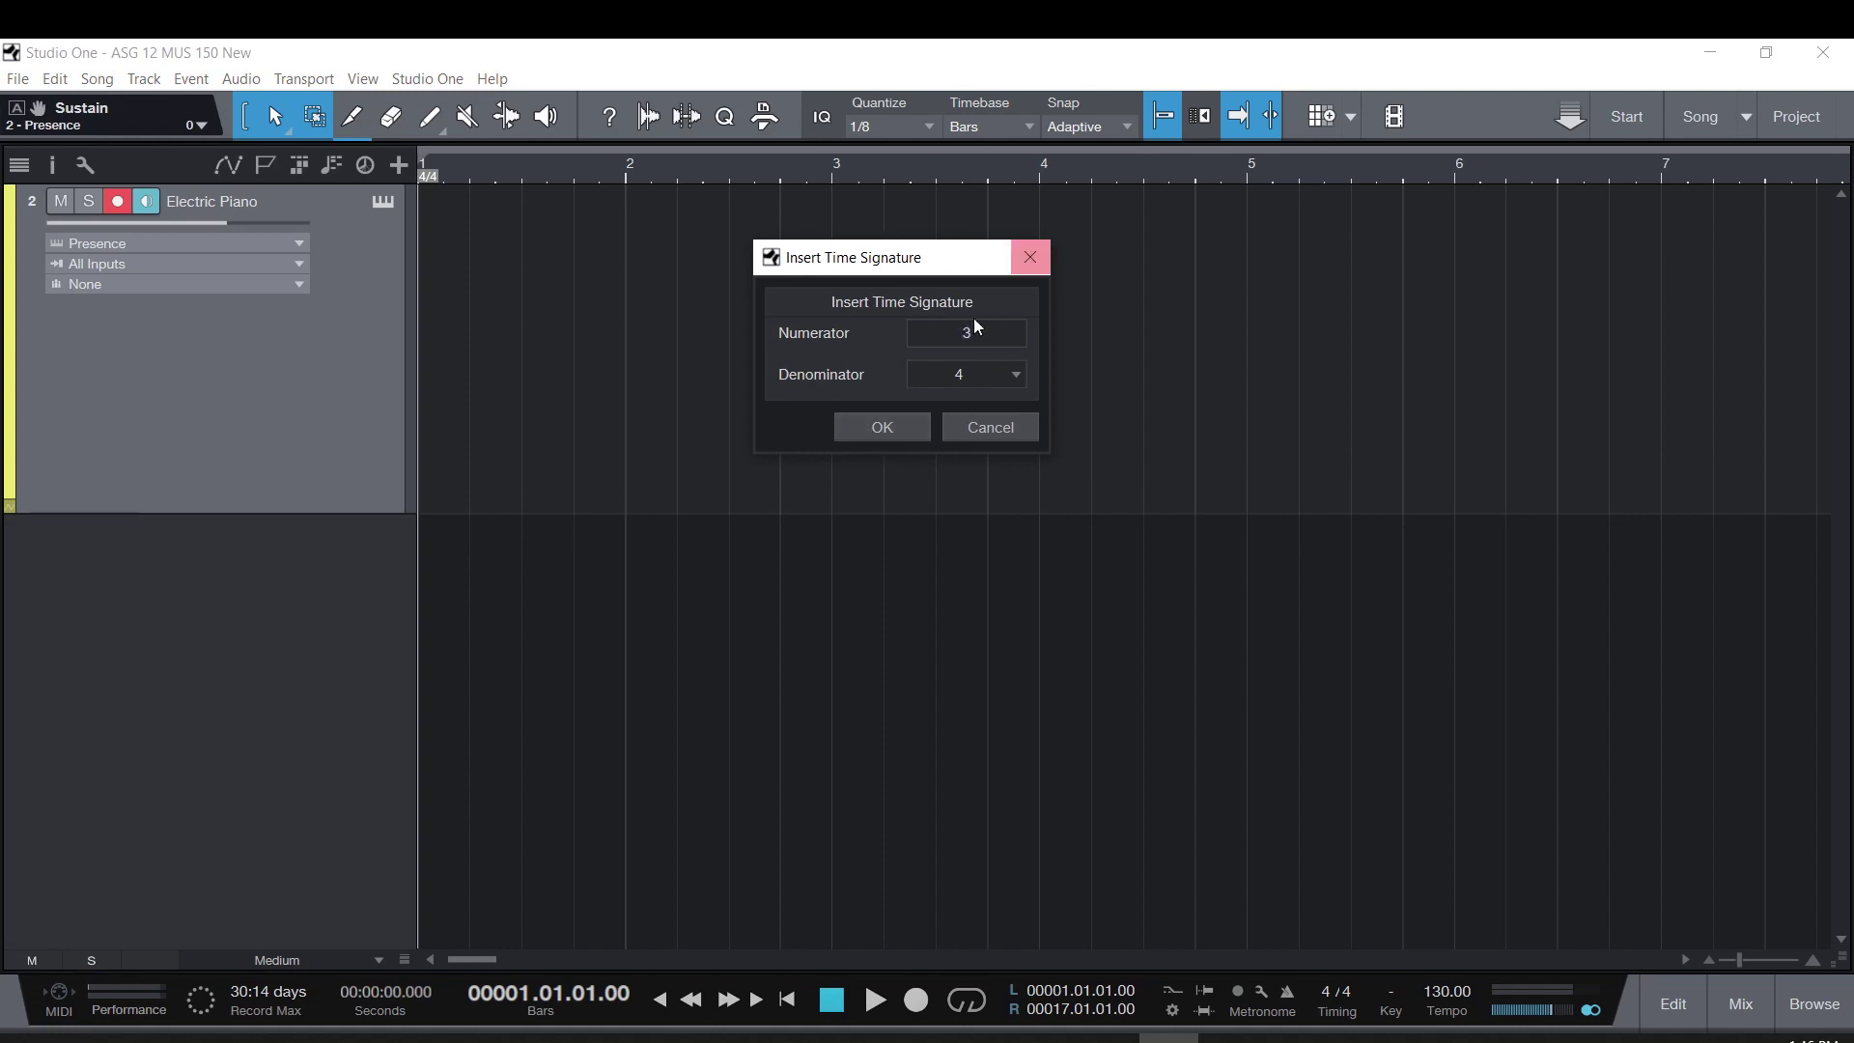
pyautogui.click(893, 425)
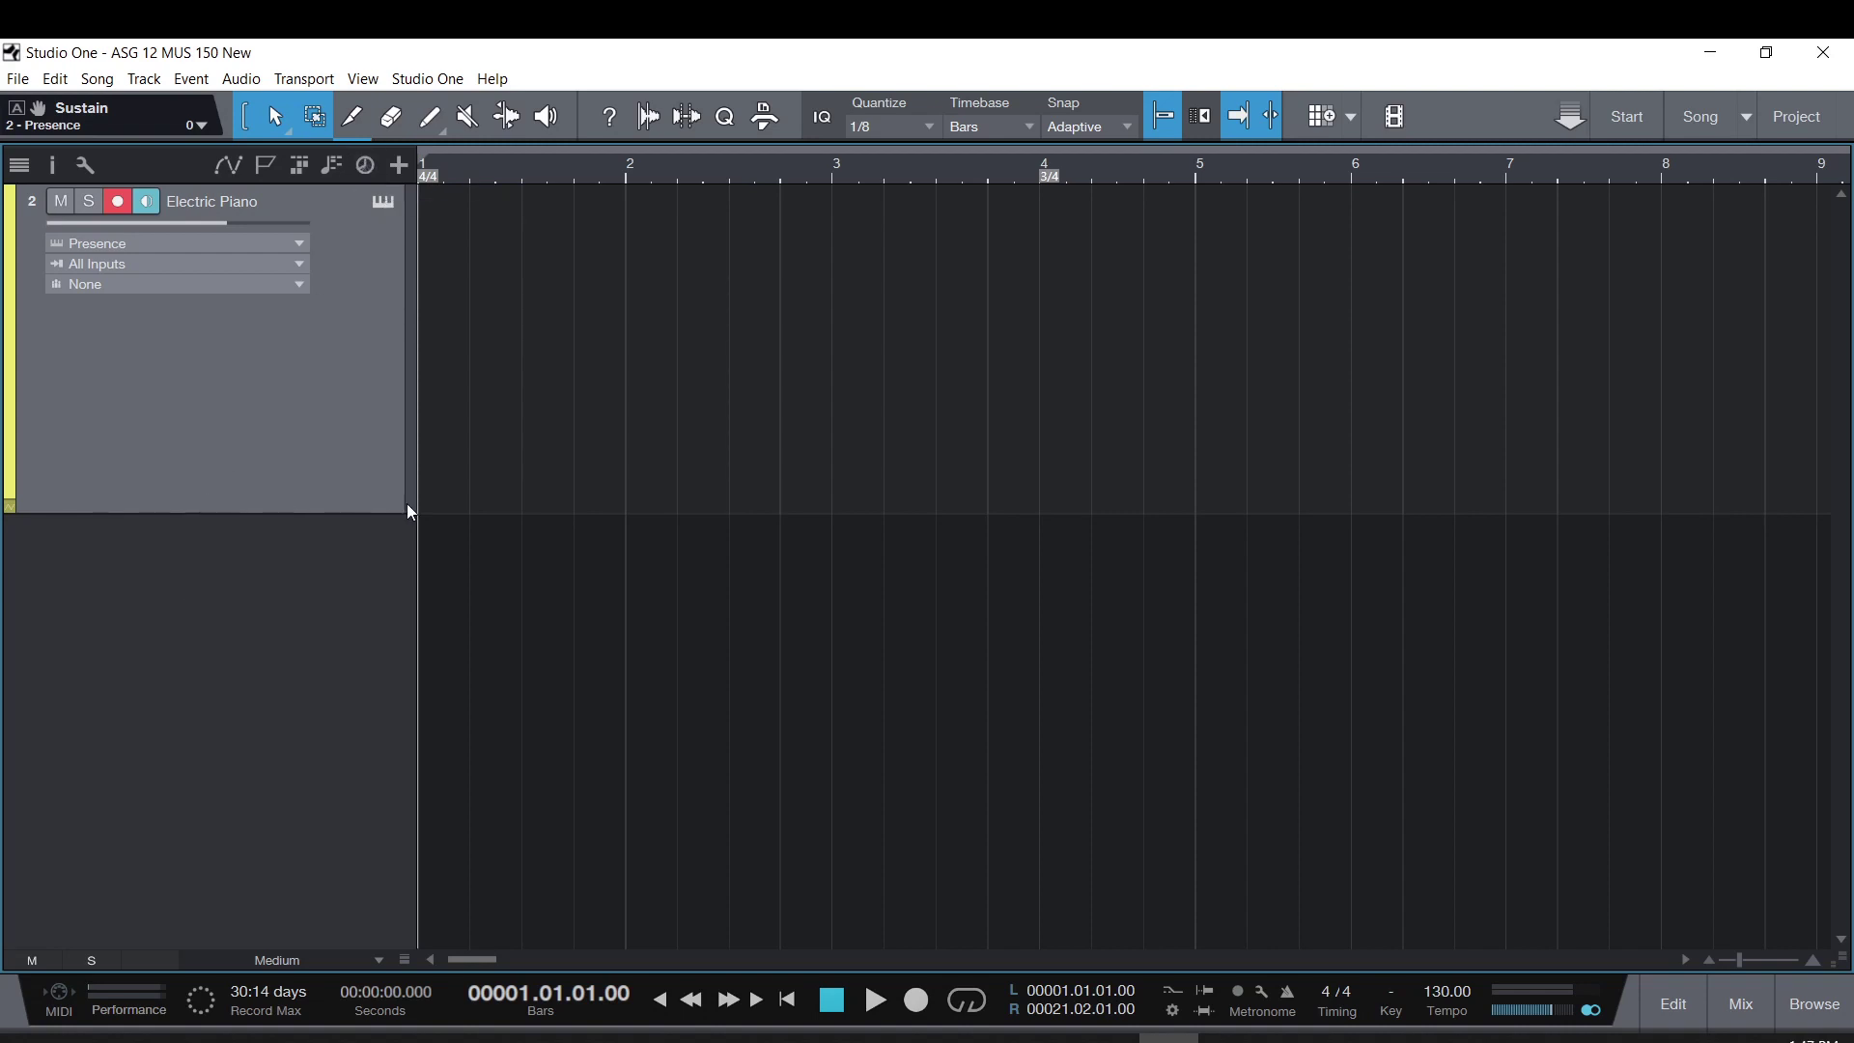
# Step: Turn on the Info View action help panel and glance at the Help menu
pyautogui.click(611, 117)
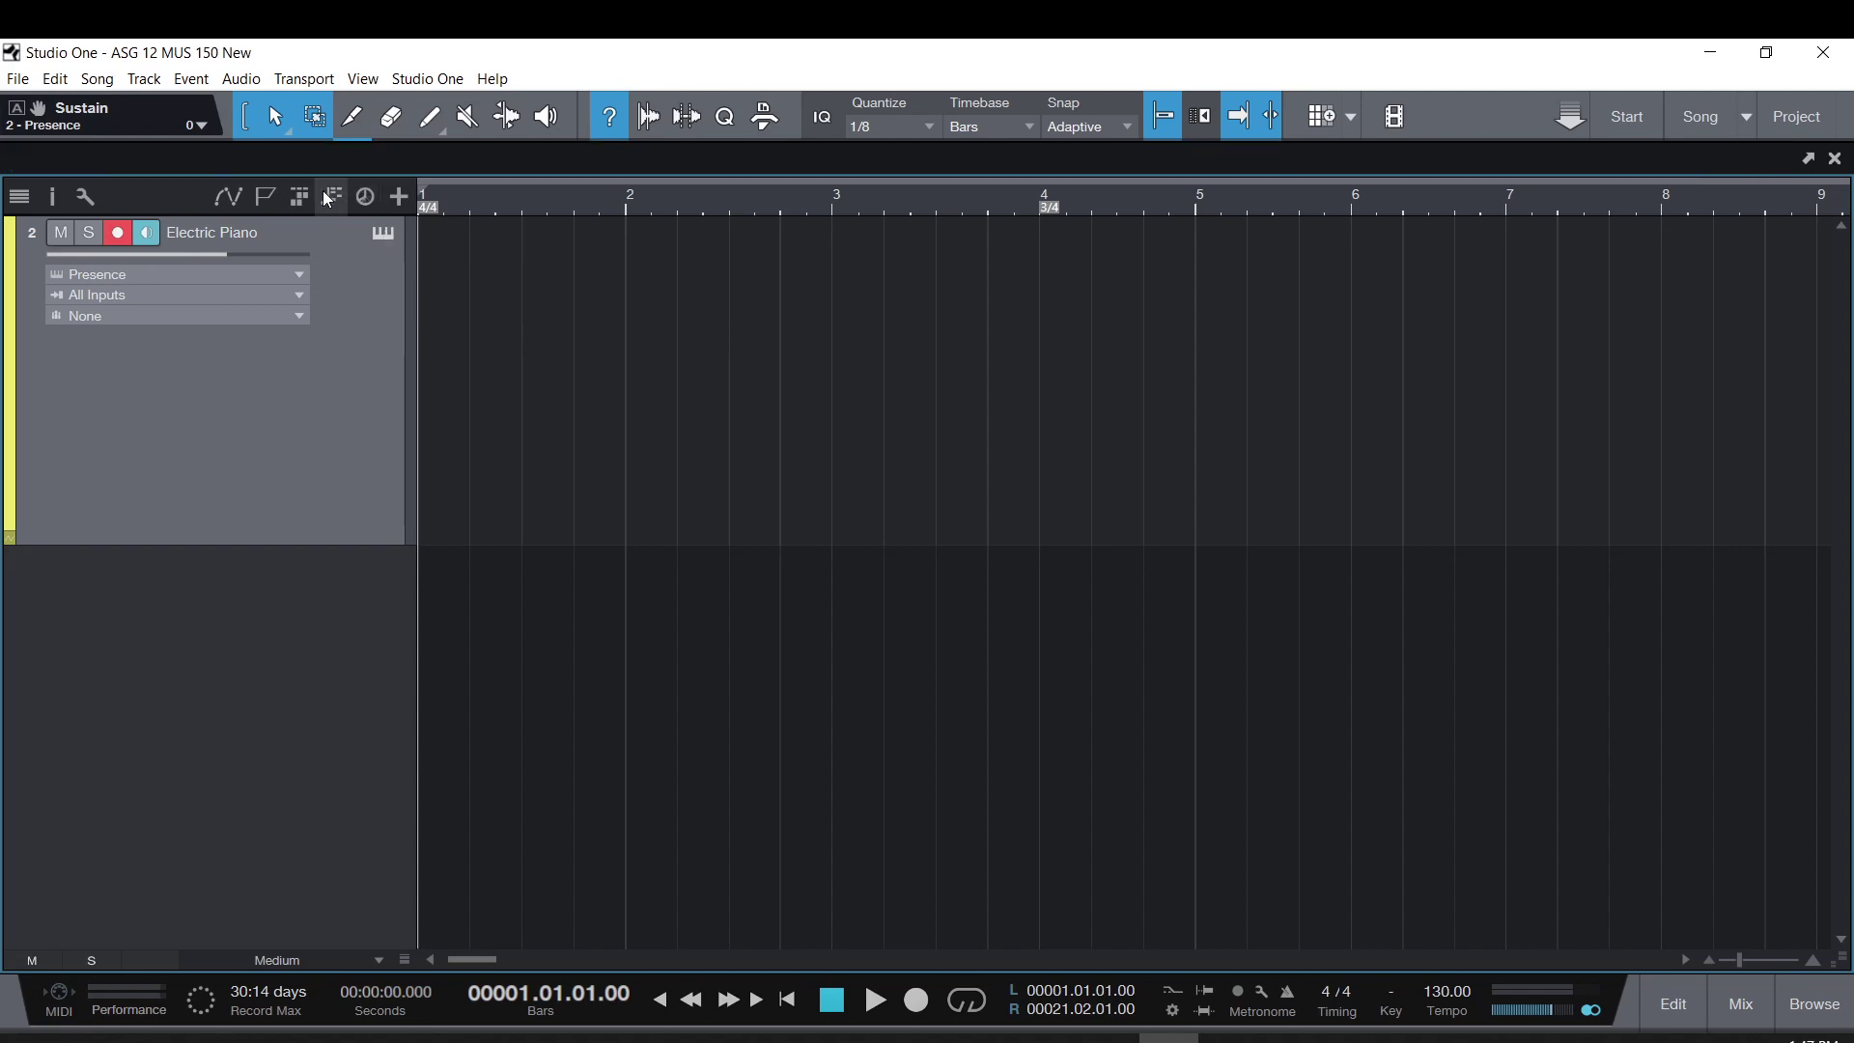
pyautogui.click(492, 78)
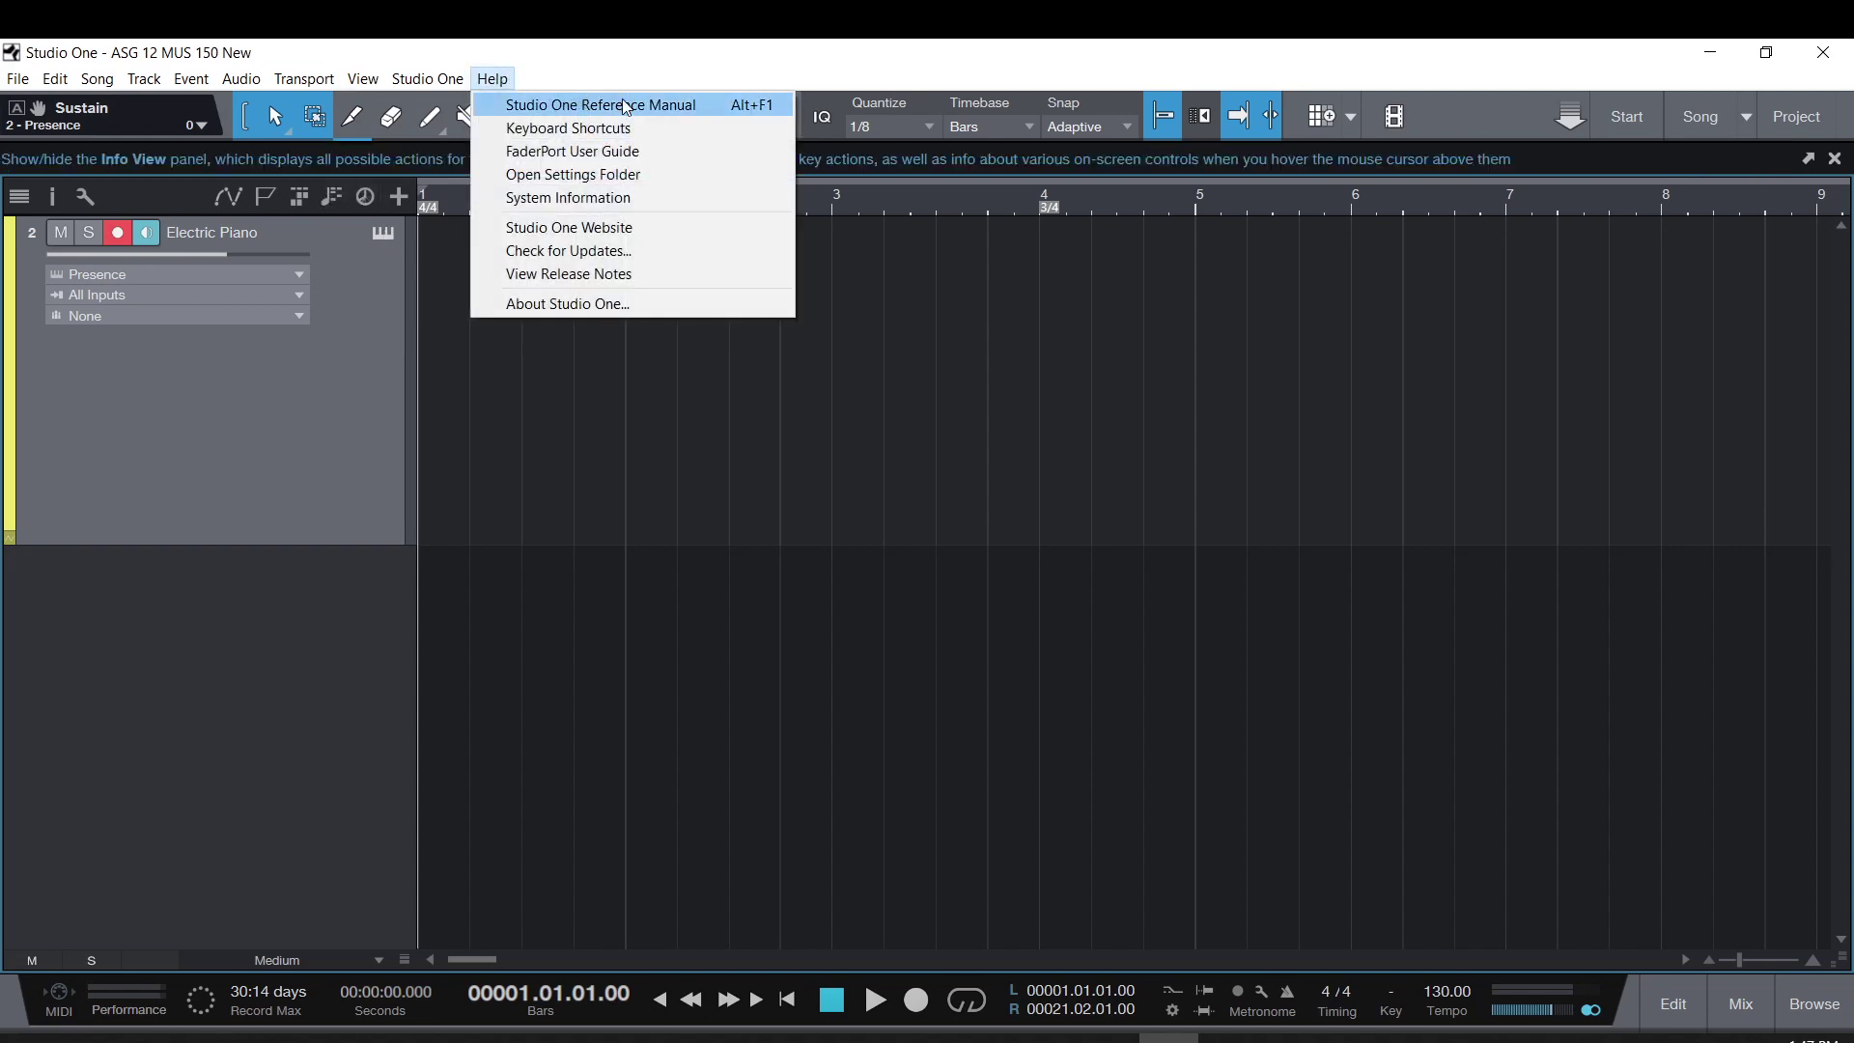
pyautogui.click(333, 340)
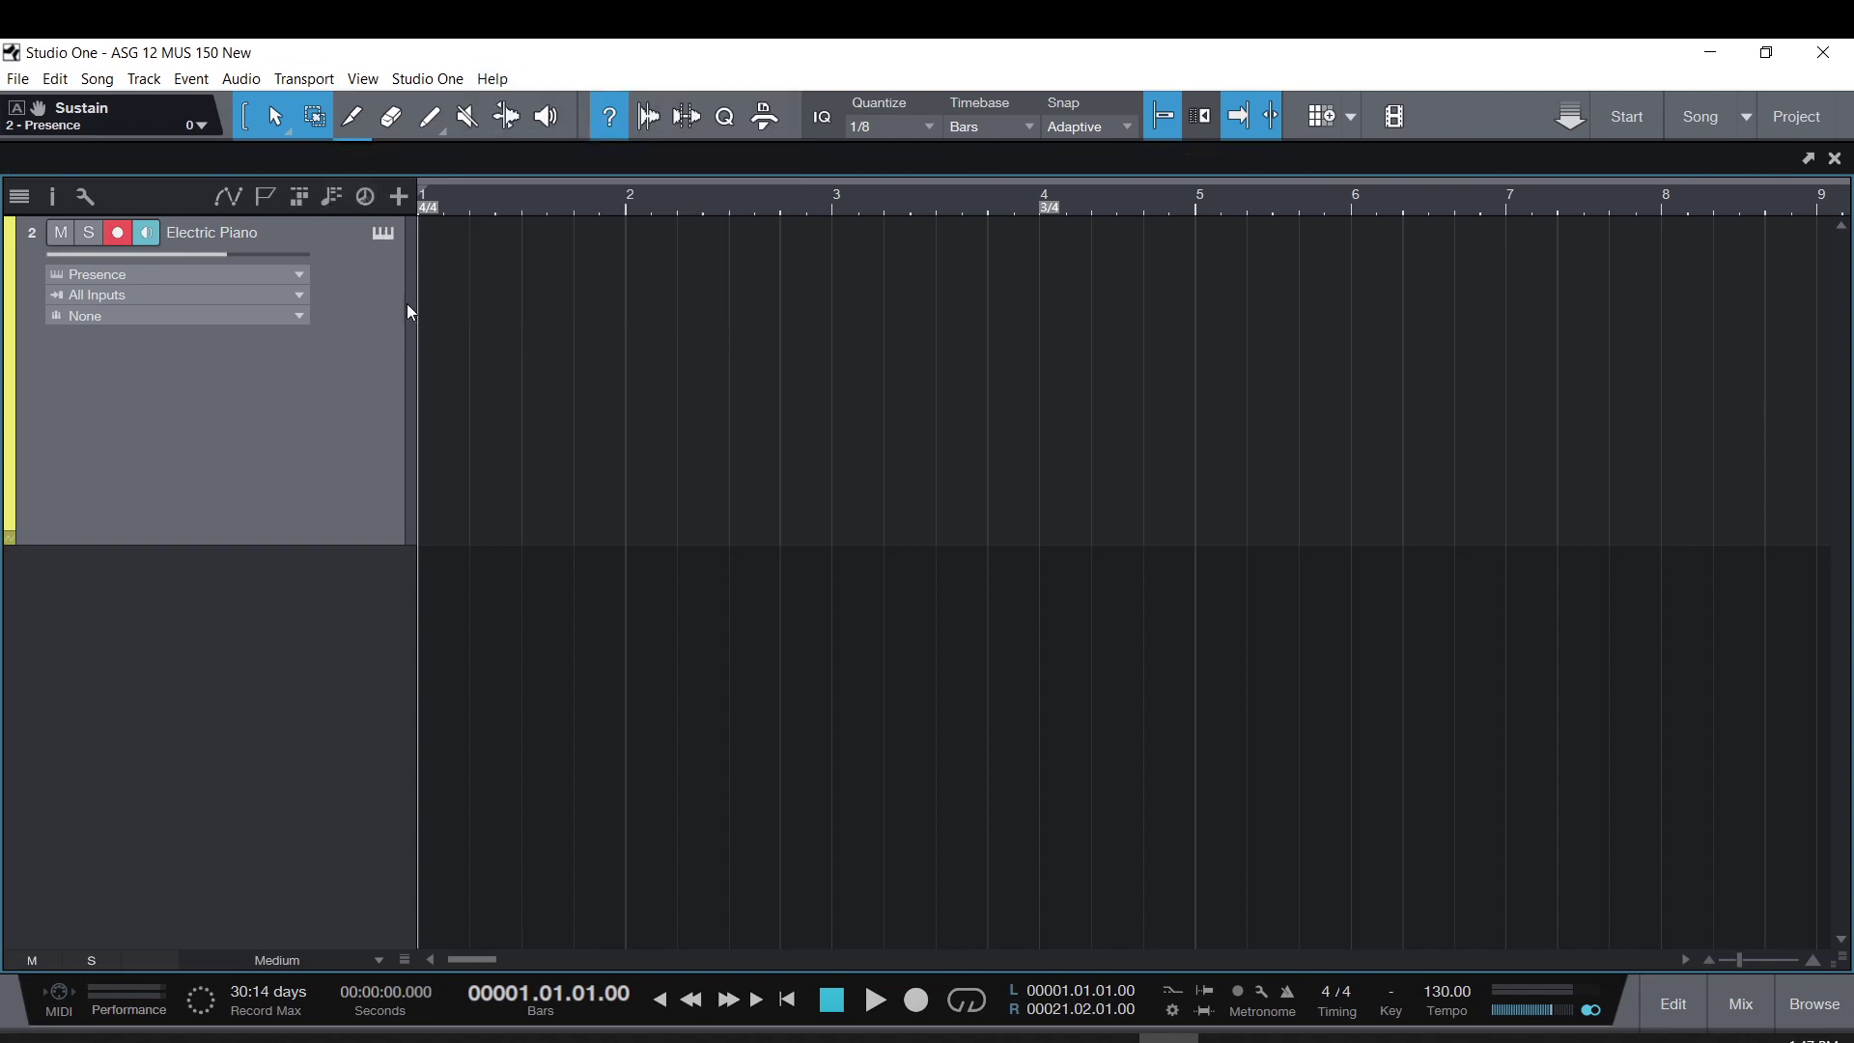
# Step: Show the tempo track, enter a starting tempo of 120, and drag the point toward bar 2.4
pyautogui.click(364, 197)
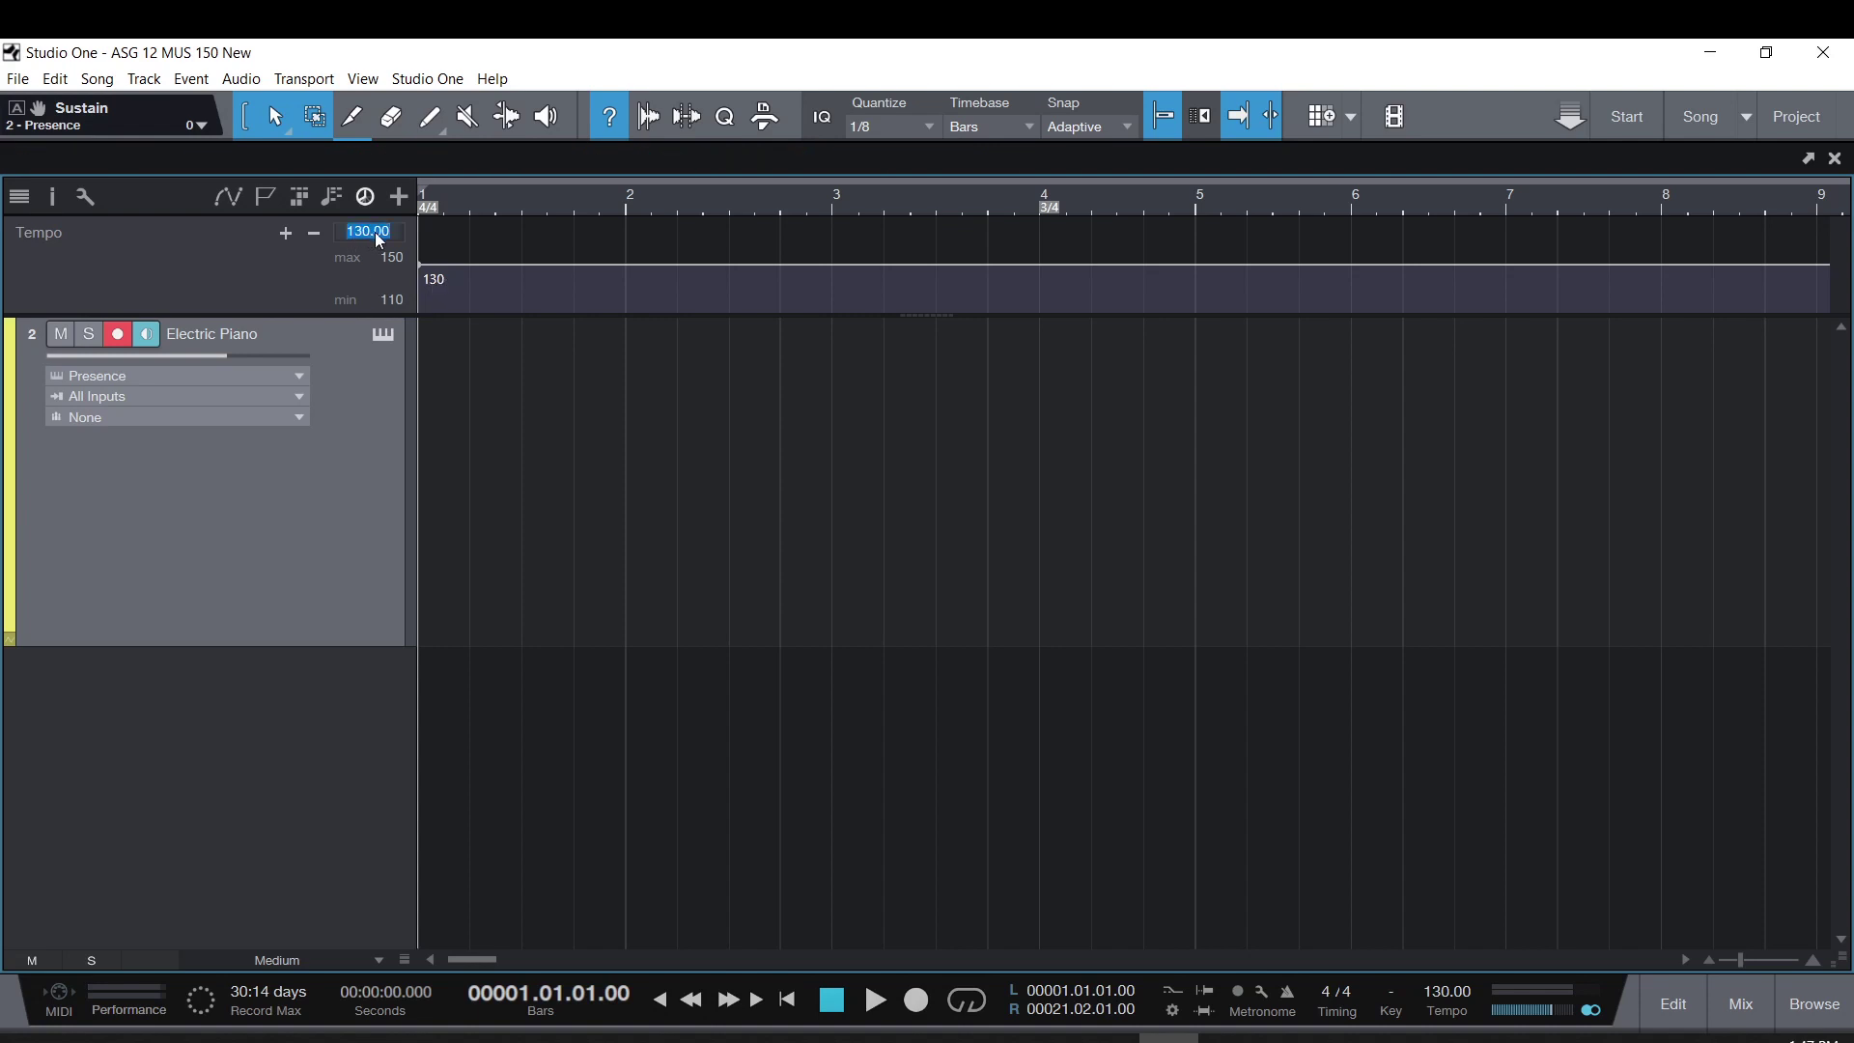
pyautogui.write('120')
pyautogui.press('Return')
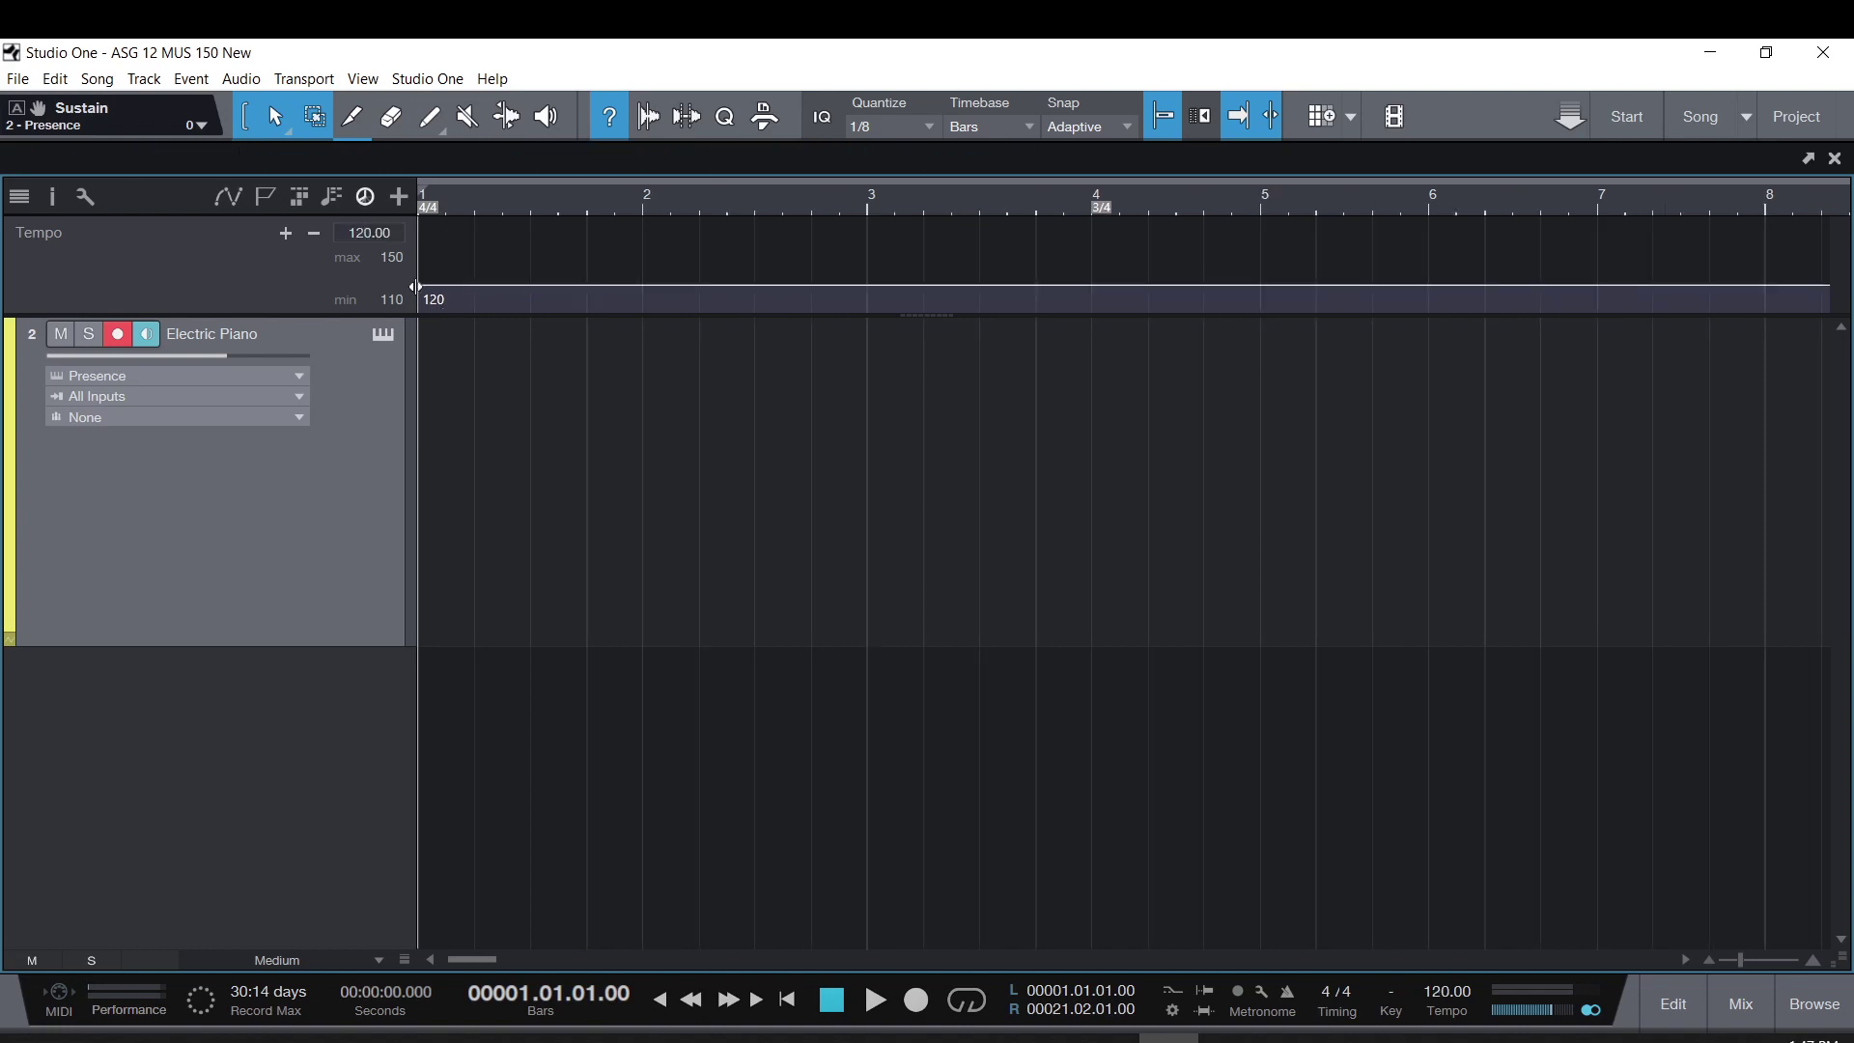
pyautogui.moveTo(427, 293); pyautogui.dragTo(830, 270)
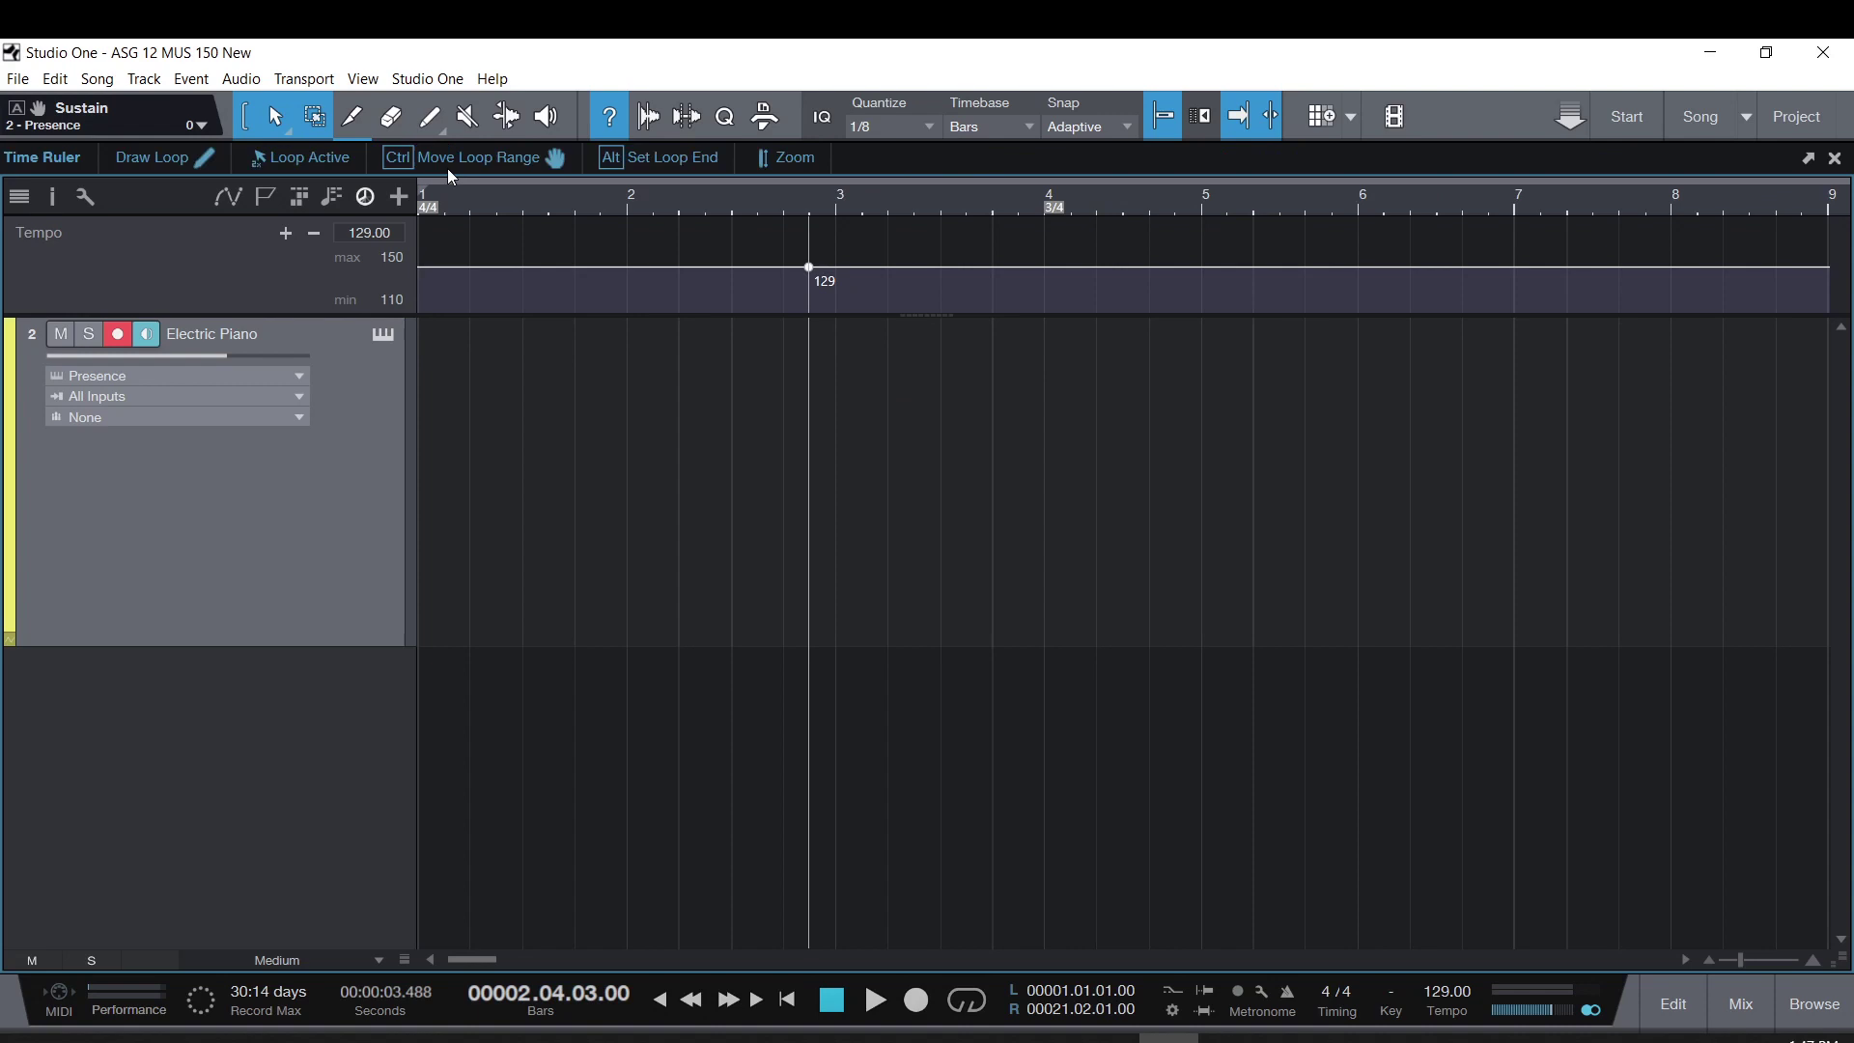
# Step: Paint a wavering tempo curve across bars 1–3 with the Paint Tool
pyautogui.click(434, 125)
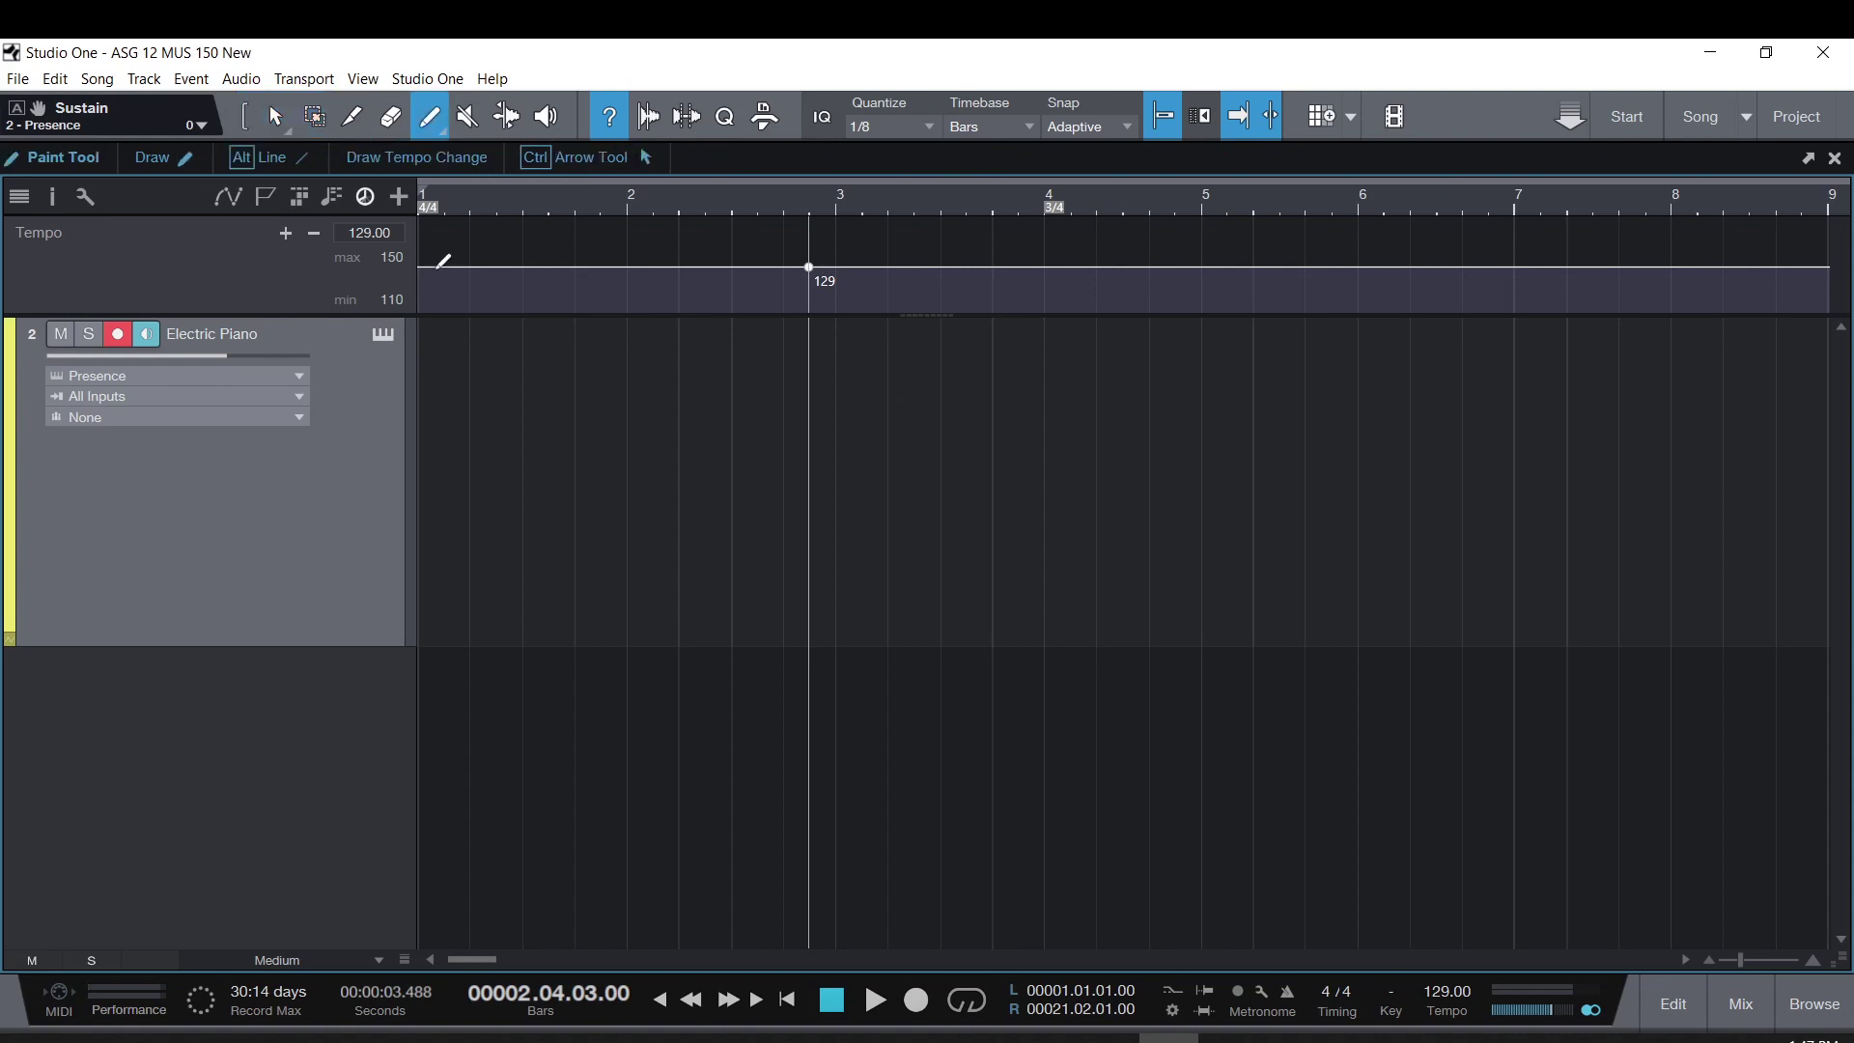
pyautogui.moveTo(424, 269)
pyautogui.mouseDown()
pyautogui.moveTo(582, 272)
pyautogui.moveTo(635, 247)
pyautogui.mouseUp()
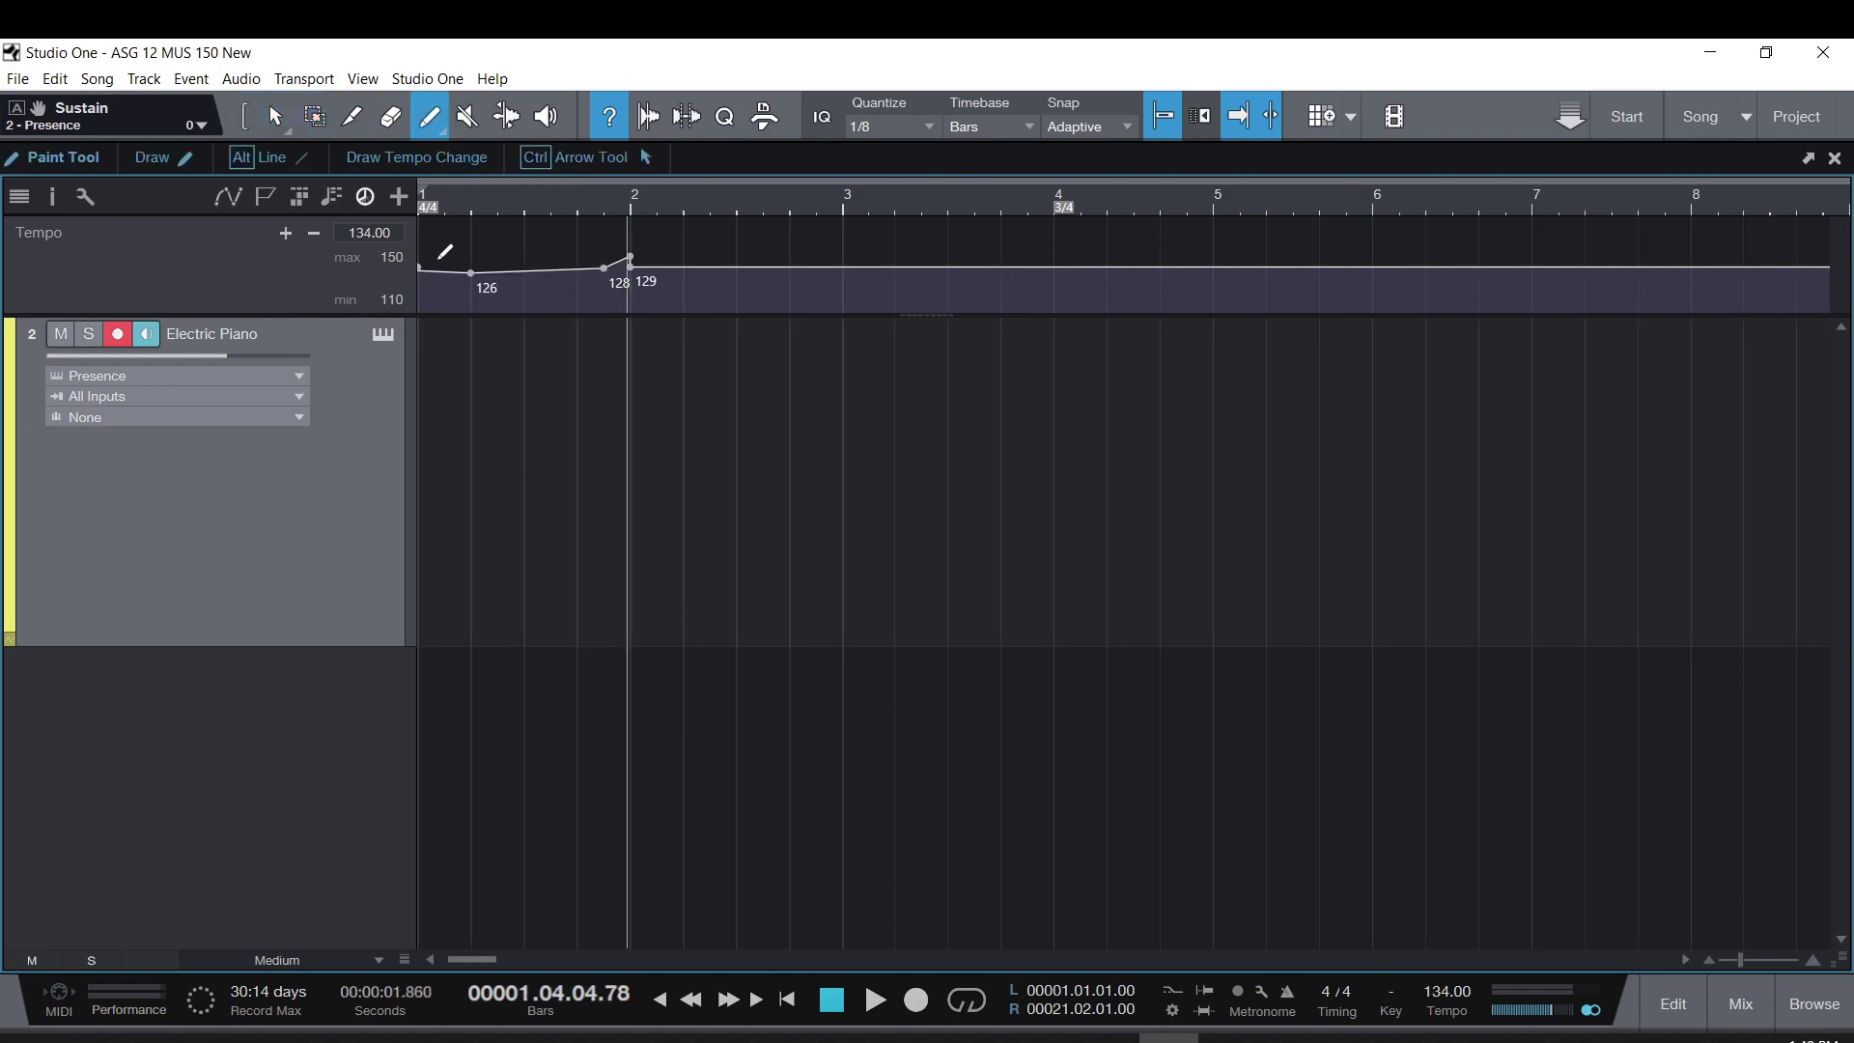
pyautogui.moveTo(447, 270)
pyautogui.mouseDown()
pyautogui.moveTo(651, 241)
pyautogui.moveTo(727, 275)
pyautogui.moveTo(983, 270)
pyautogui.mouseUp()
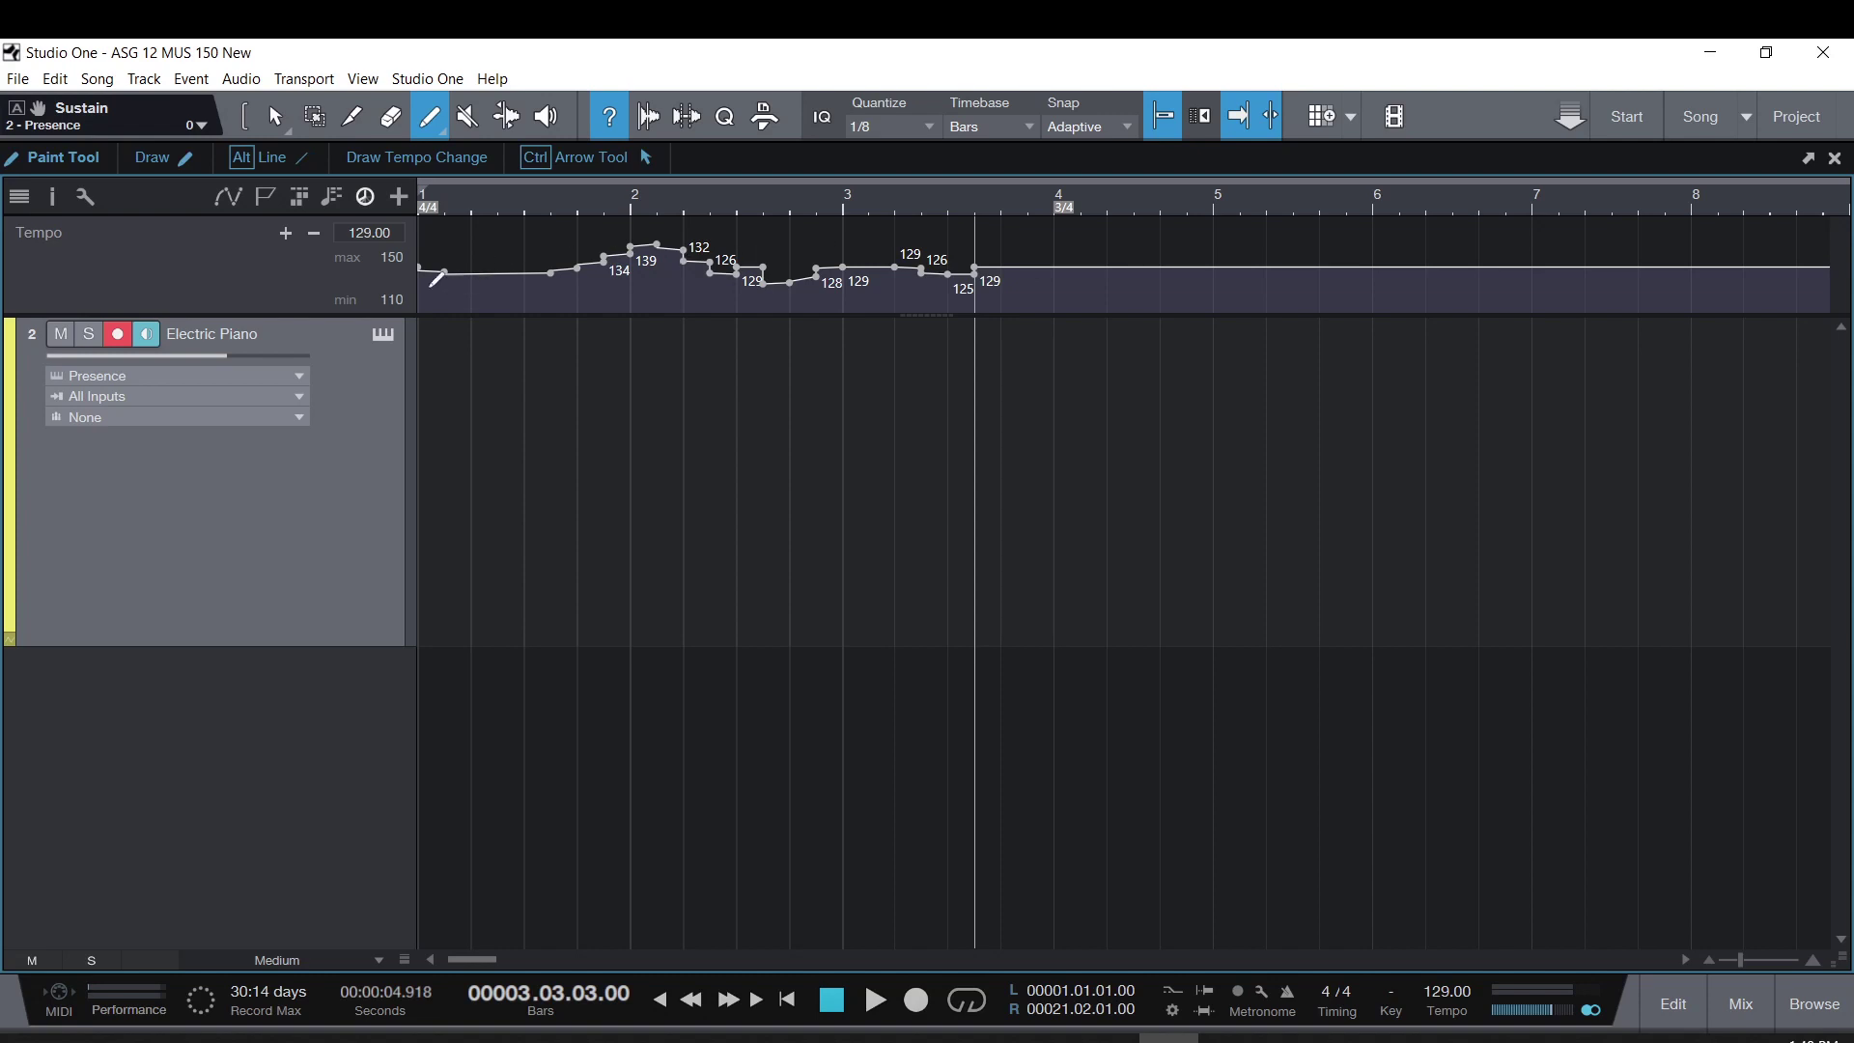
pyautogui.click(315, 117)
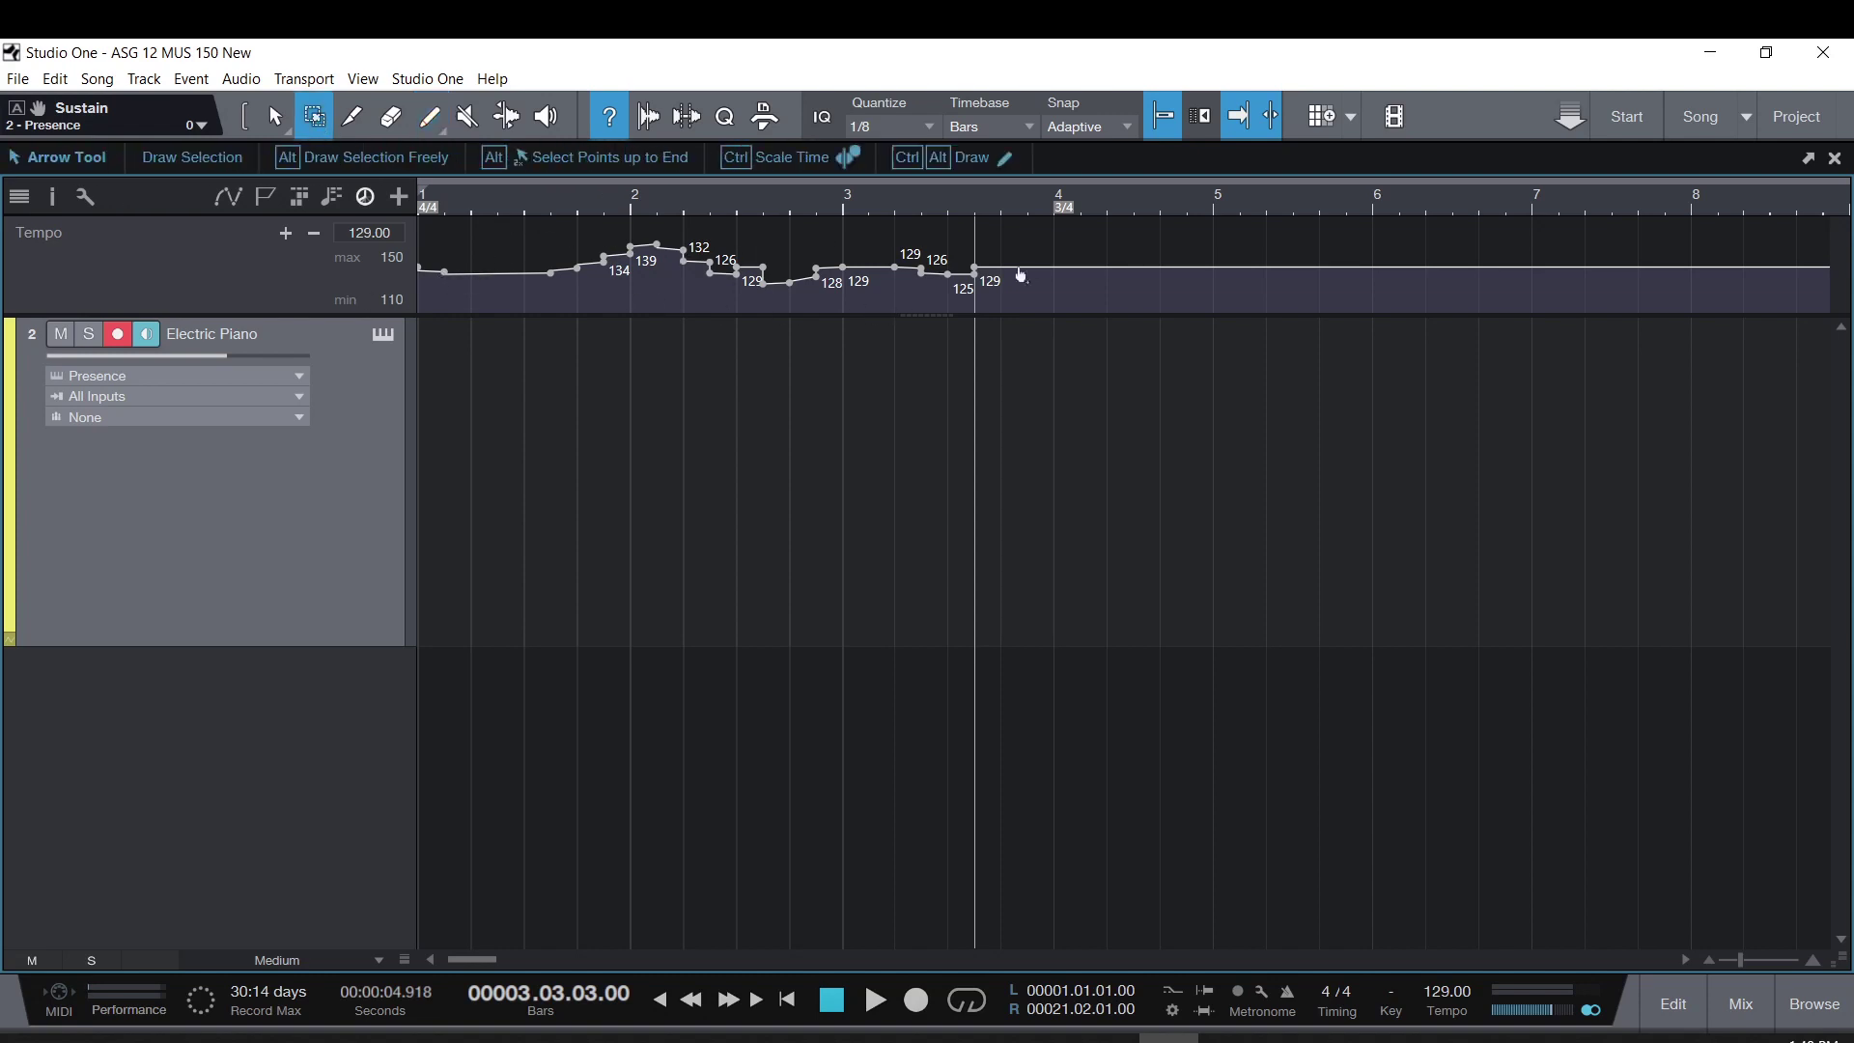
# Step: Delete the drawn tempo points across bars 1–4 and enter 120 as the tempo
pyautogui.moveTo(1106, 248); pyautogui.dragTo(199, 302)
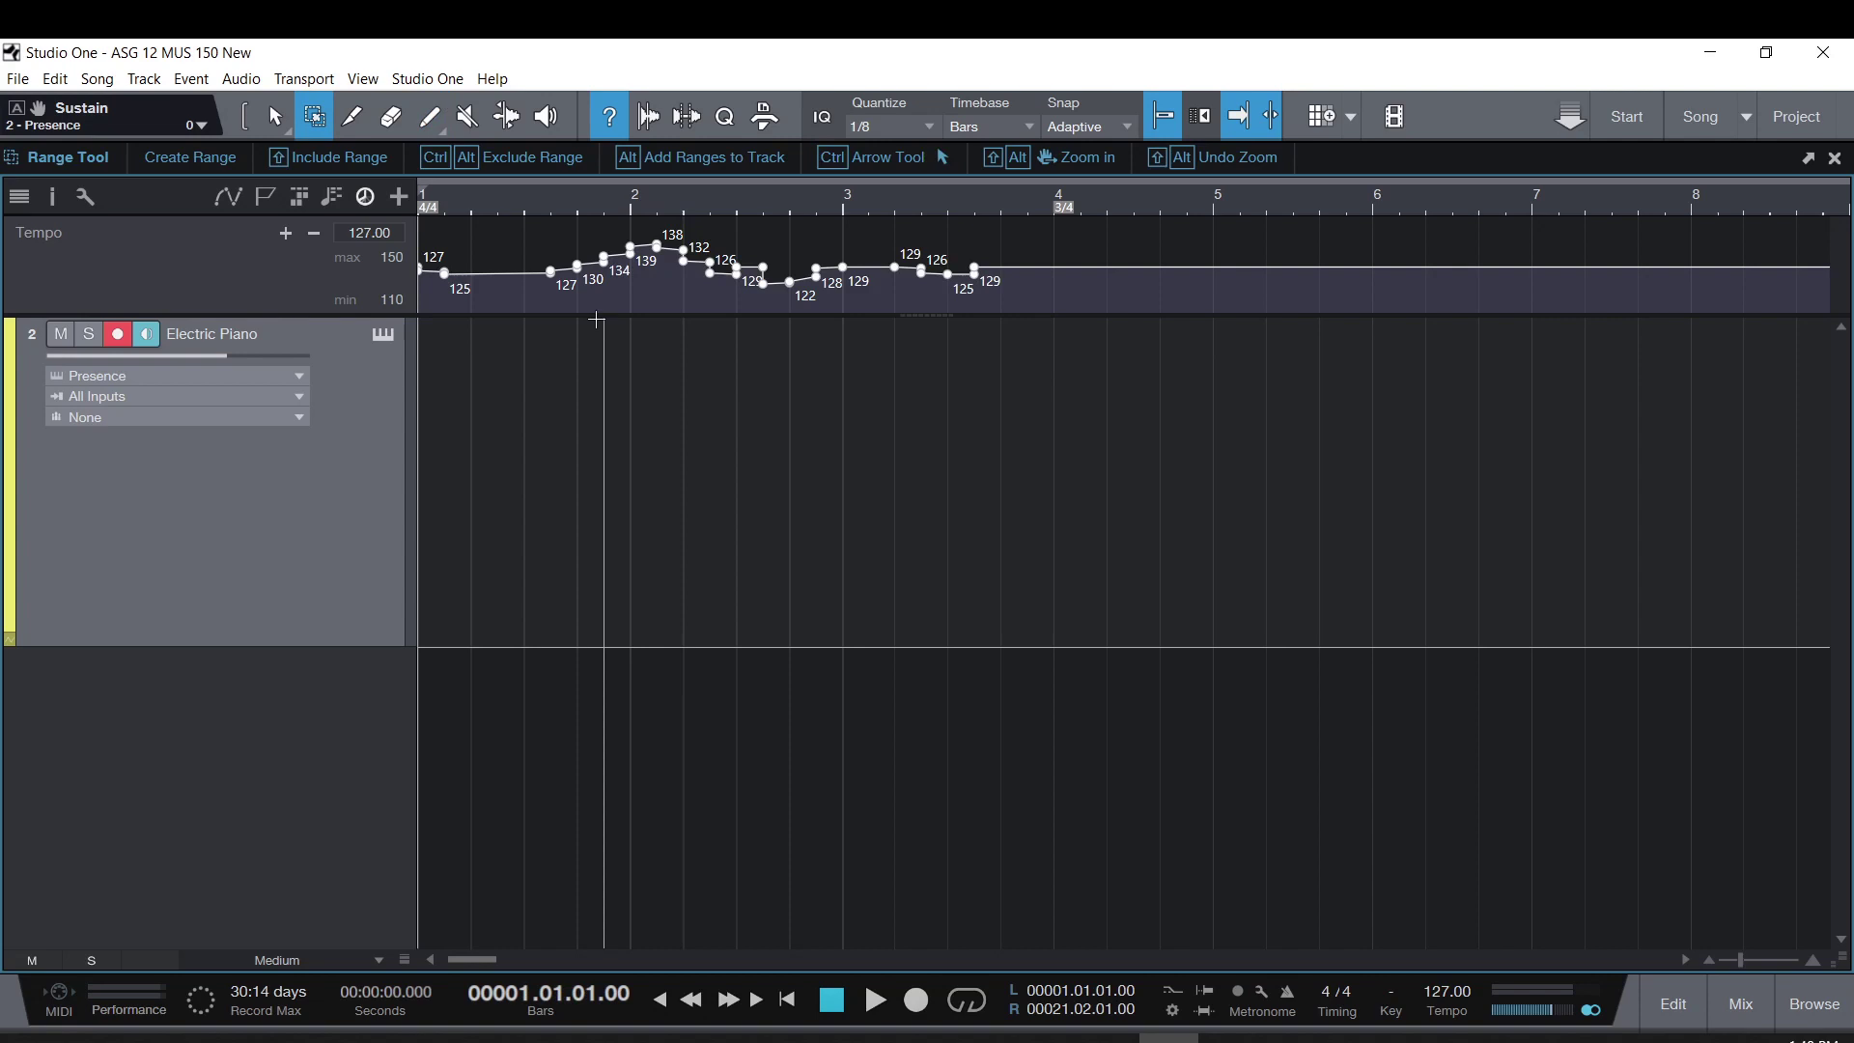
pyautogui.press('Delete')
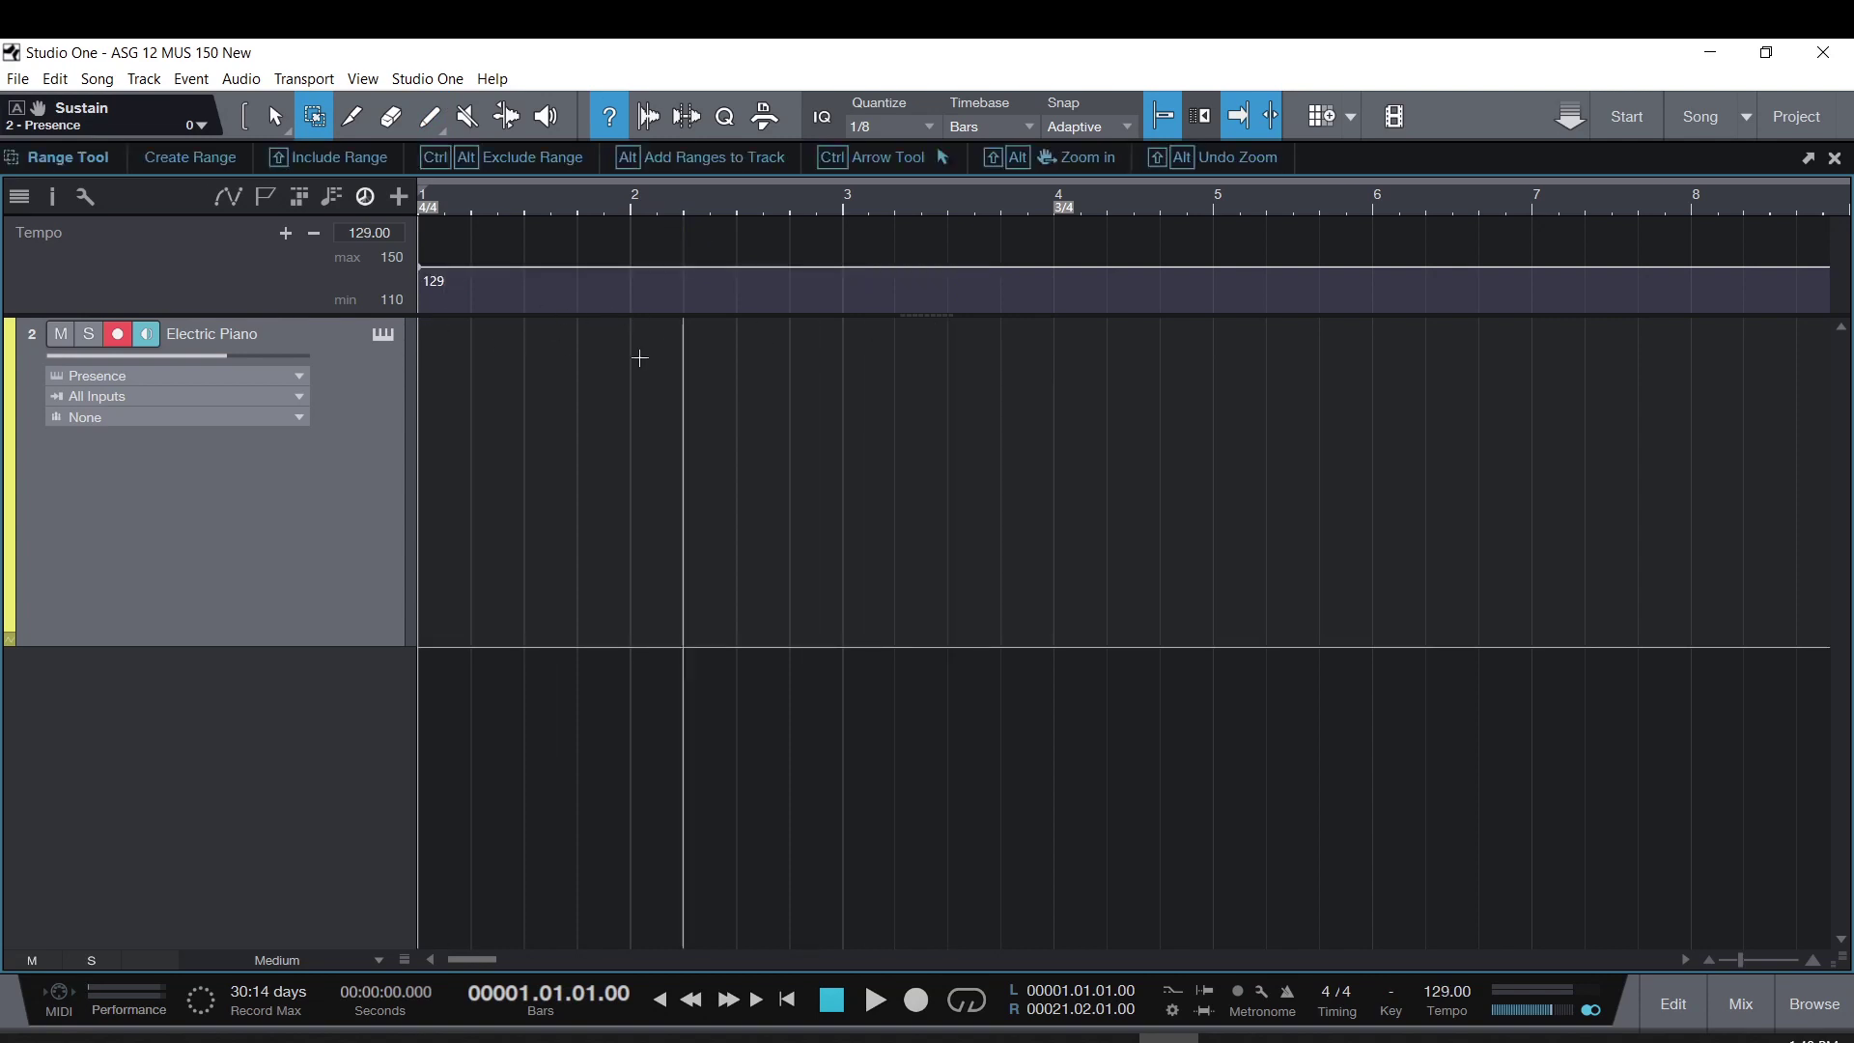
pyautogui.write('120')
pyautogui.press('Return')
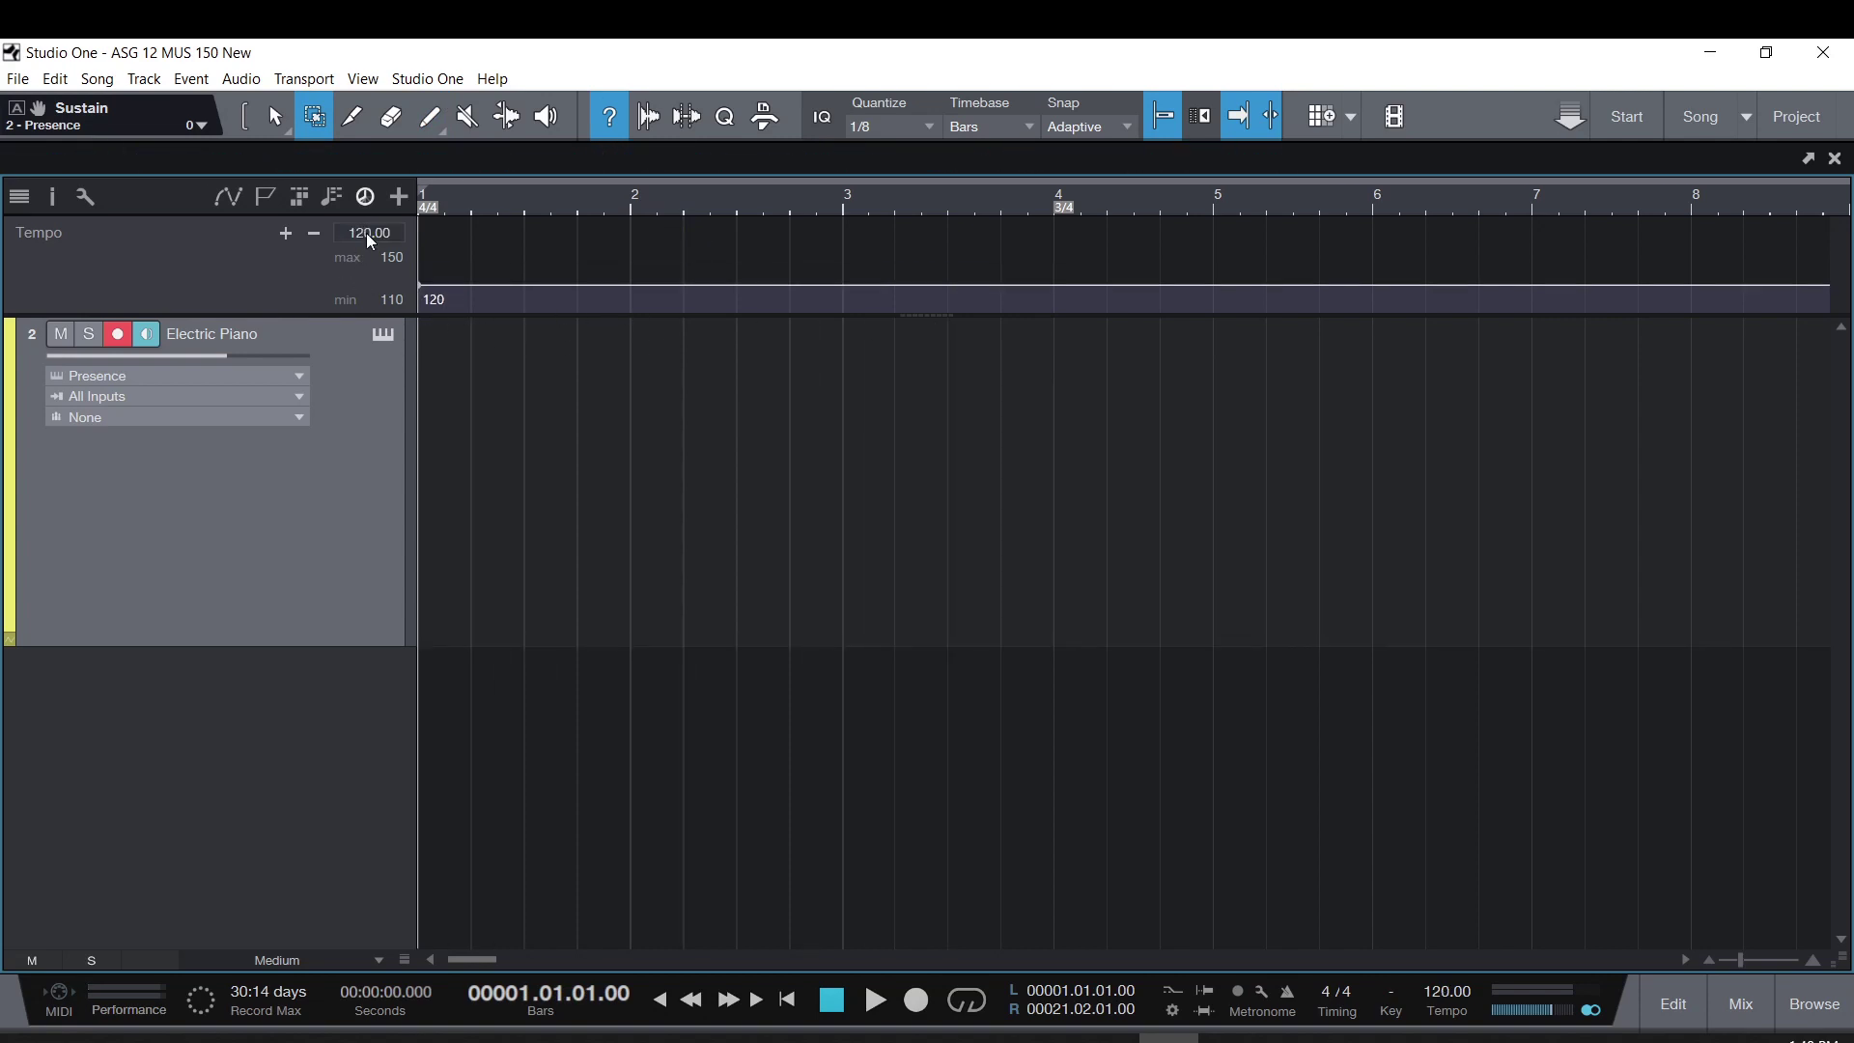
# Step: Set the transport song tempo to a flat 130 BPM and place the playhead at bar 4
pyautogui.click(1448, 995)
pyautogui.click(1451, 1021)
pyautogui.click(1451, 1004)
pyautogui.write('130')
pyautogui.press('Return')
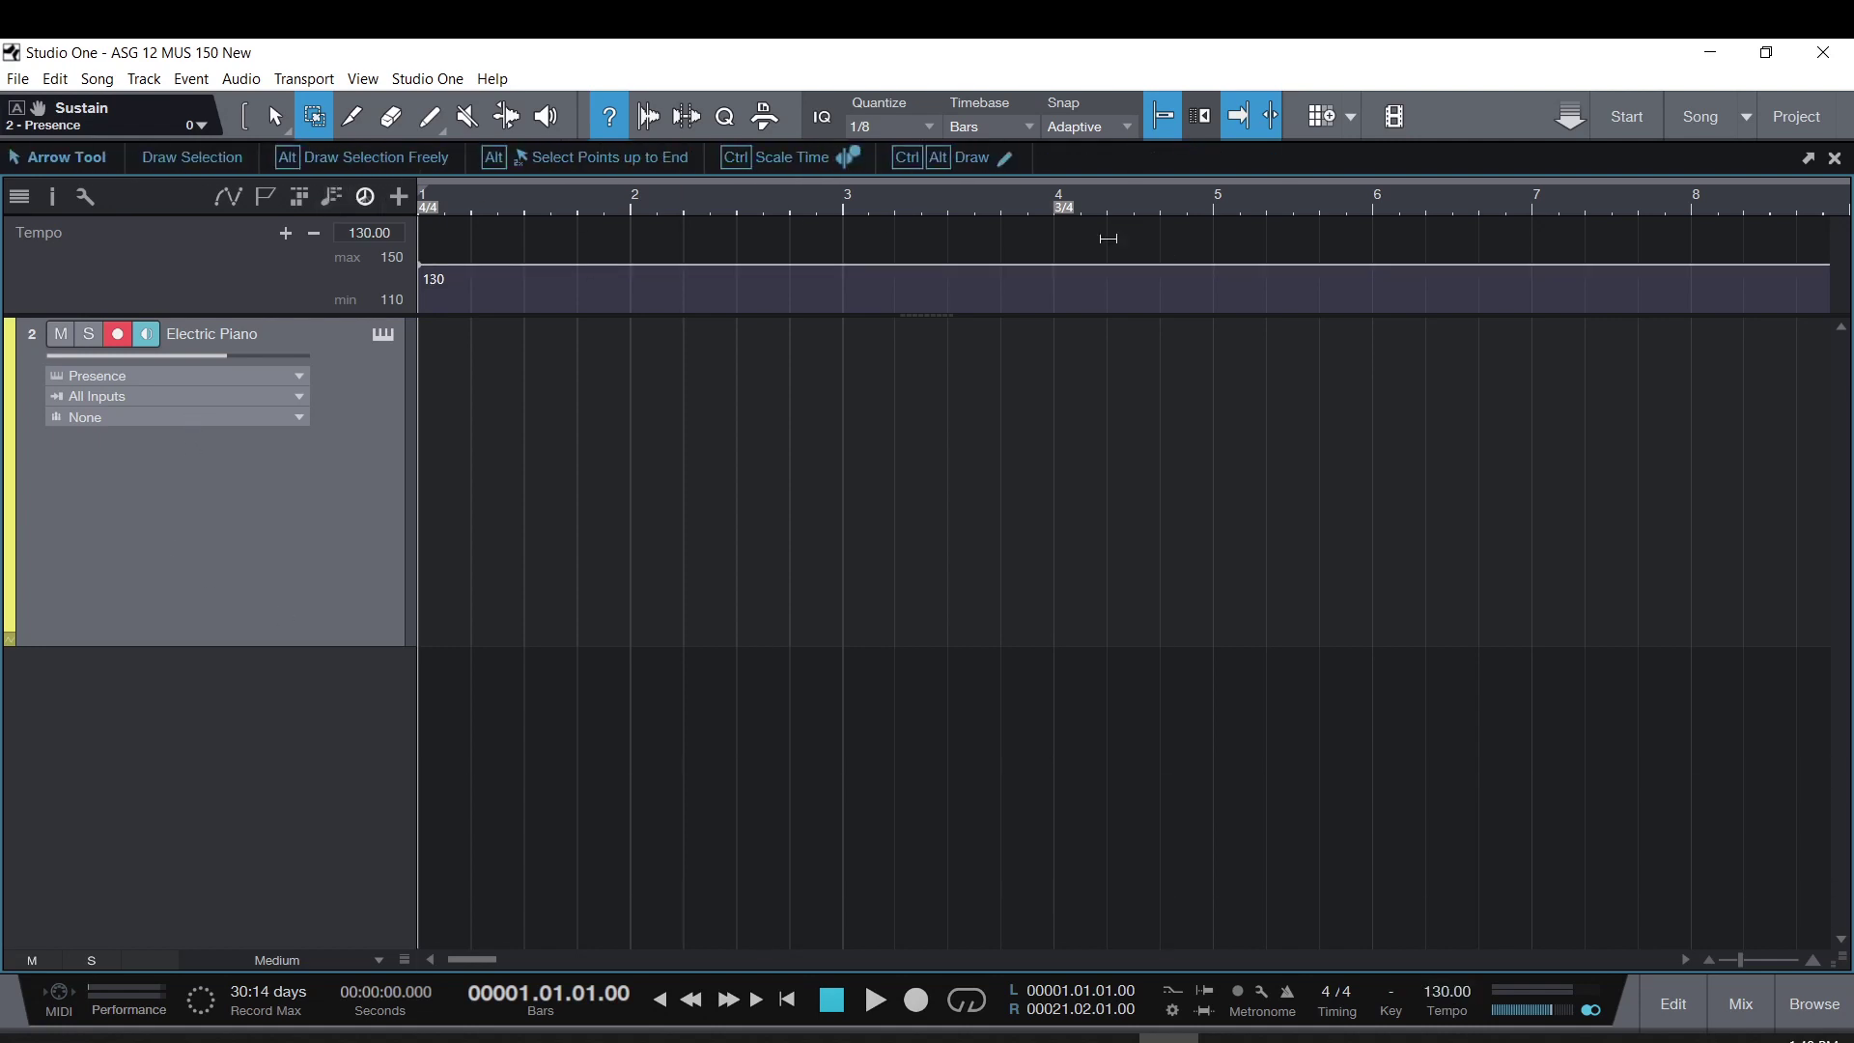
pyautogui.click(1059, 210)
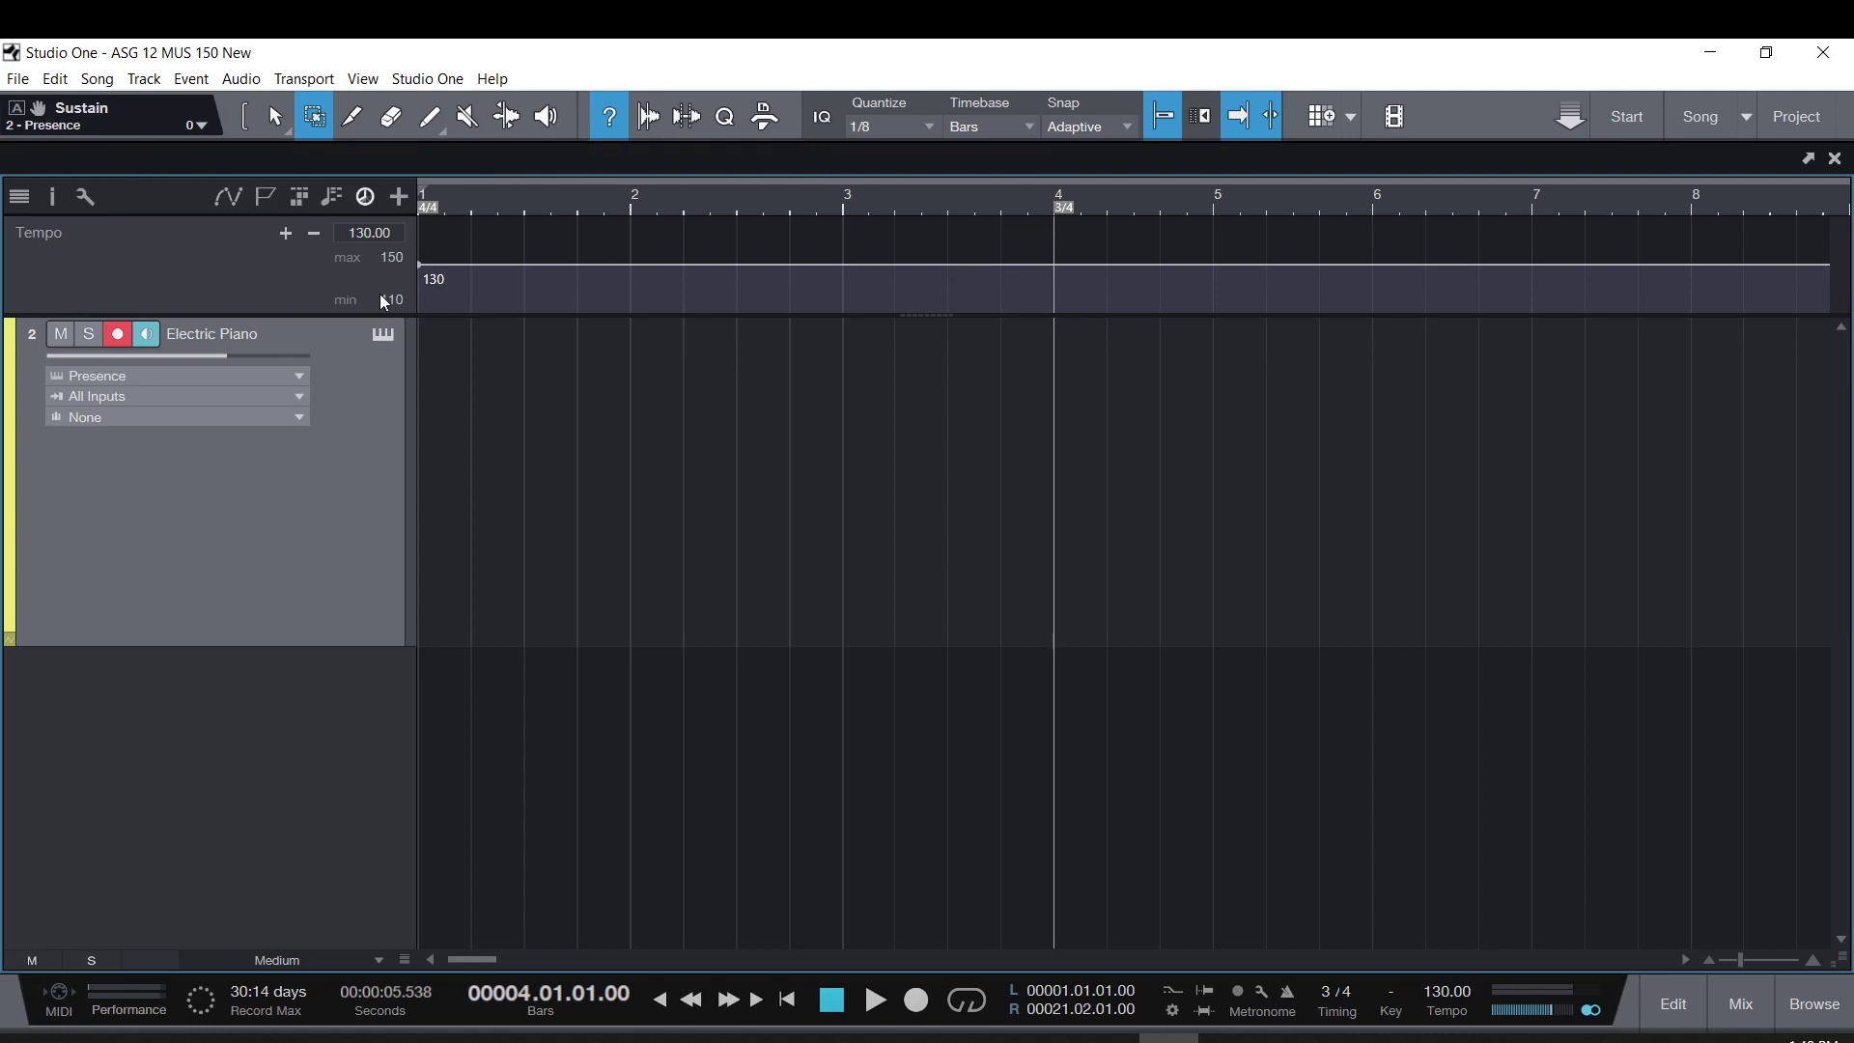
# Step: Add a tempo point at bar 4 and set its value to 140 BPM
pyautogui.click(286, 234)
pyautogui.click(385, 233)
pyautogui.write('140')
pyautogui.press('Return')
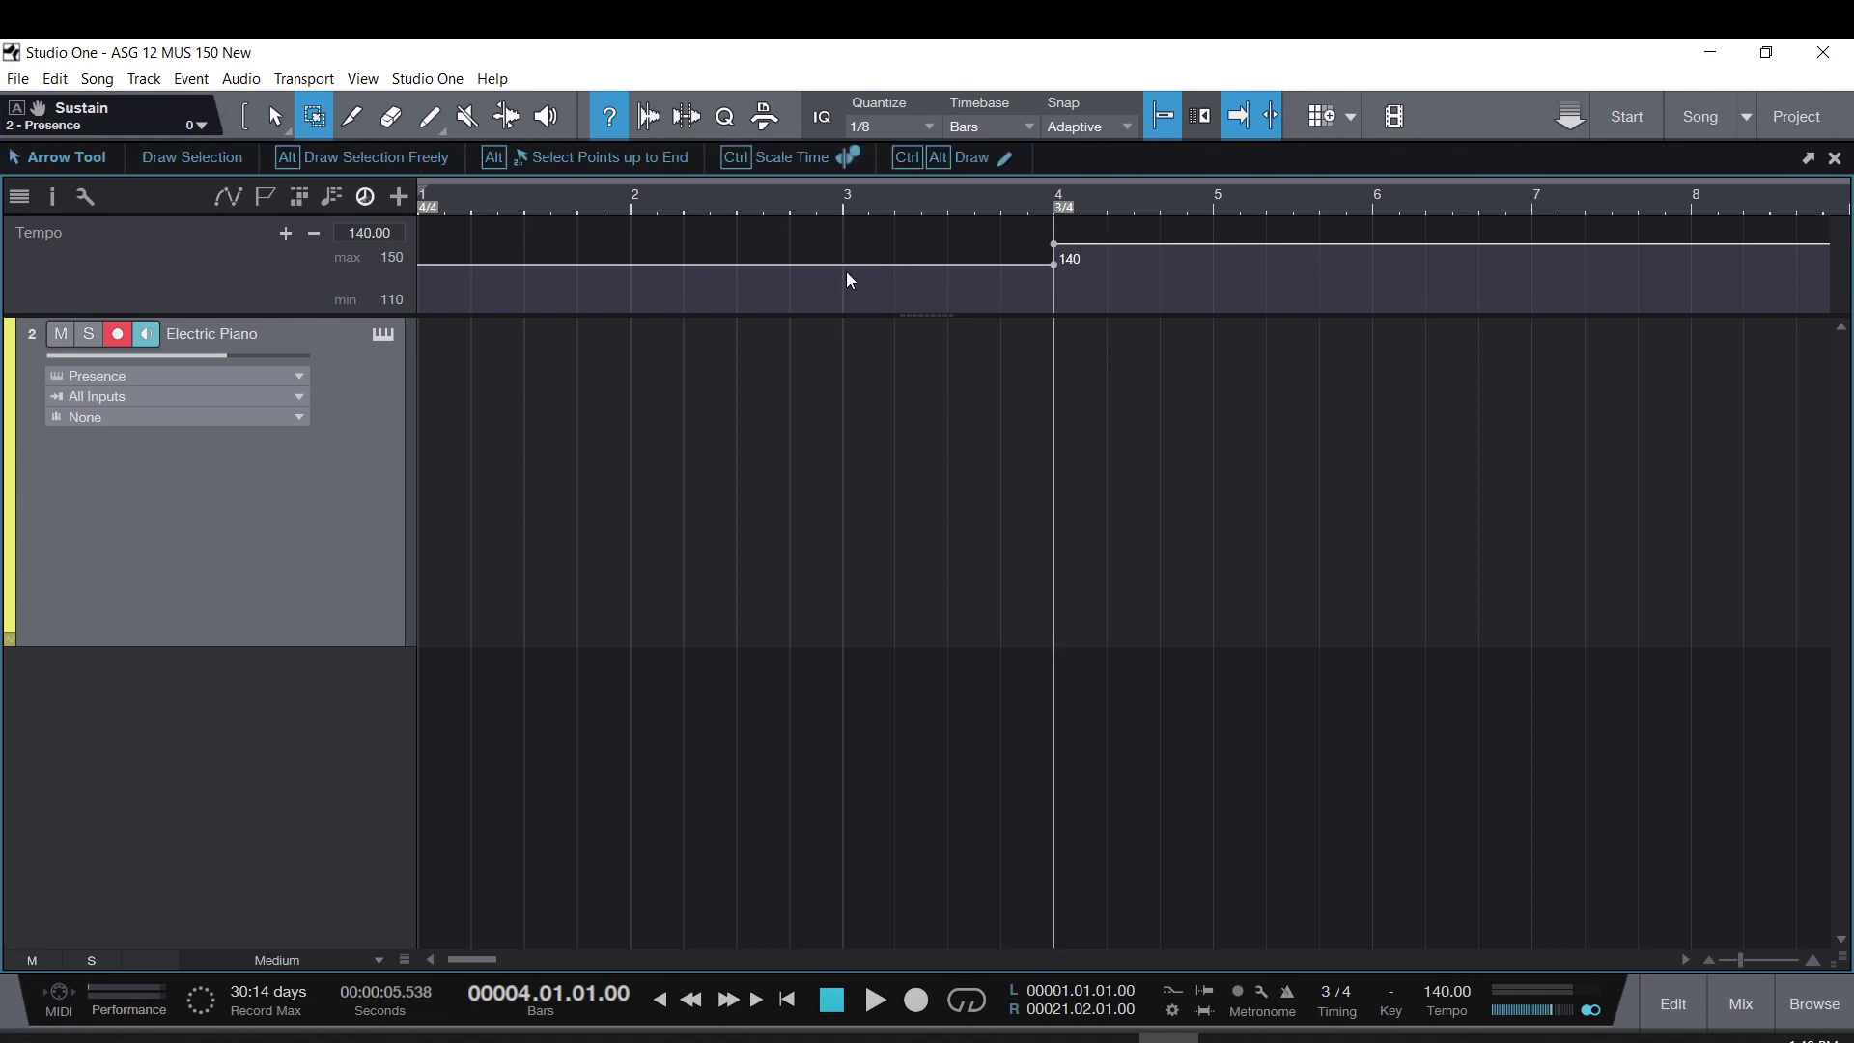
# Step: Add a 130 BPM point at bar 3, ramp through 136 at beat 3 to 140, removing a stray point
pyautogui.click(430, 118)
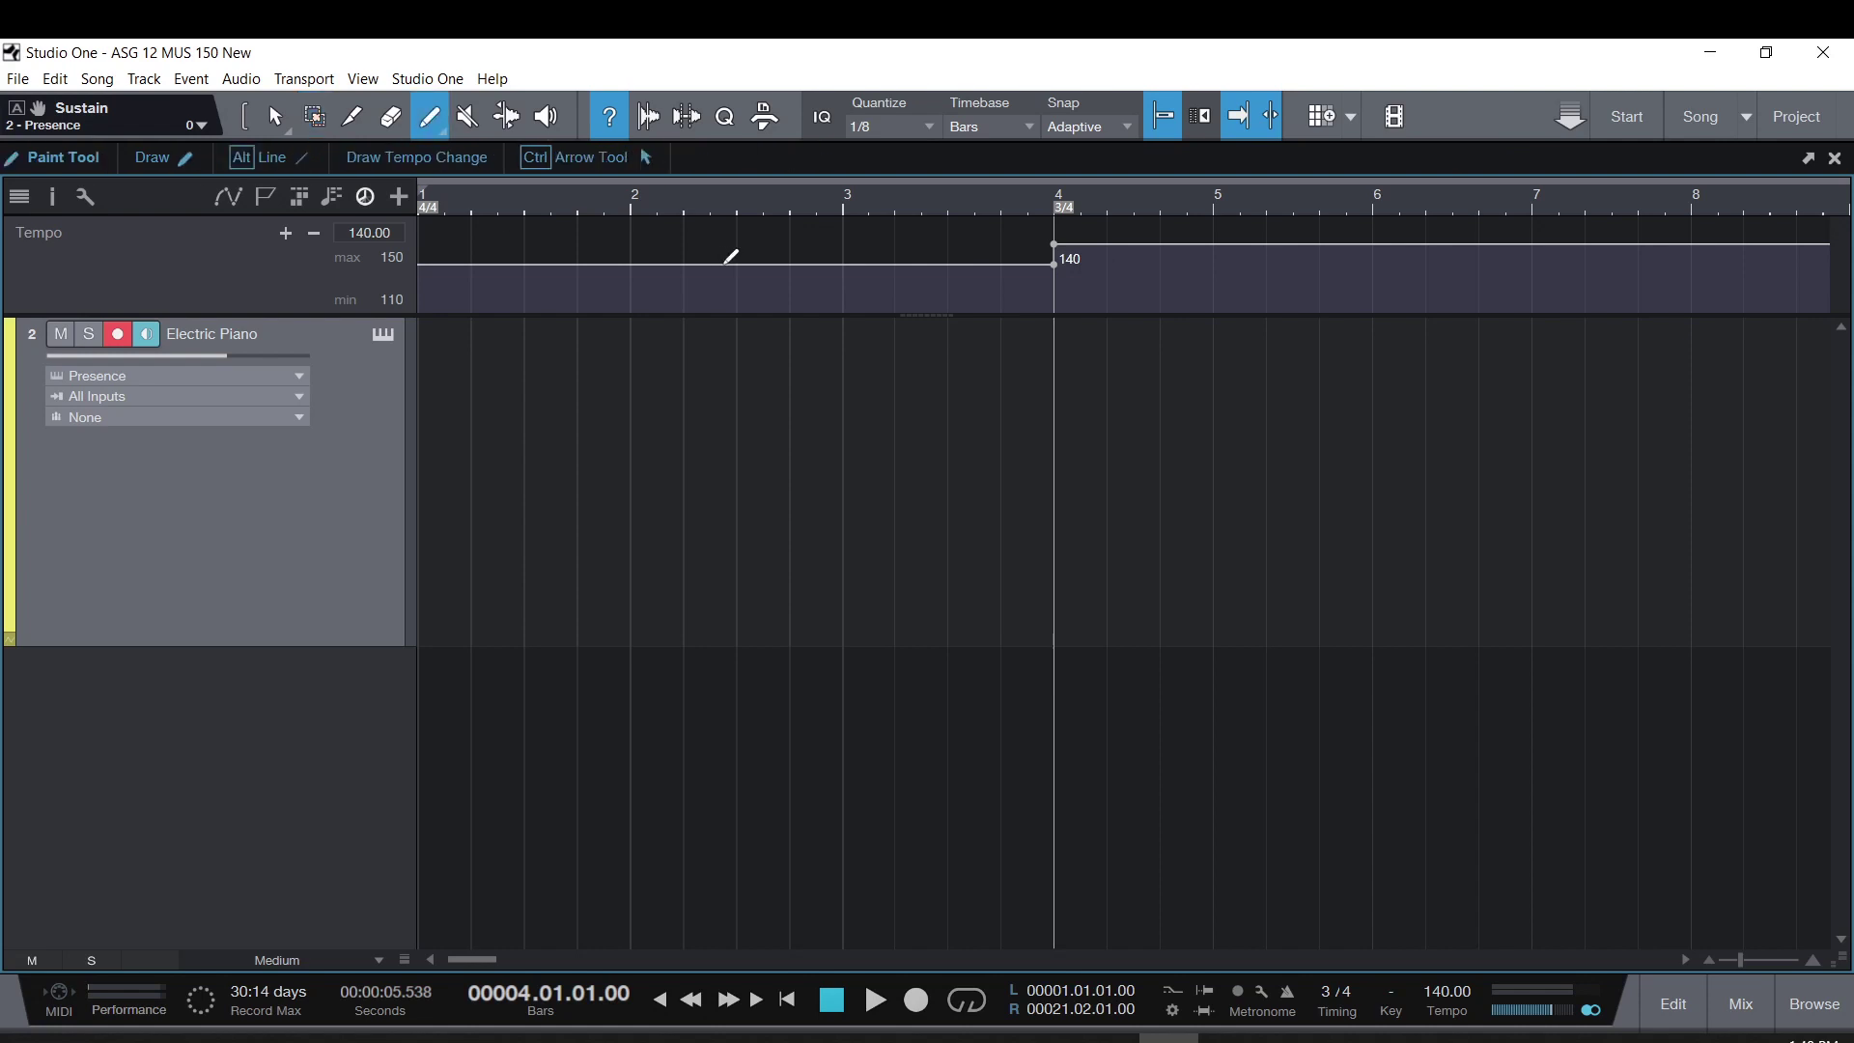
pyautogui.click(848, 259)
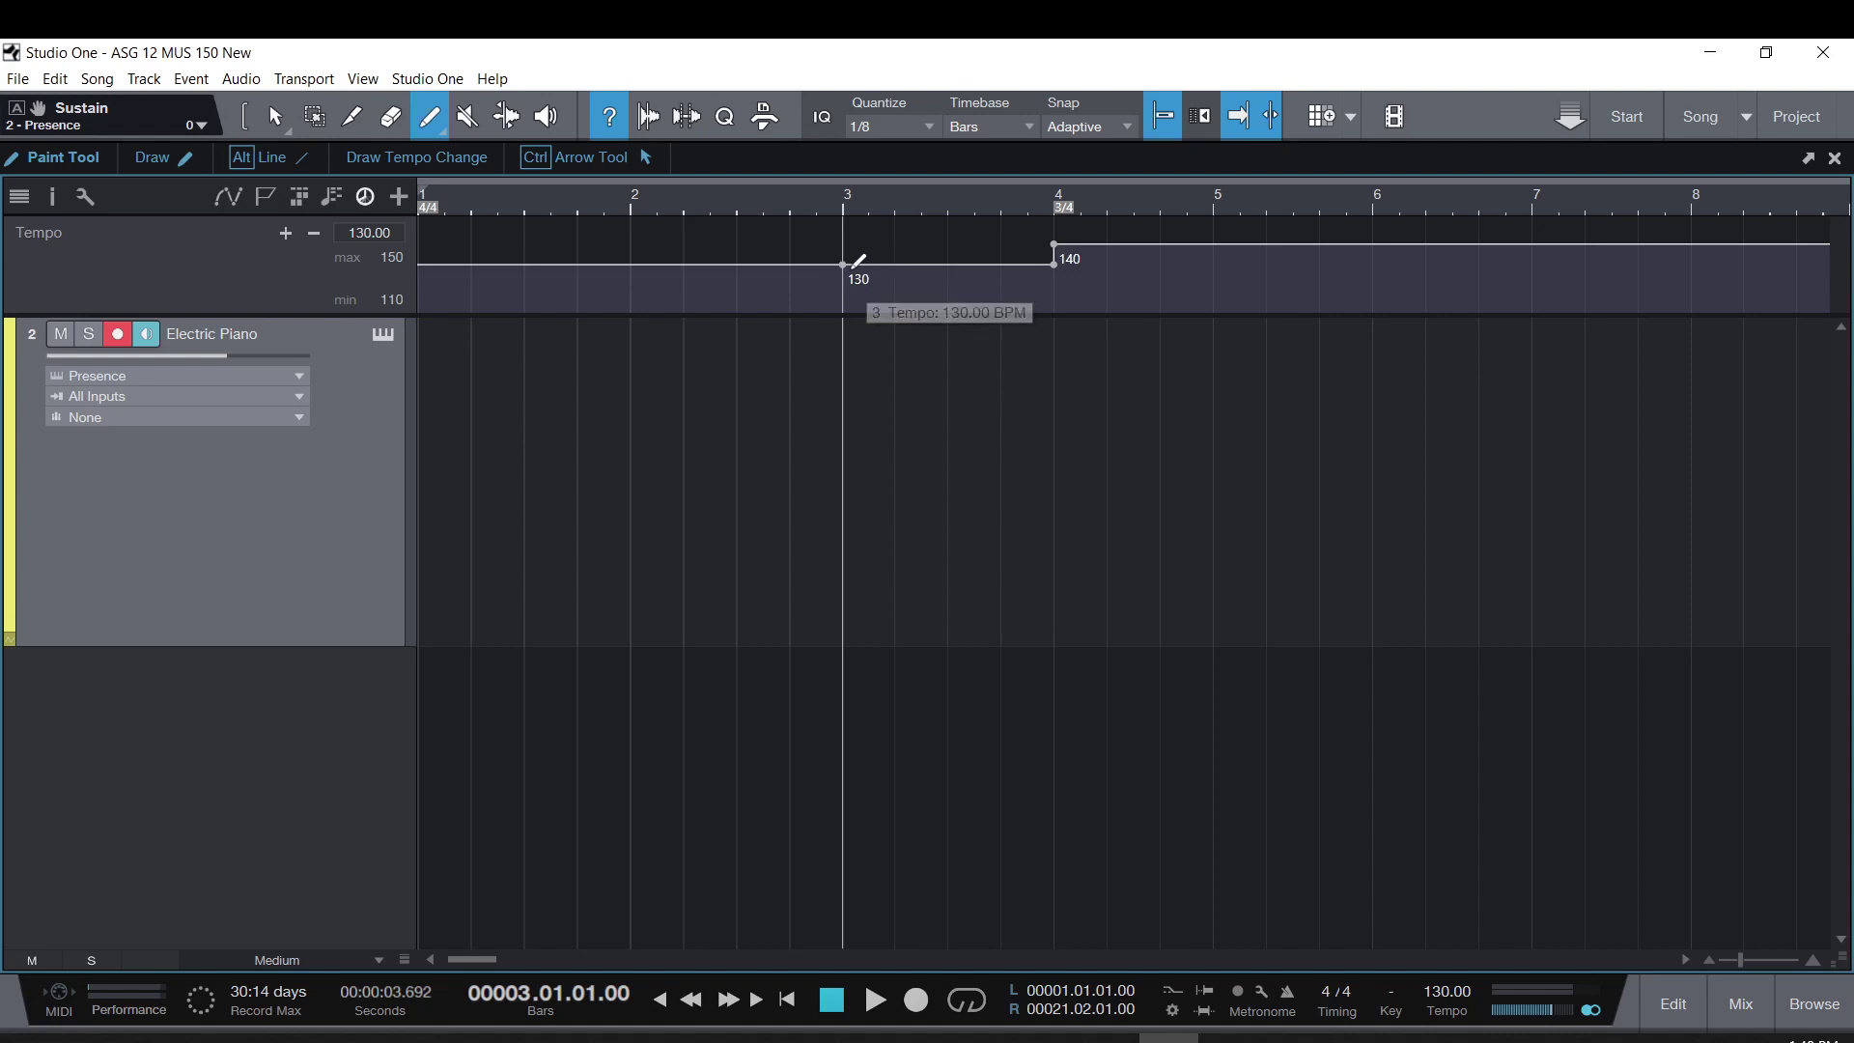
pyautogui.press('1')
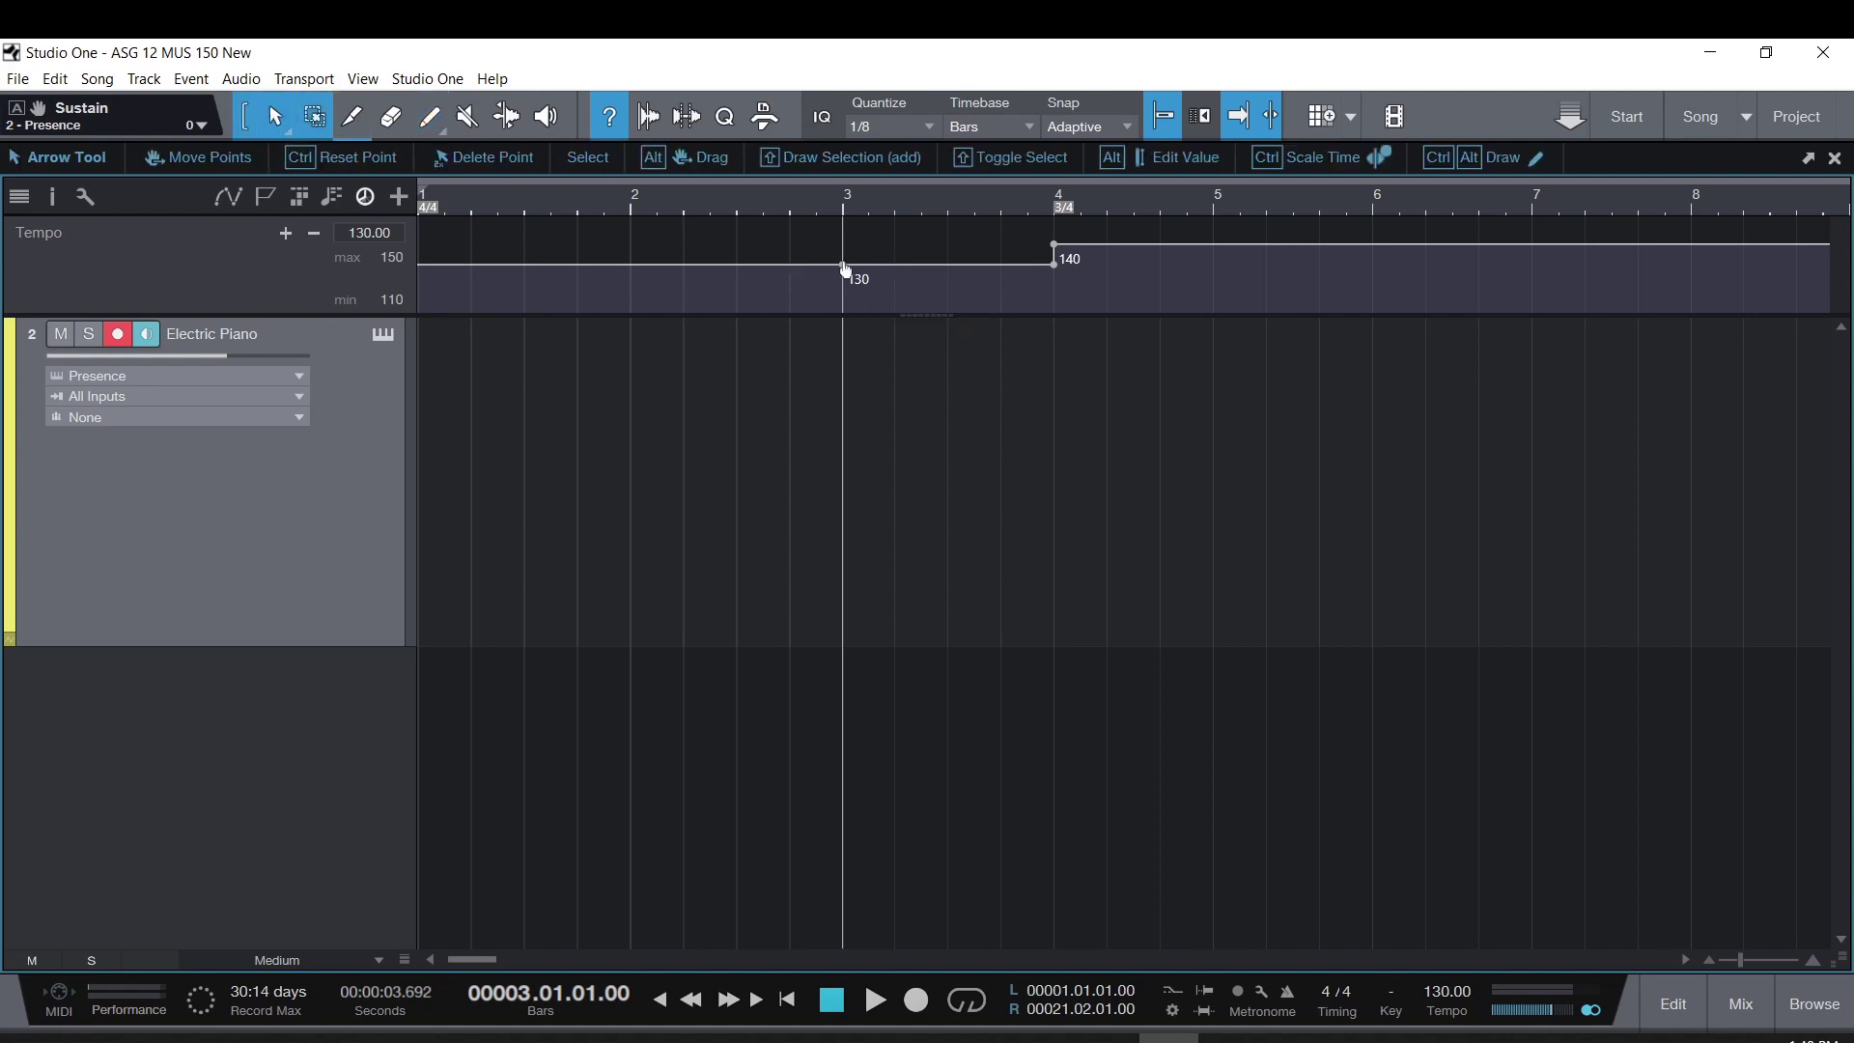
pyautogui.moveTo(1054, 268); pyautogui.dragTo(1016, 259)
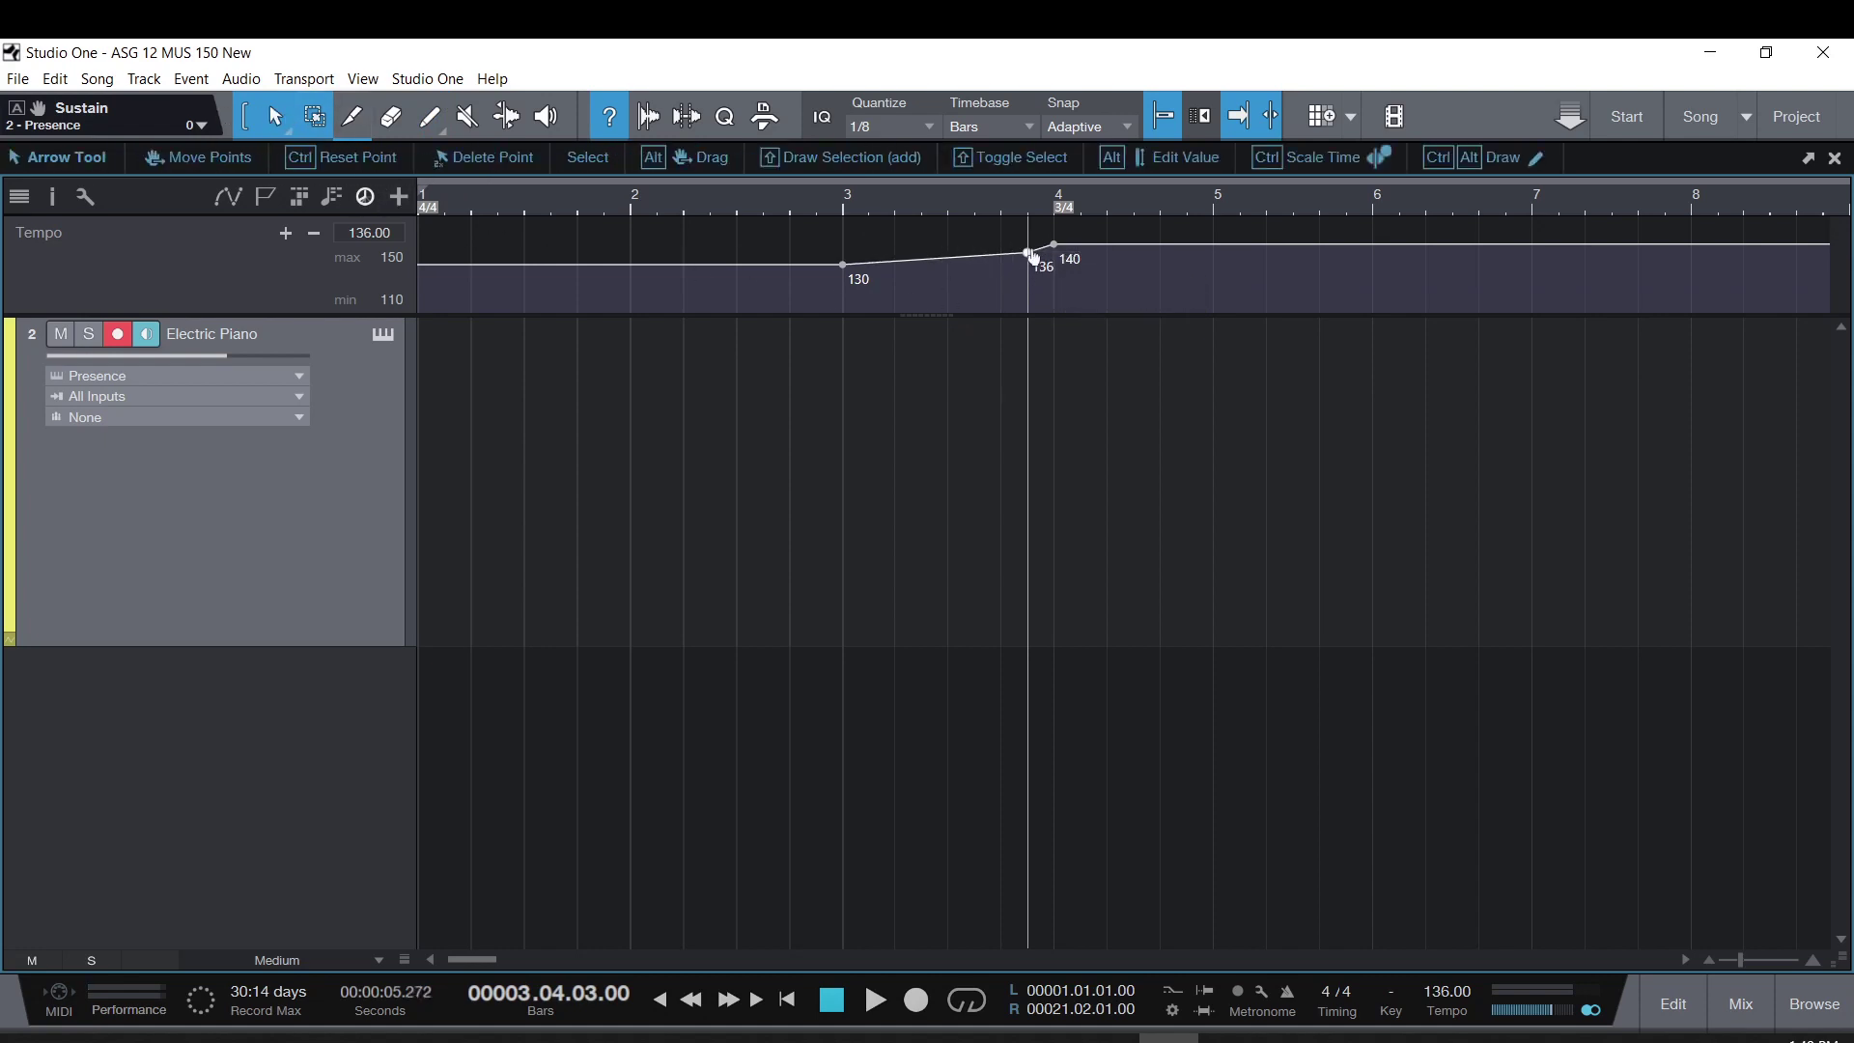
pyautogui.moveTo(1029, 256); pyautogui.dragTo(975, 258)
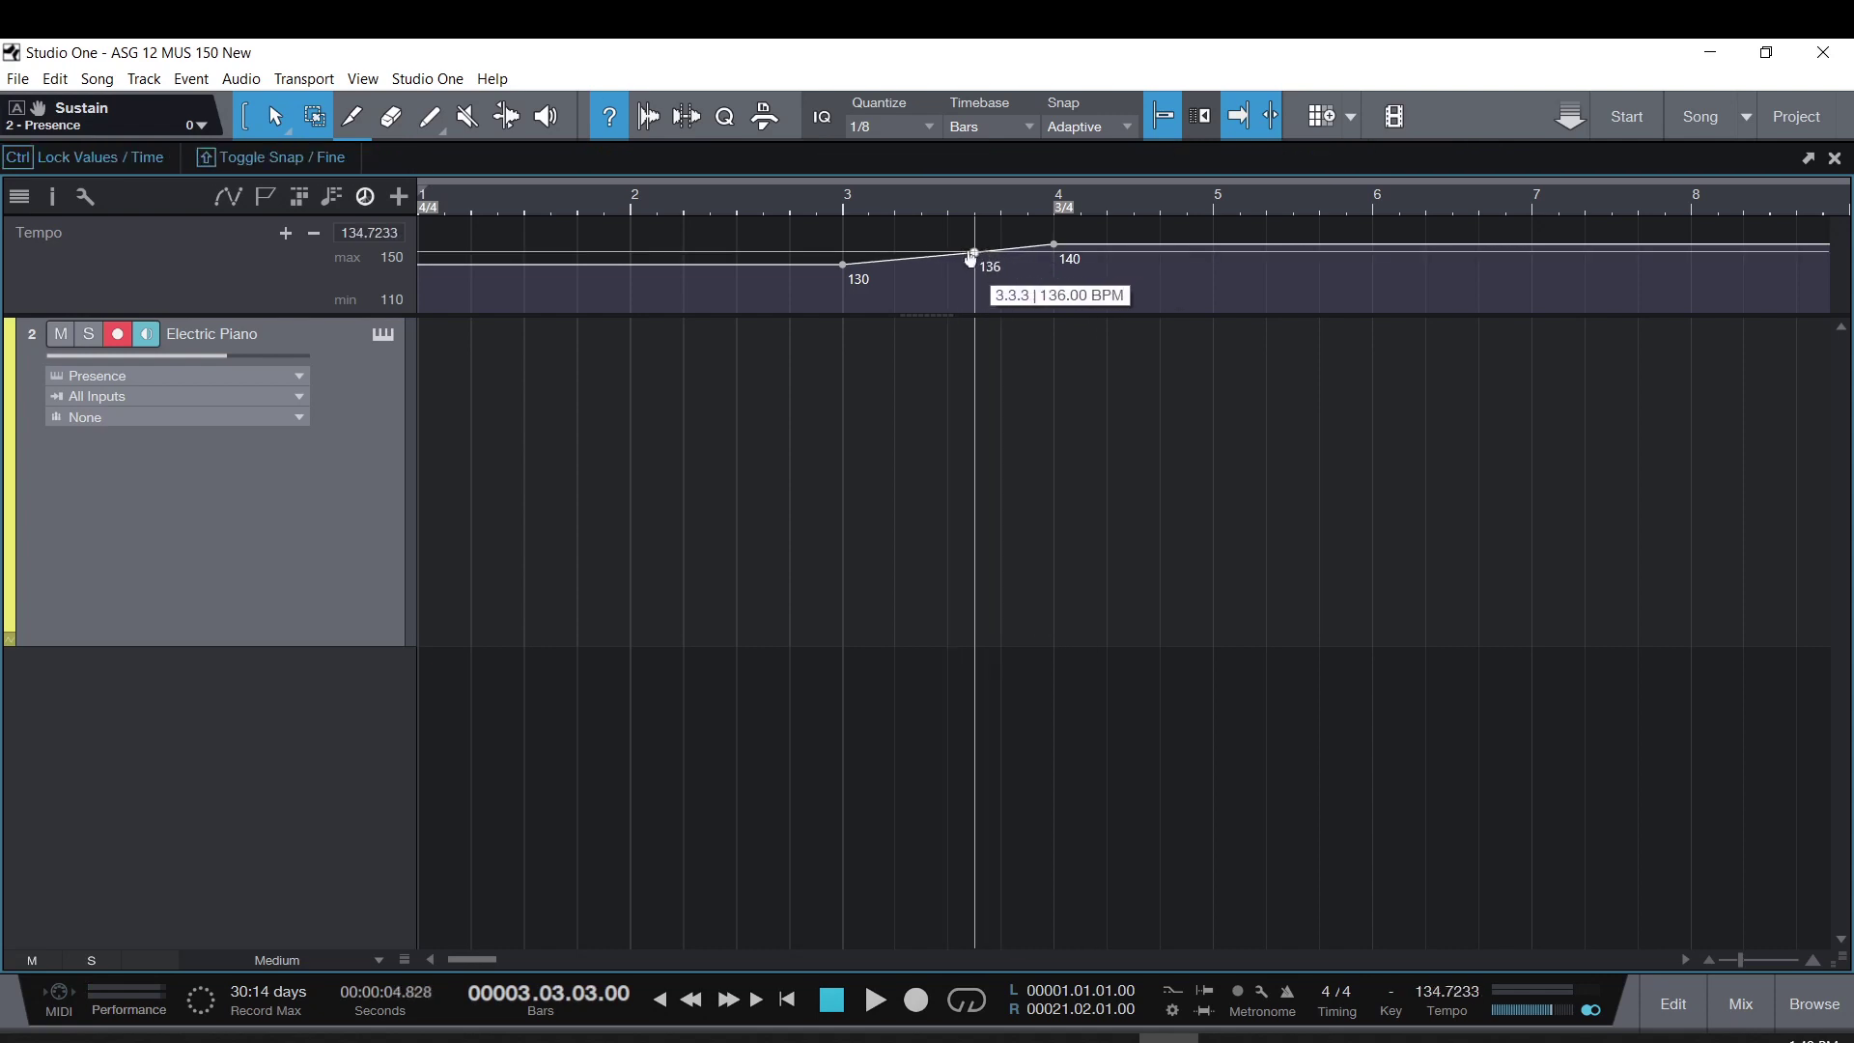
pyautogui.click(907, 259)
pyautogui.press('Delete')
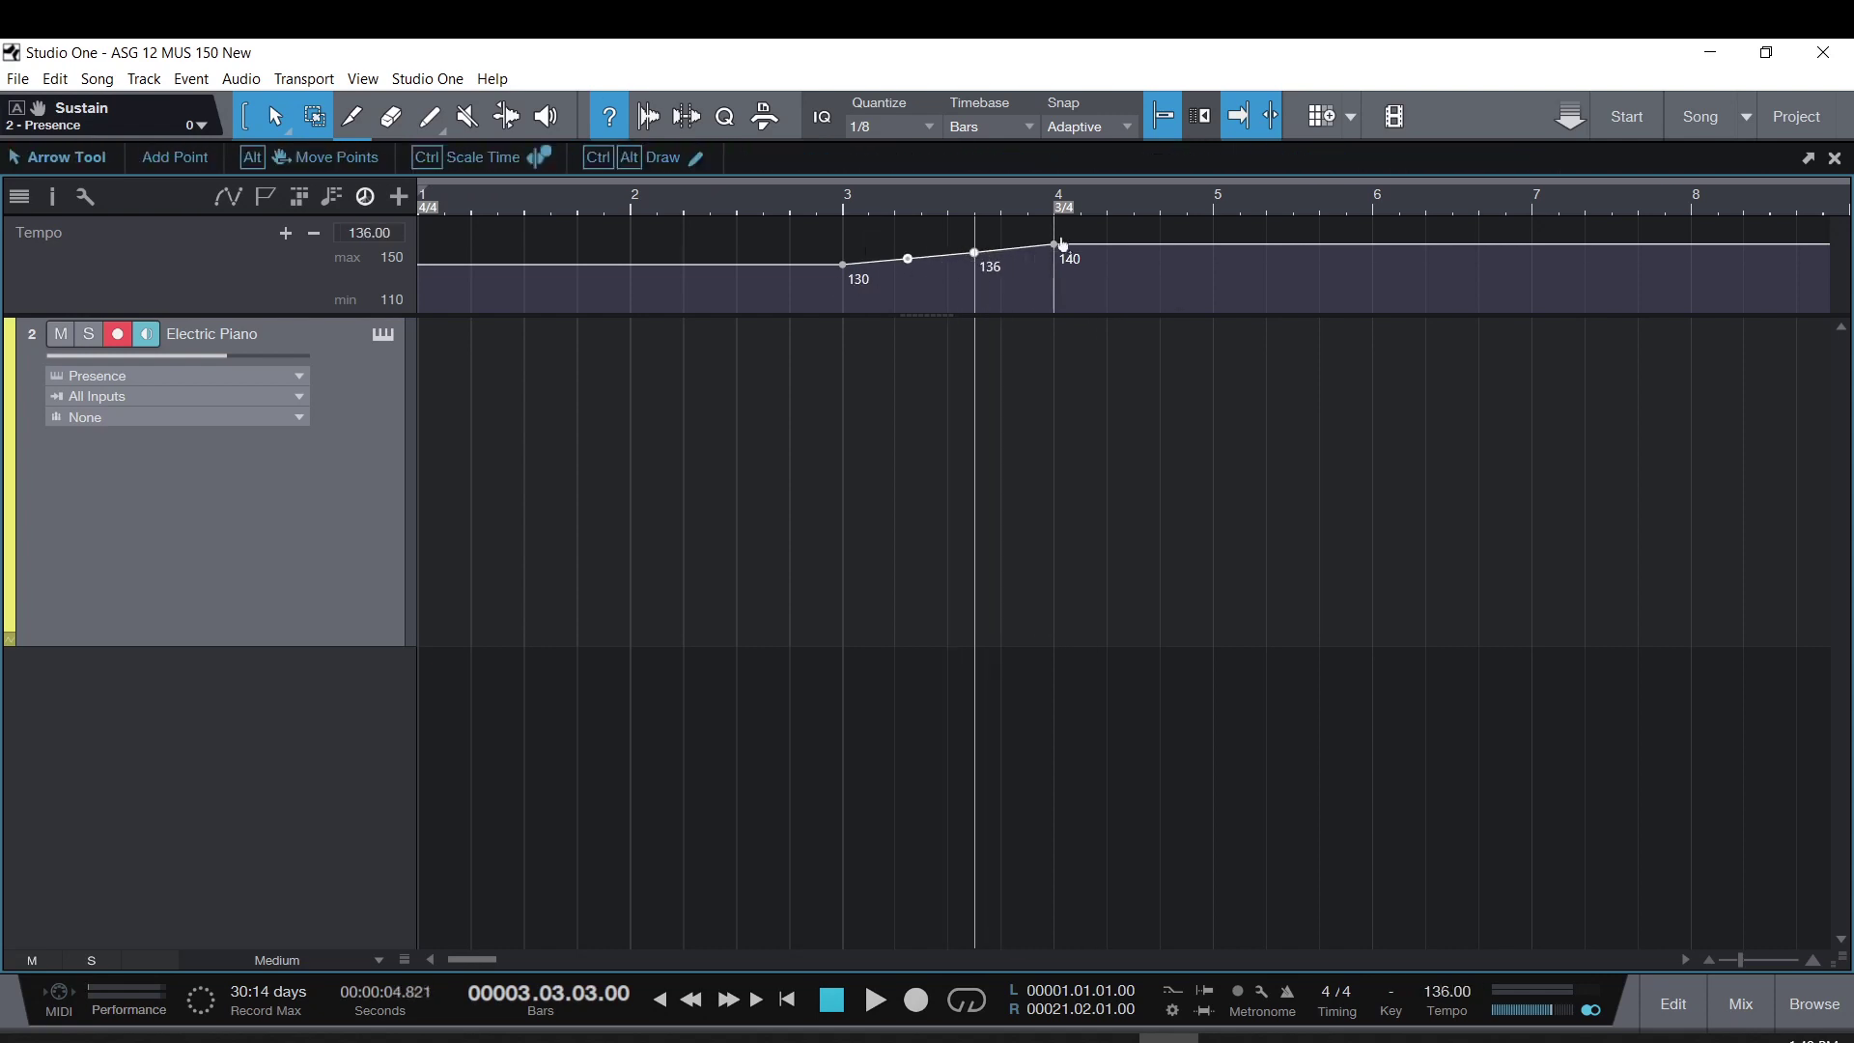
pyautogui.click(790, 194)
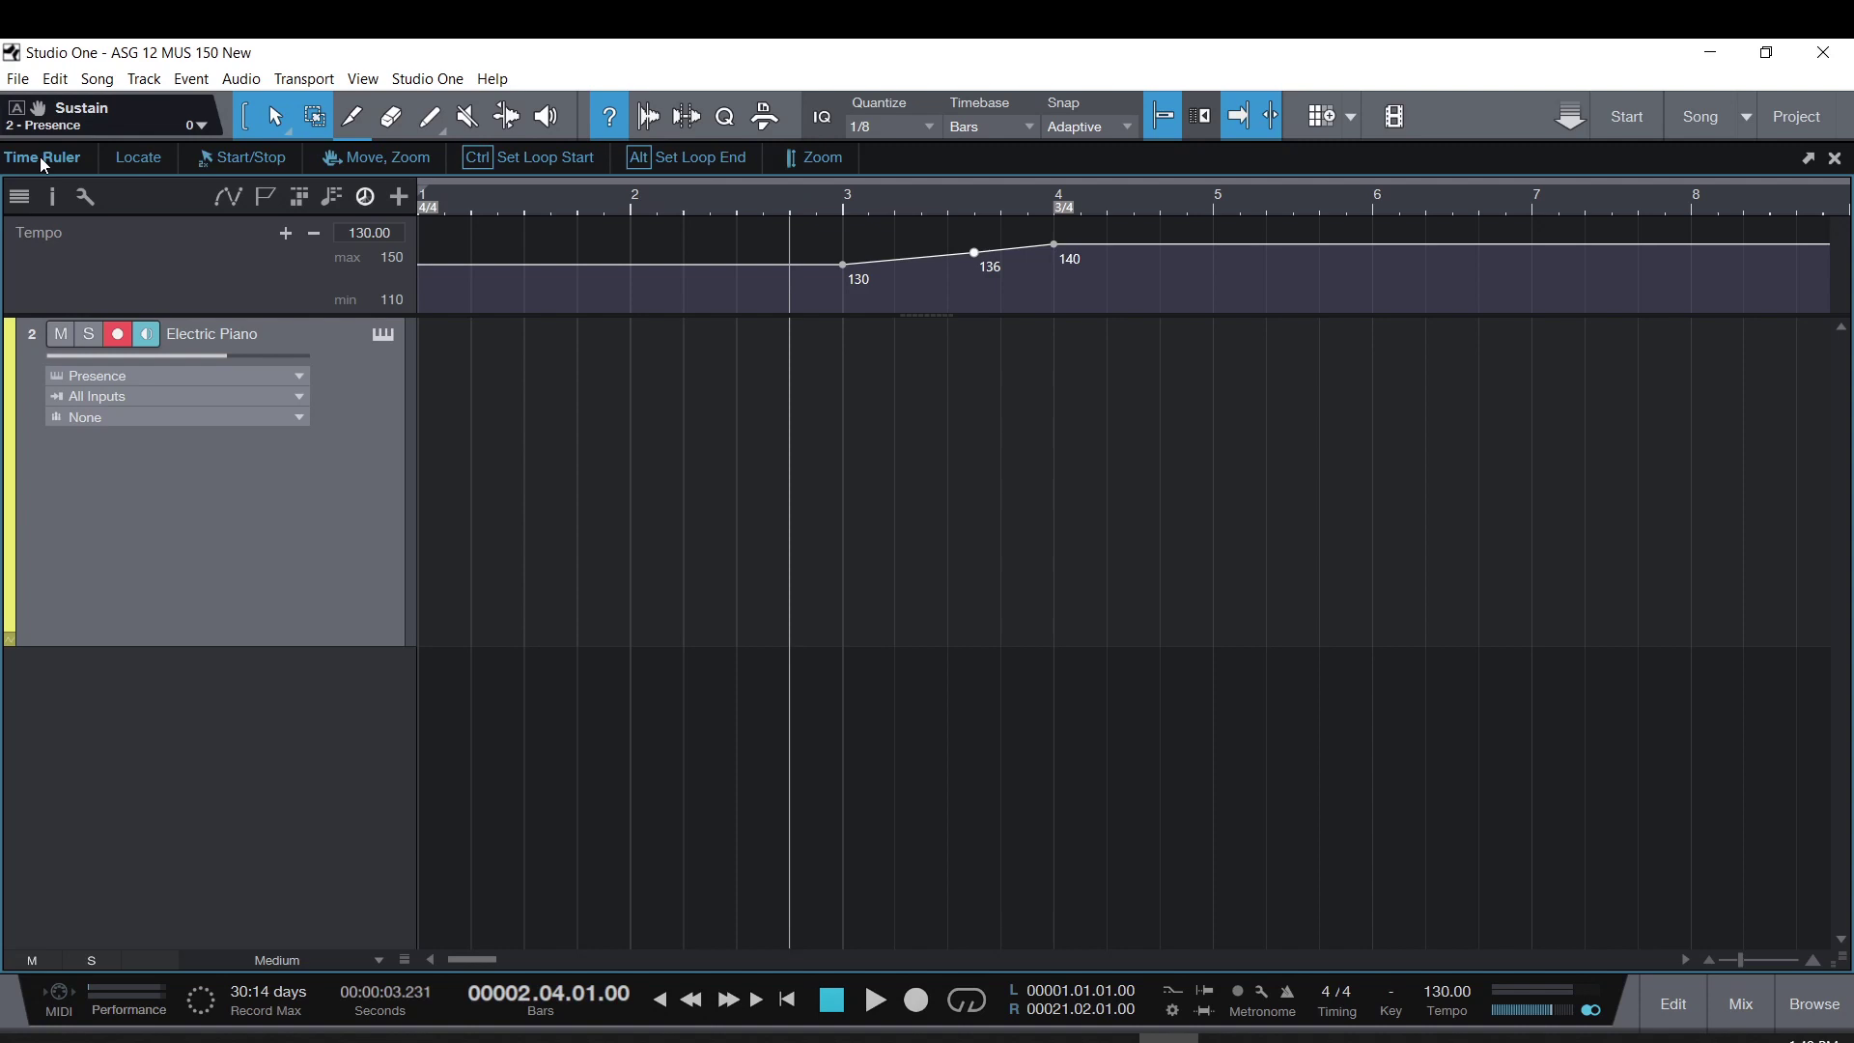
# Step: Show the Marker track, zoom out, and drag the End marker to about bar 84
pyautogui.click(266, 200)
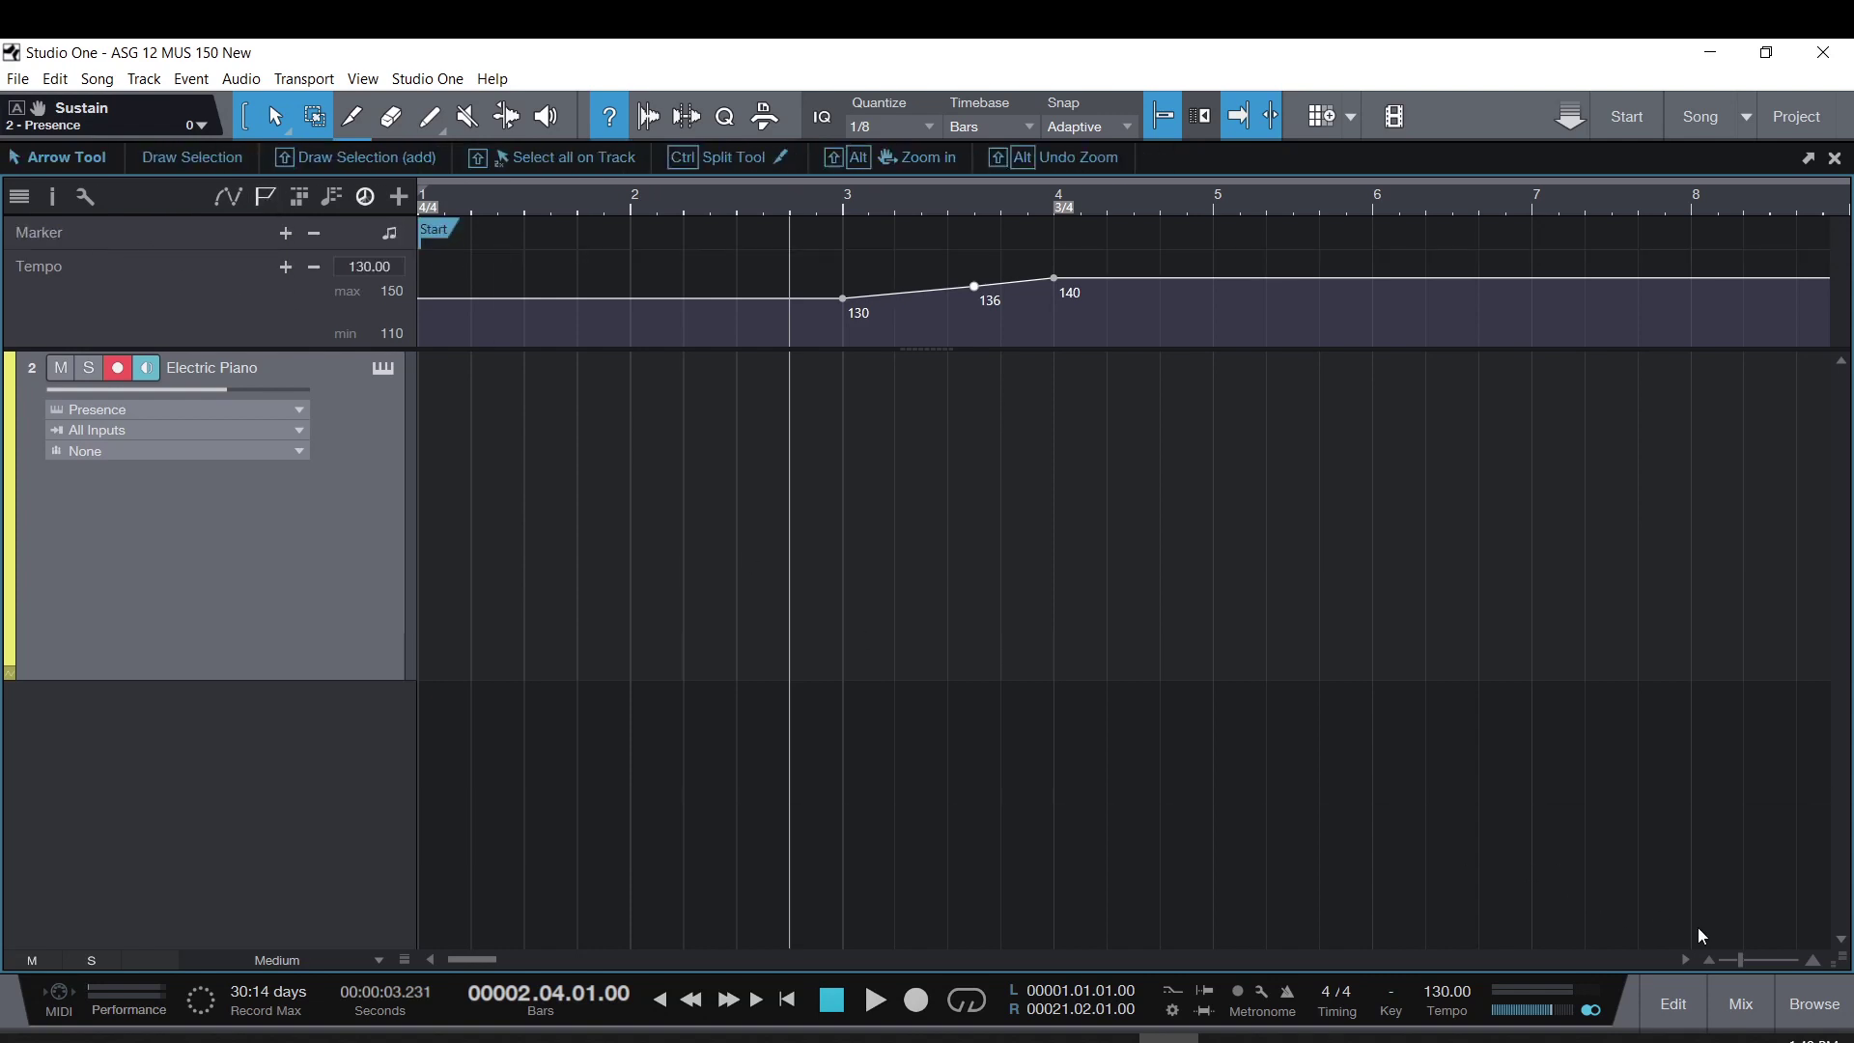
pyautogui.moveTo(1752, 959); pyautogui.dragTo(1699, 959)
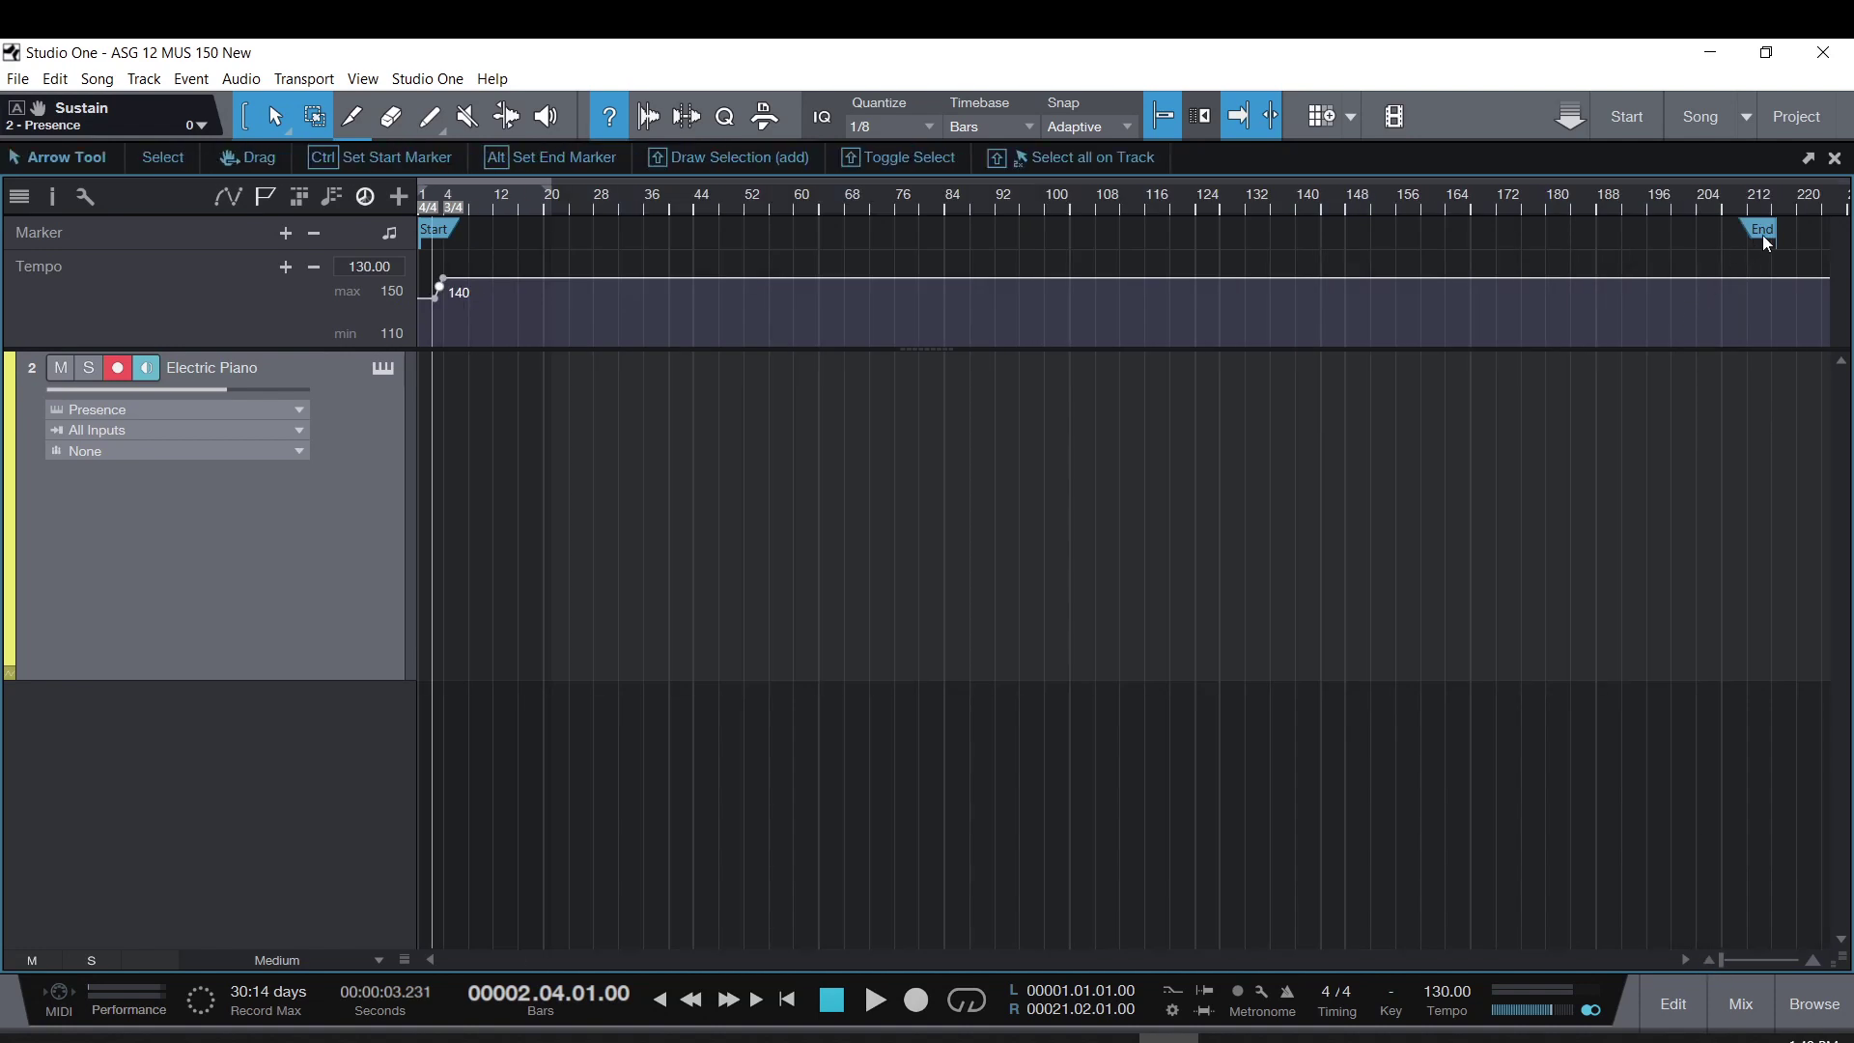
pyautogui.moveTo(1764, 229); pyautogui.dragTo(930, 242)
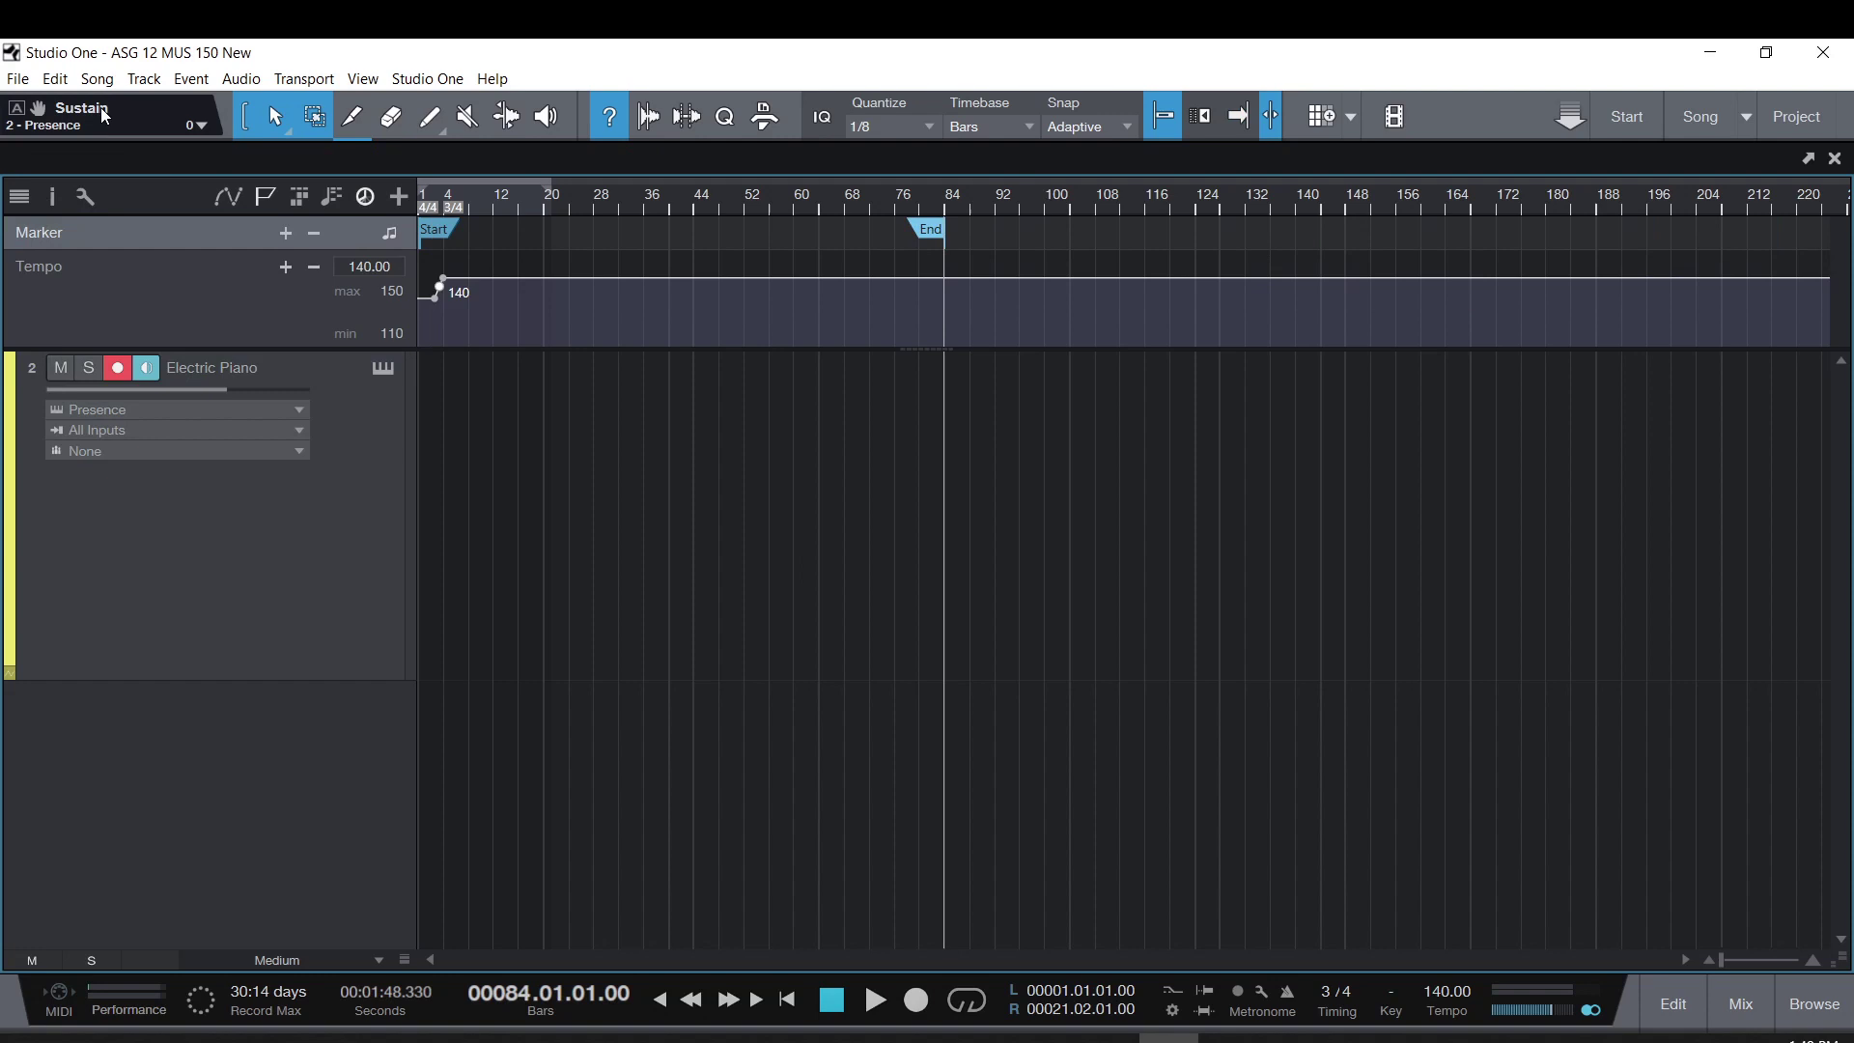
pyautogui.click(107, 82)
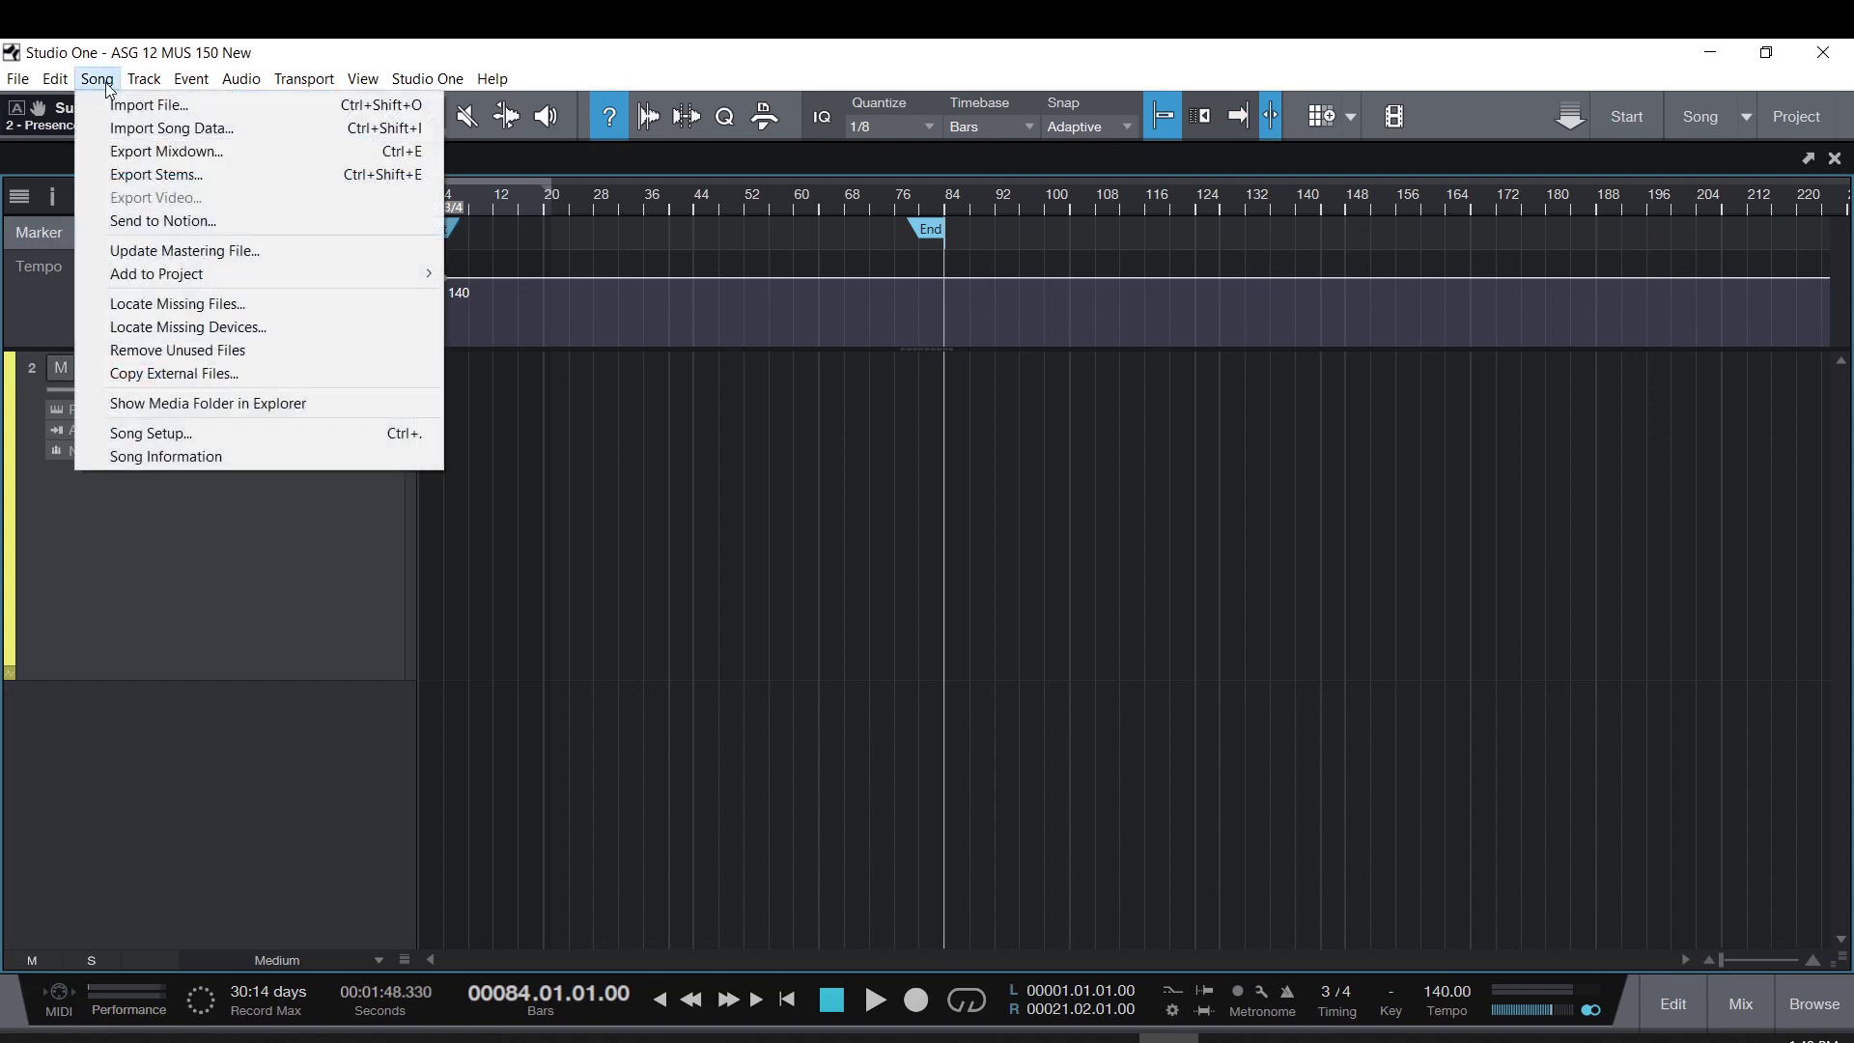
pyautogui.click(165, 153)
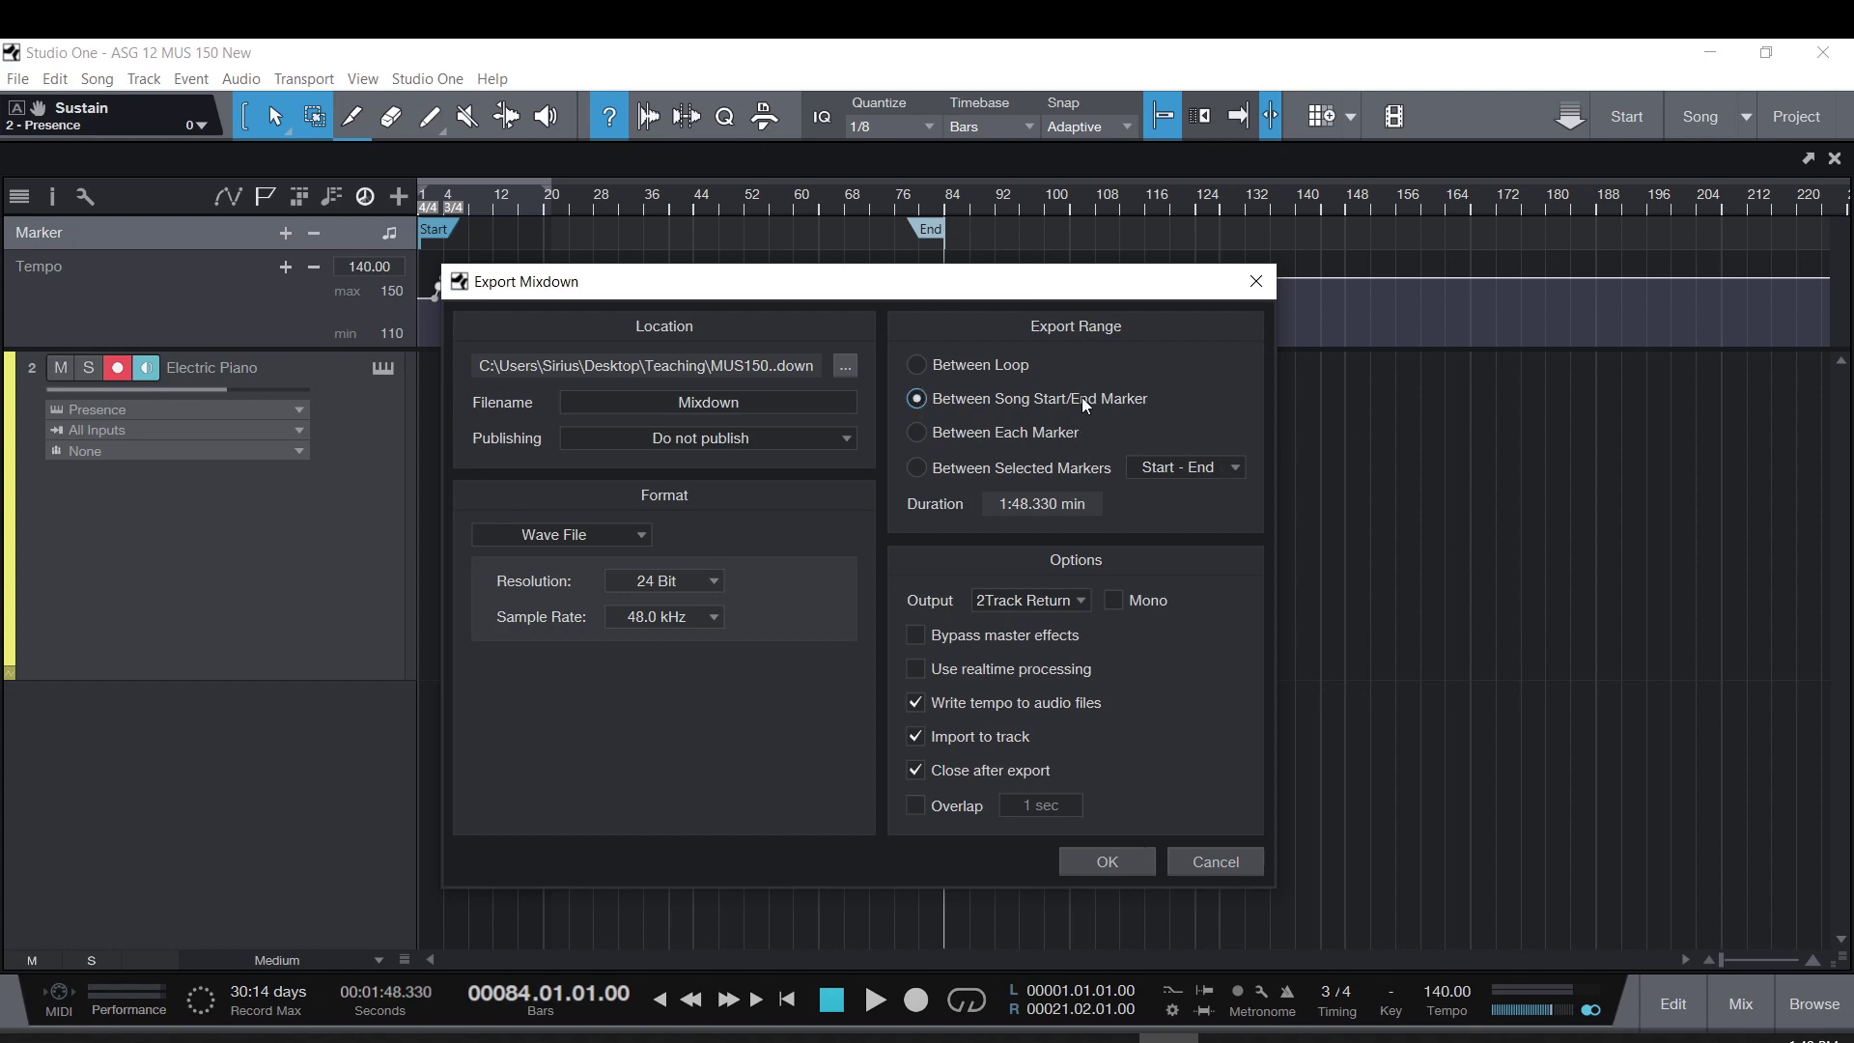
pyautogui.click(1203, 857)
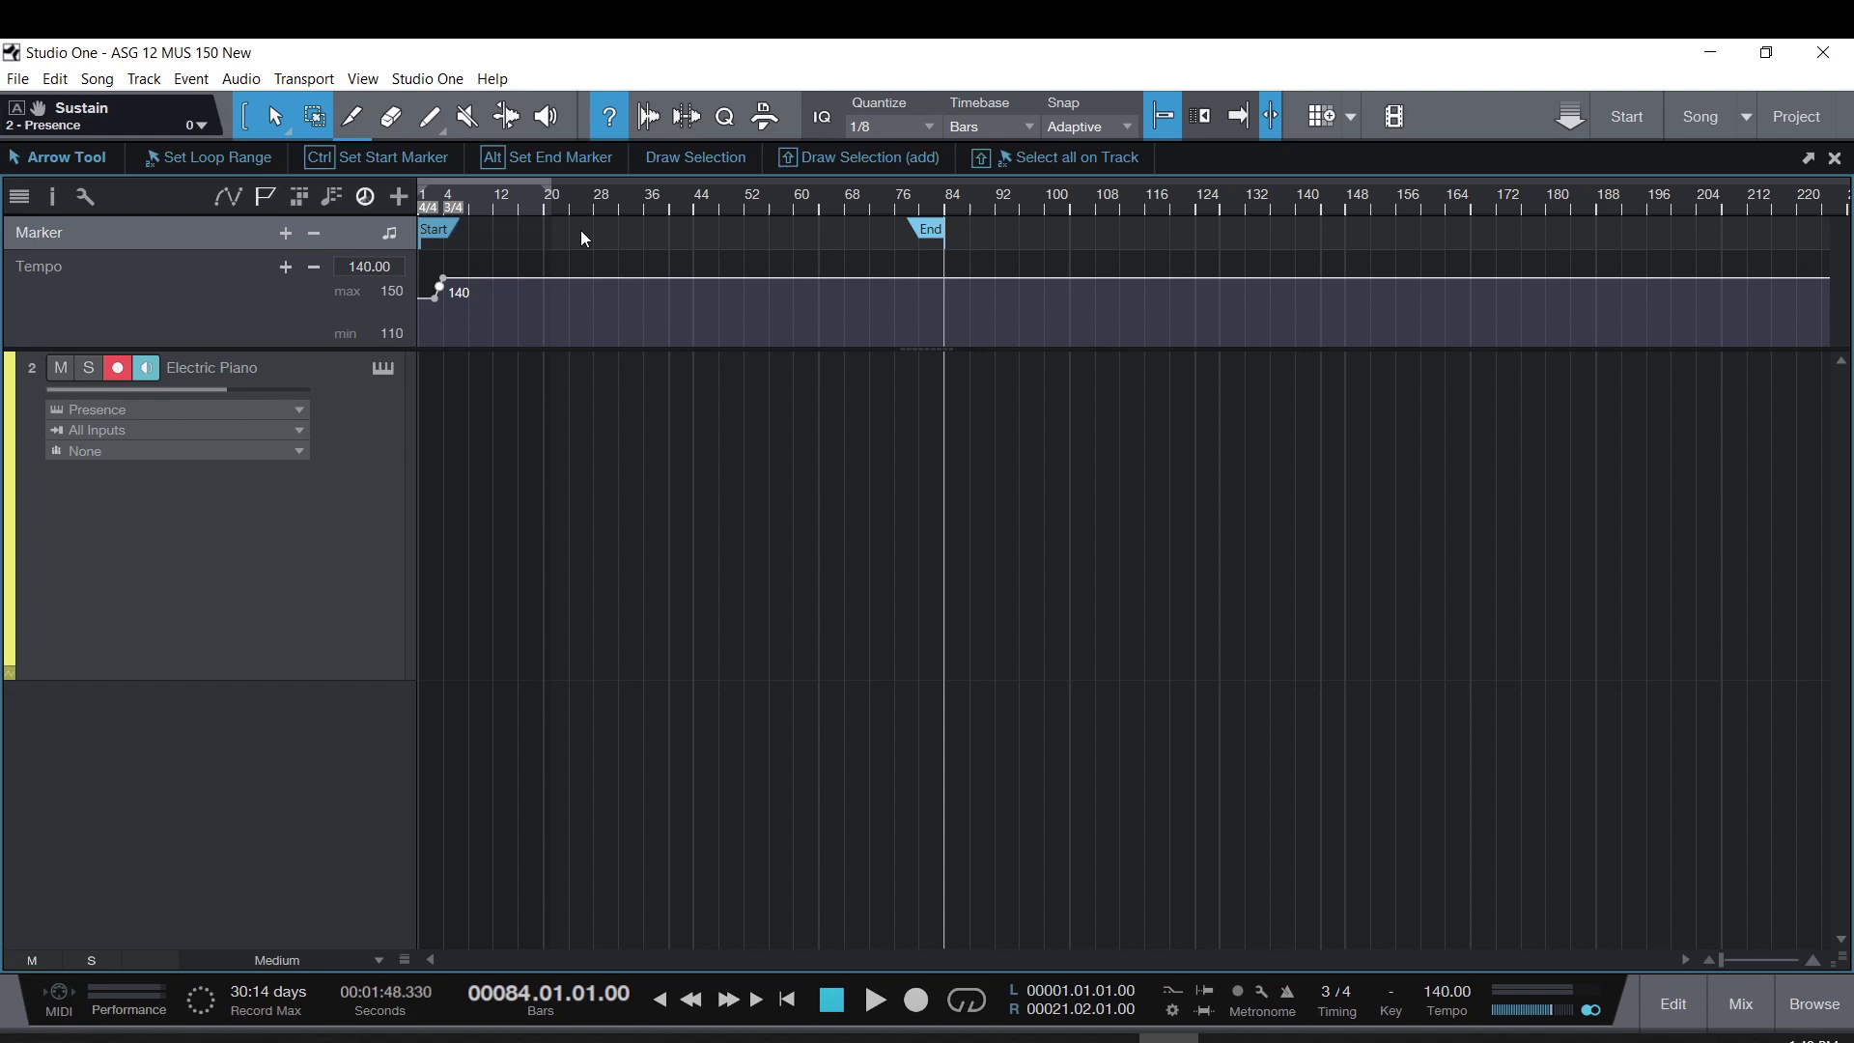
# Step: Add a marker at bar 20 on the Marker track and rename it 'Verse 1'
pyautogui.click(546, 219)
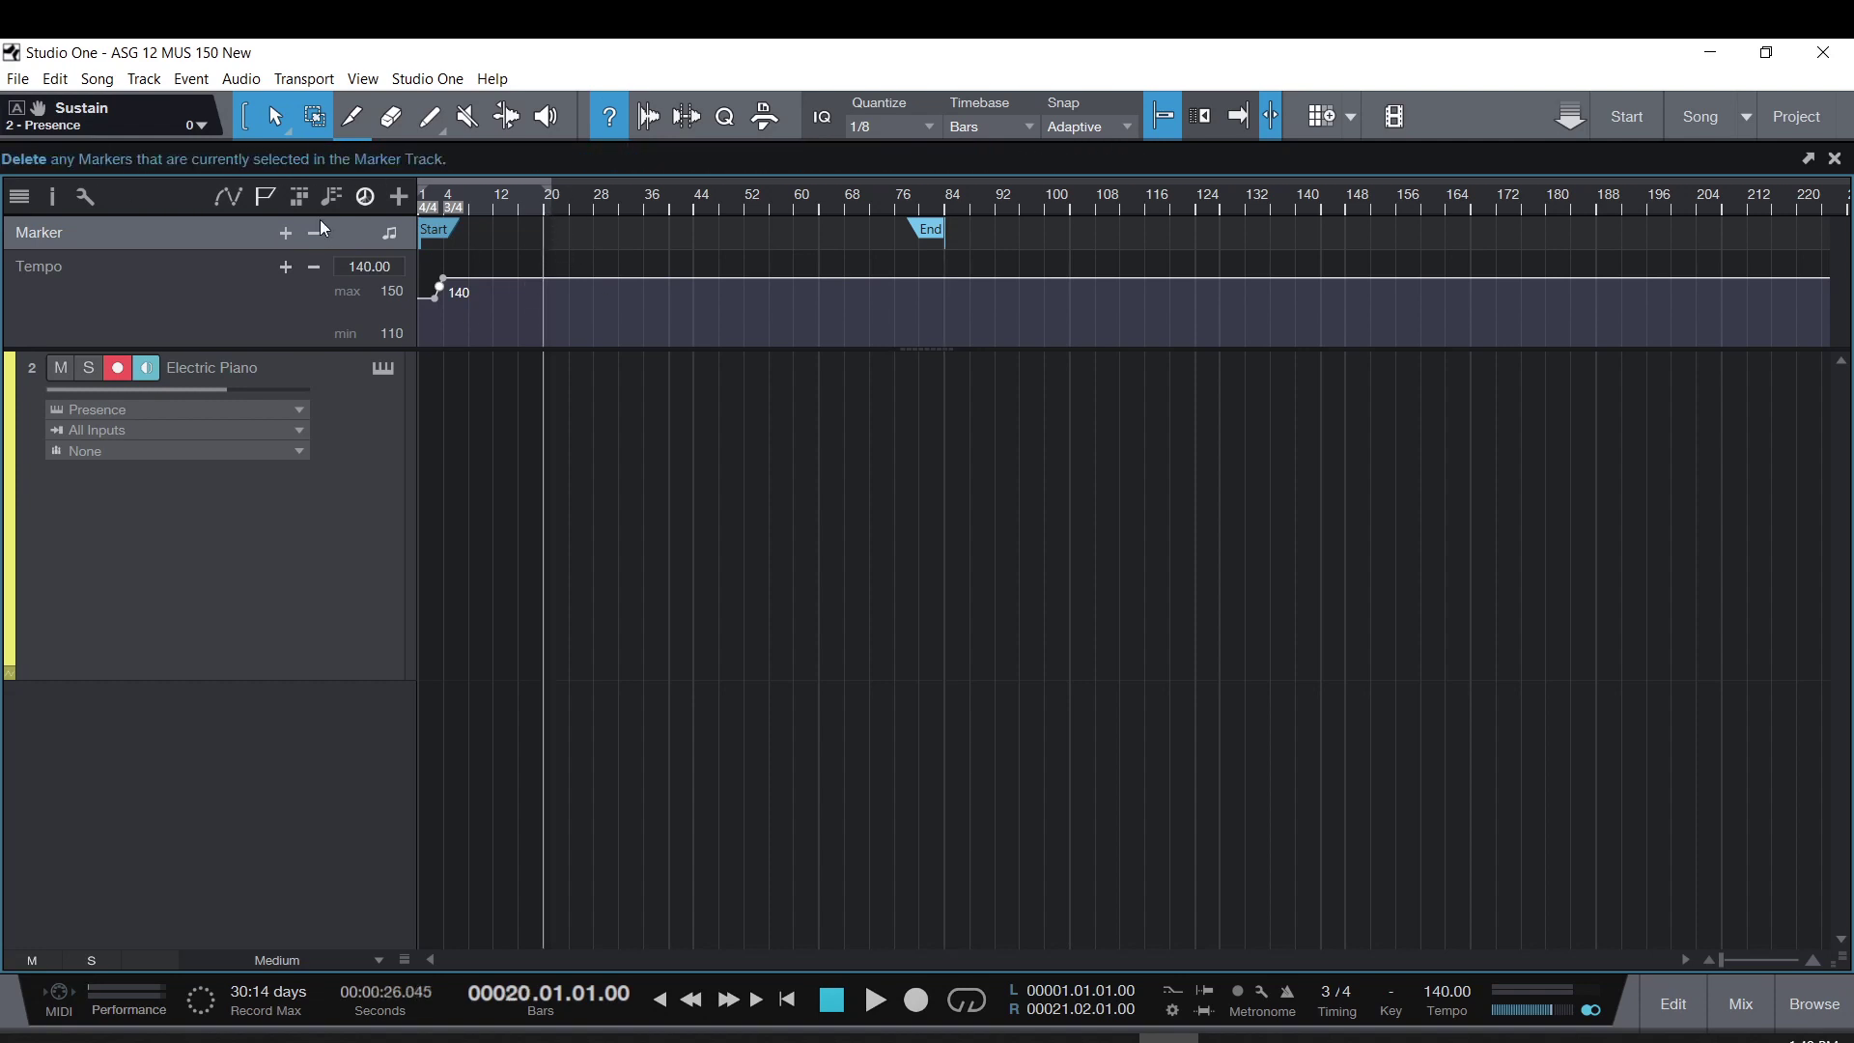
pyautogui.click(284, 232)
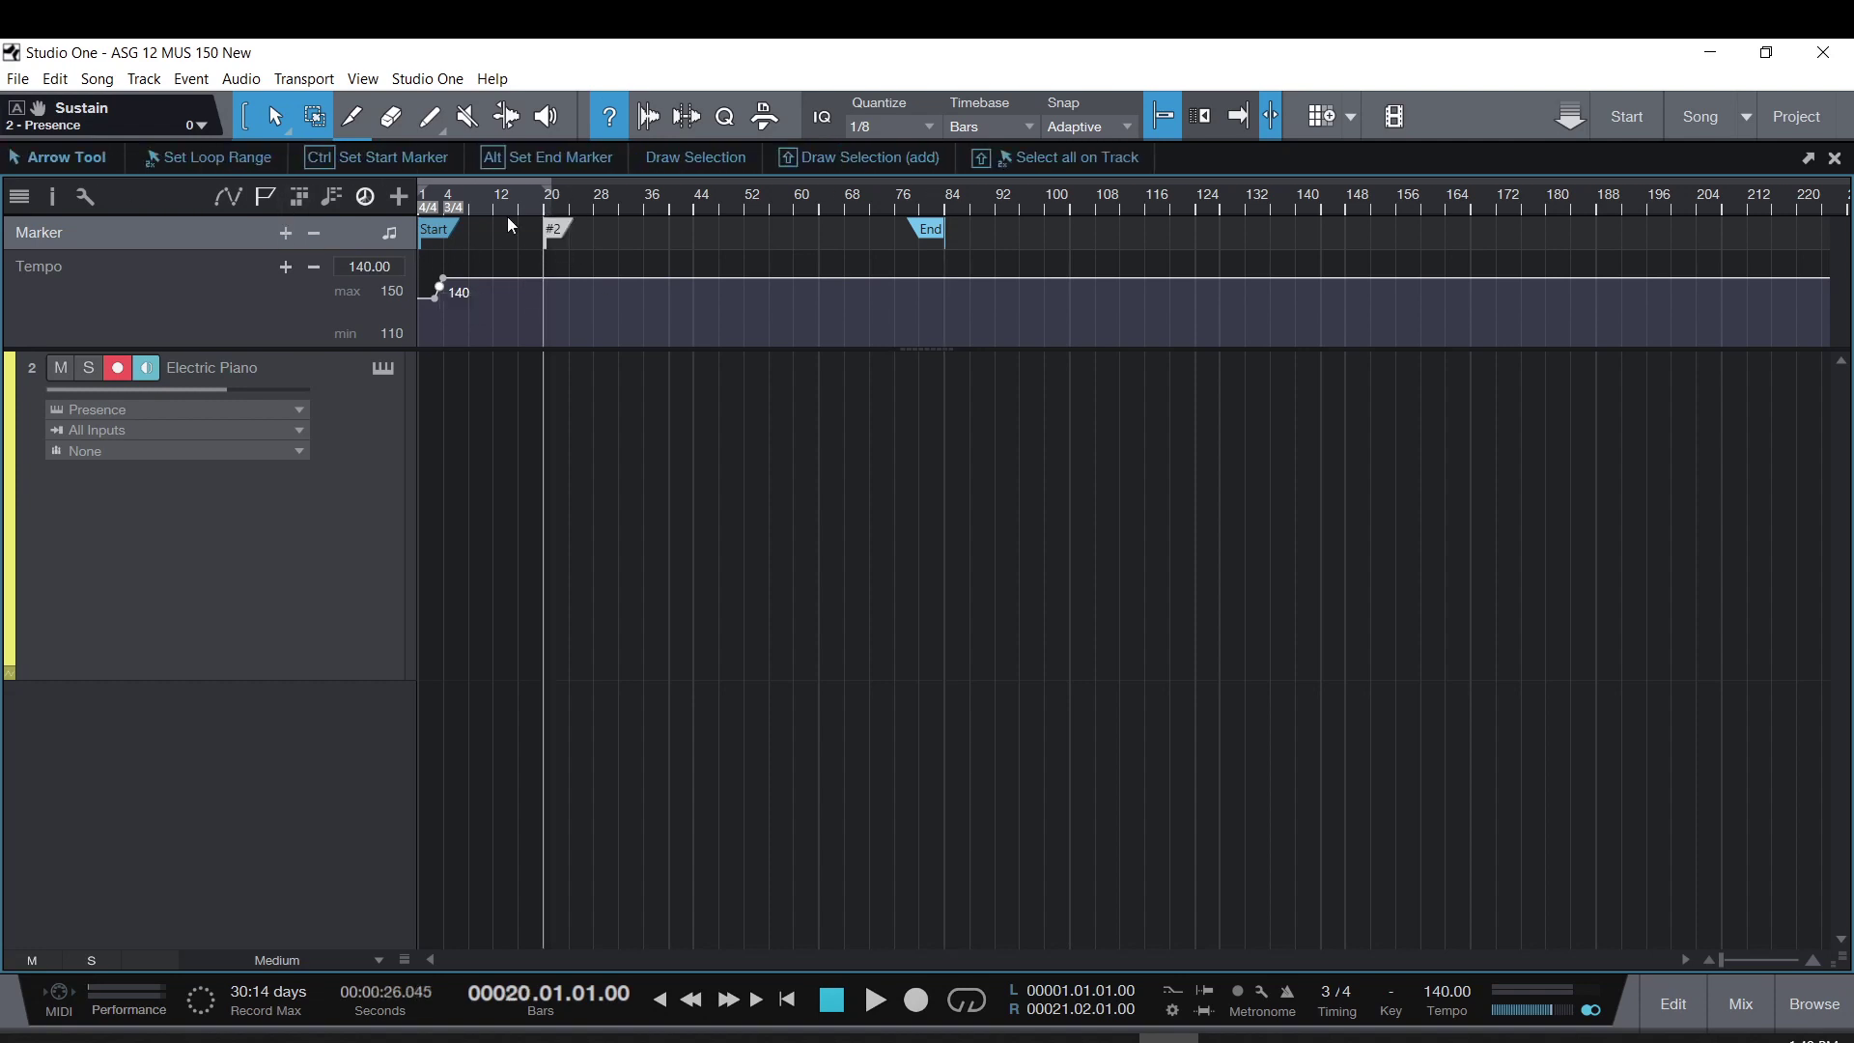
pyautogui.click(557, 232)
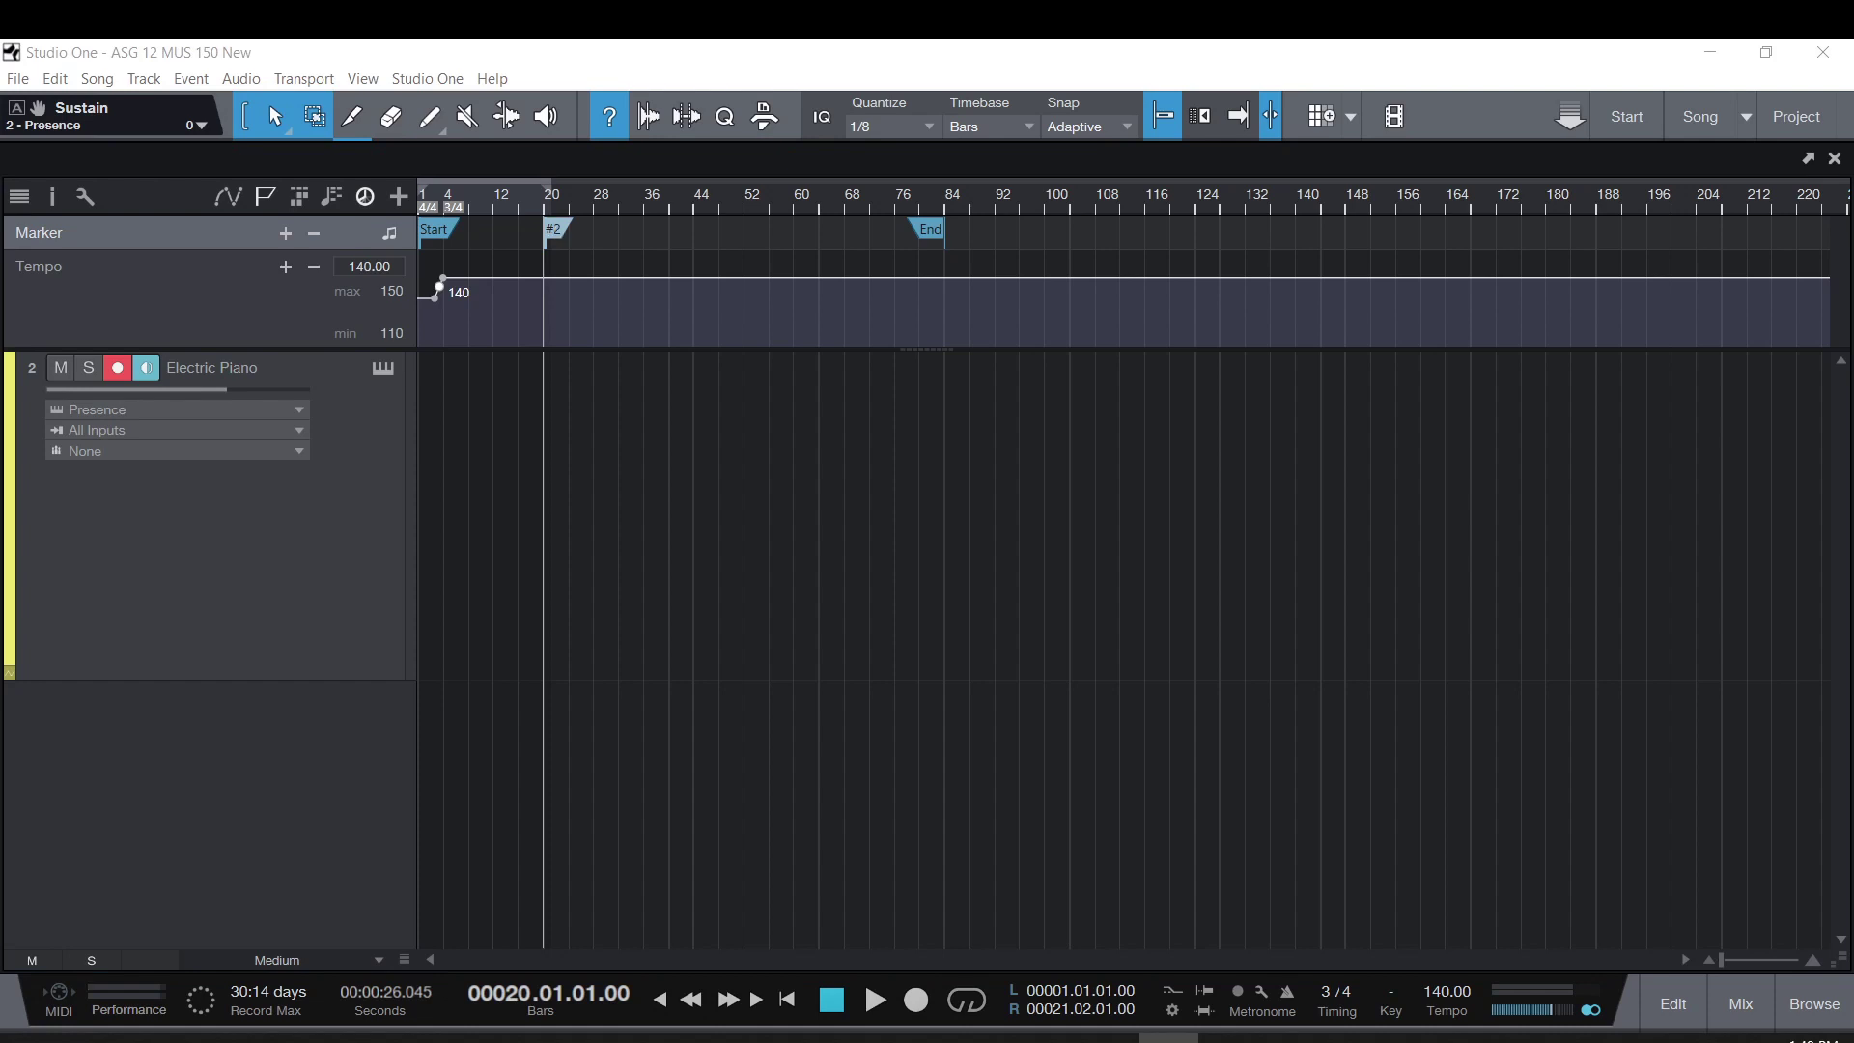
pyautogui.doubleClick(557, 229)
pyautogui.press('Right')
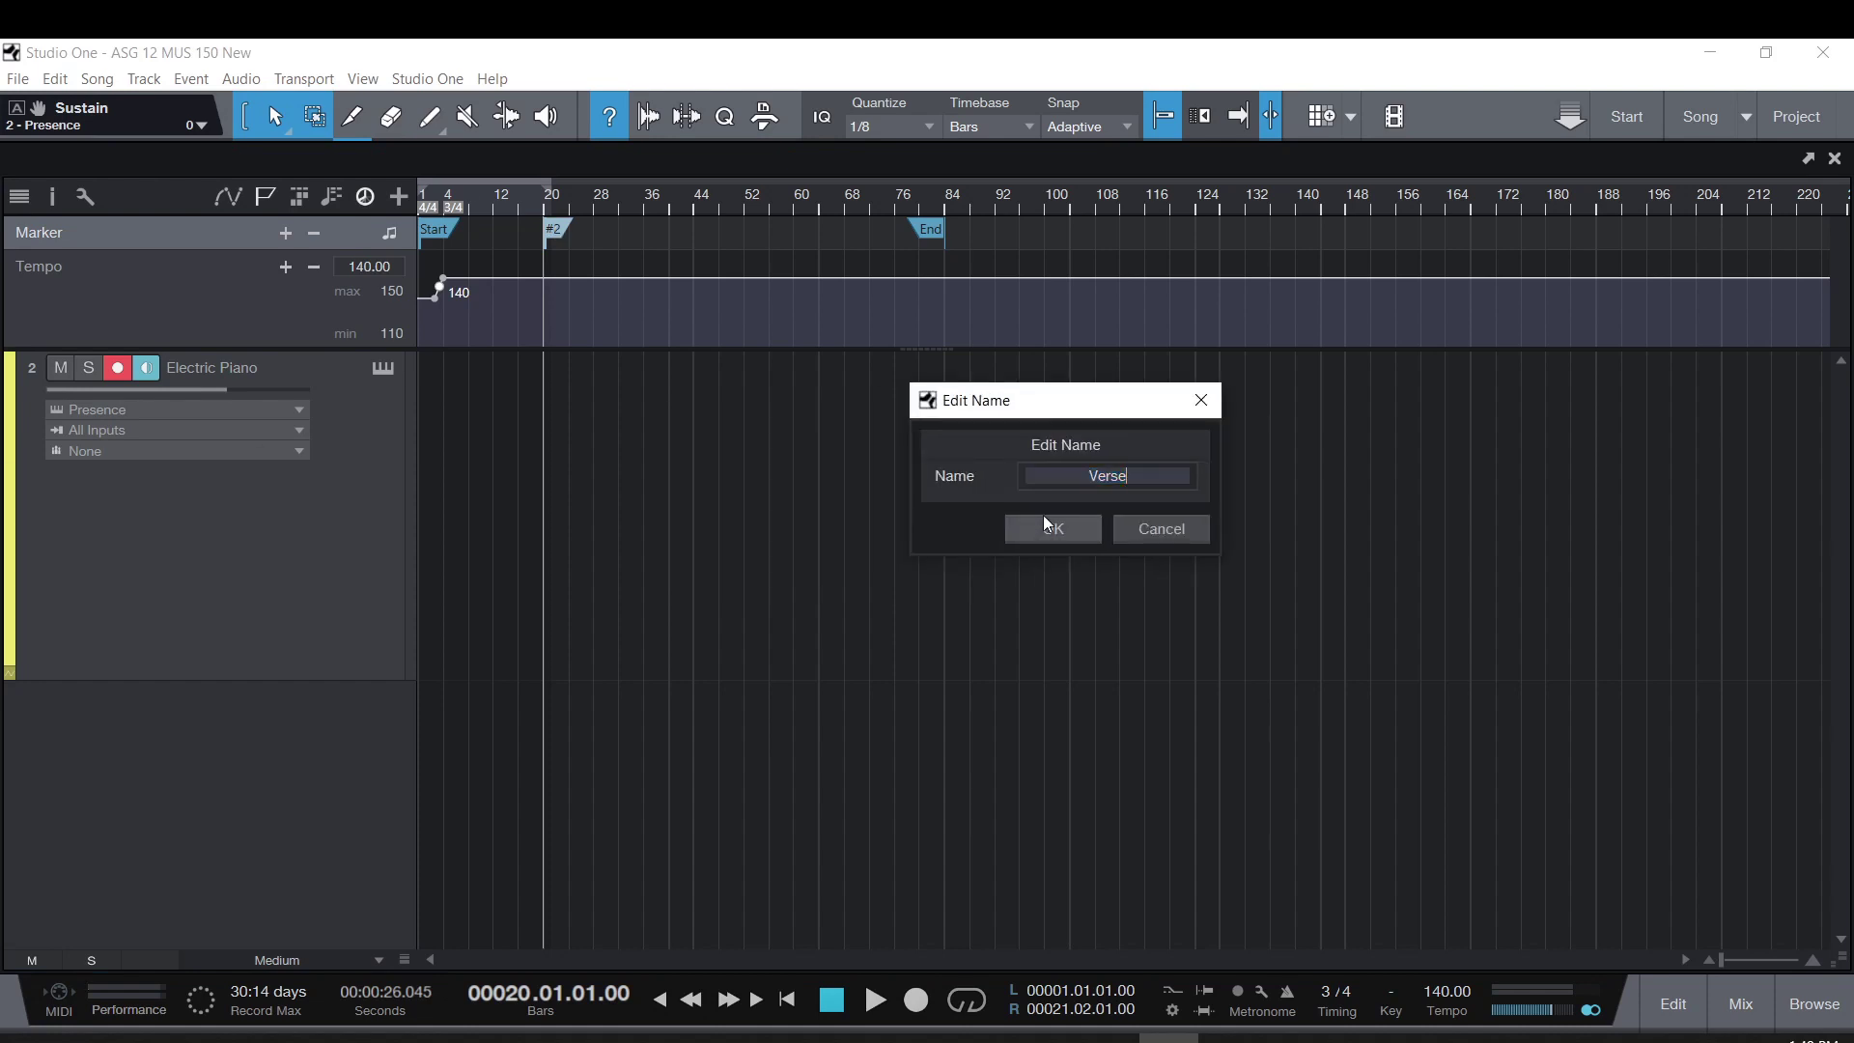
pyautogui.write('1')
pyautogui.press('Return')
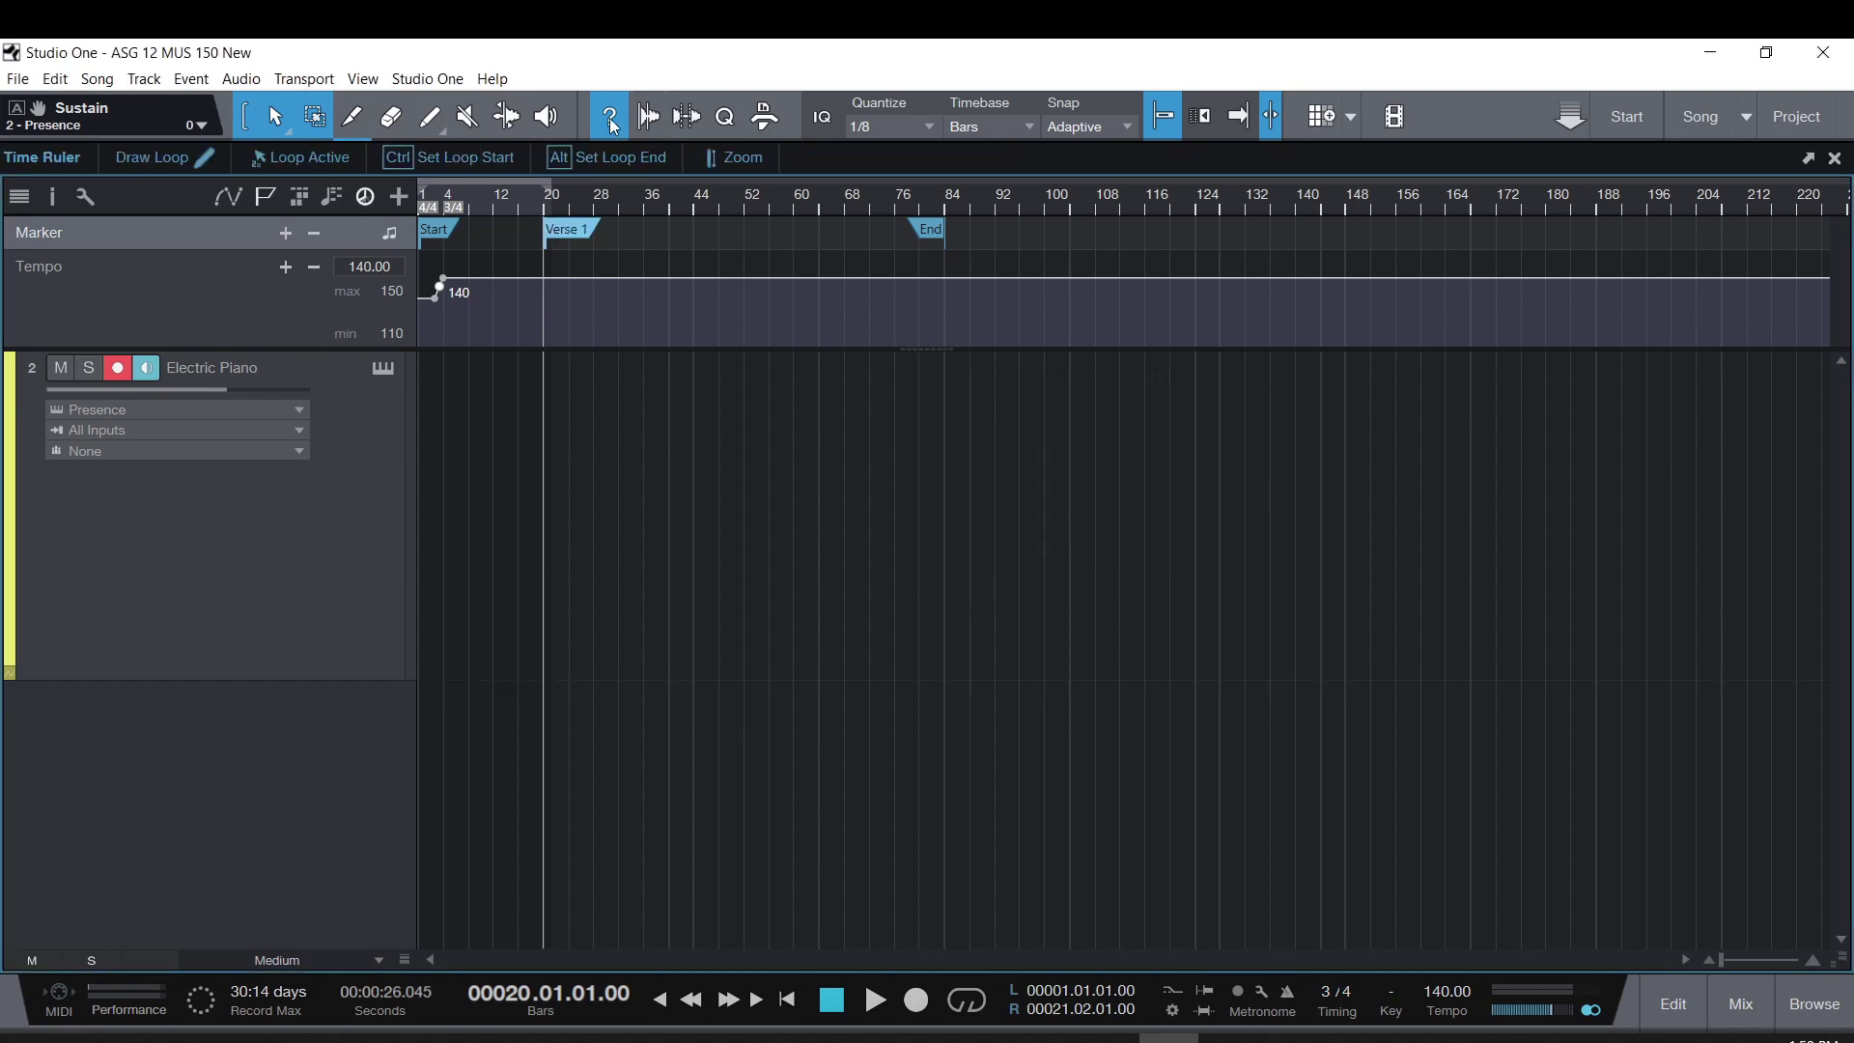